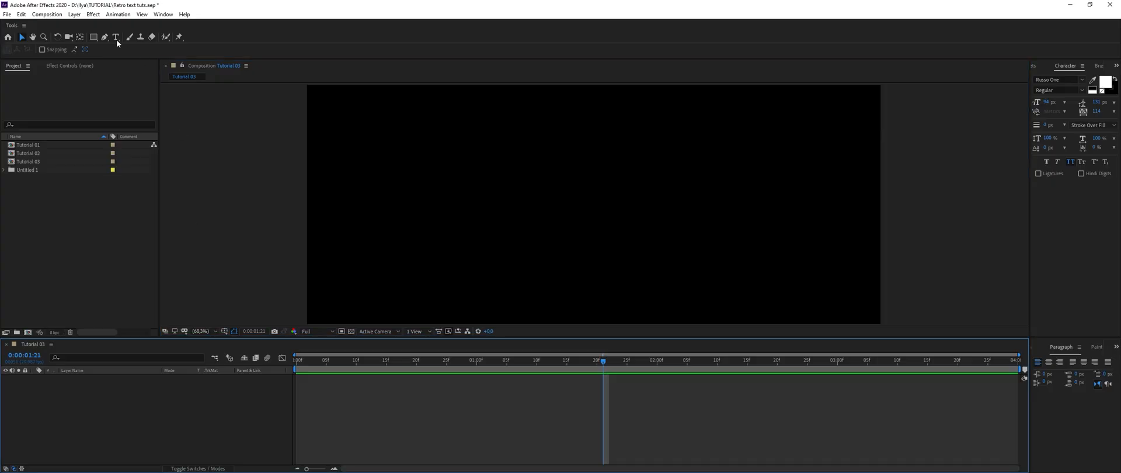
Create a text layer in the Tutorial 03 composition reading "VICE".
click(115, 37)
click(484, 208)
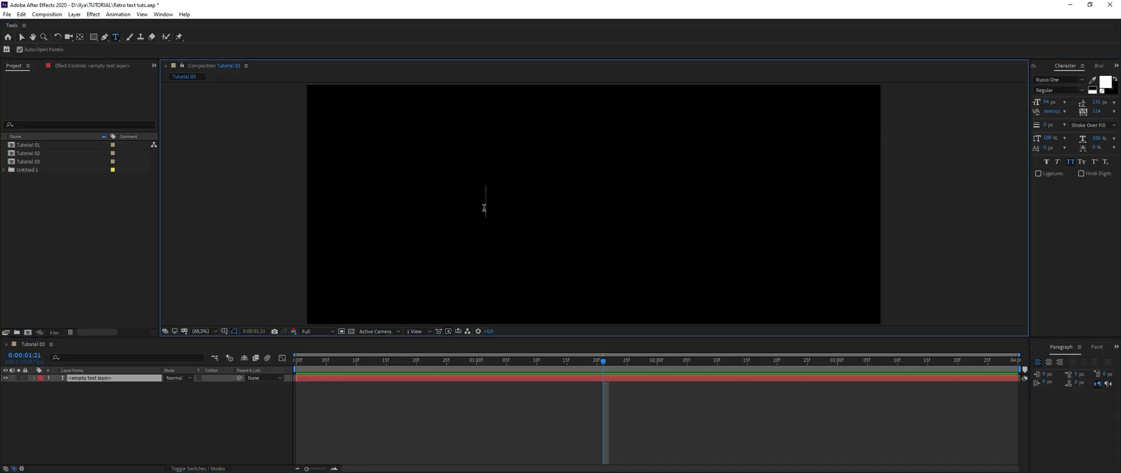
text(VICE)
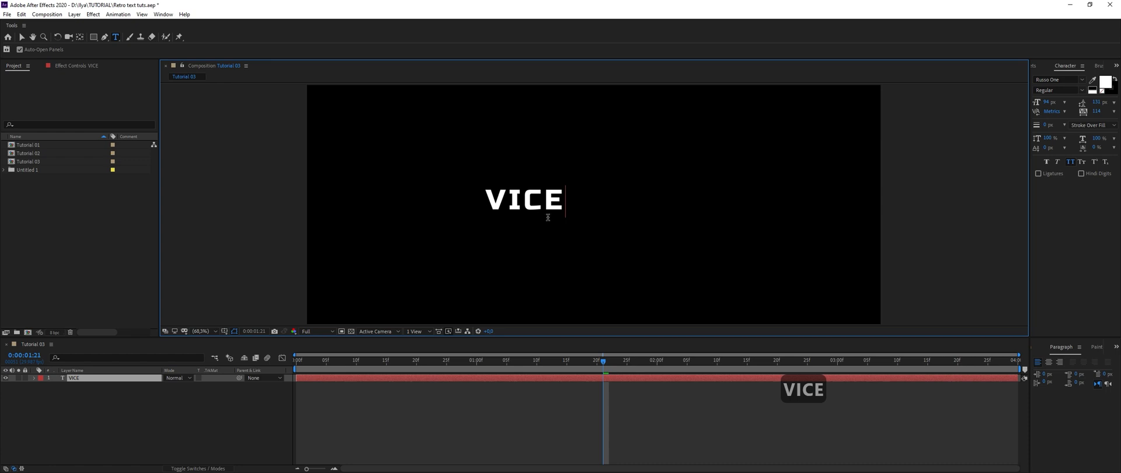
Change the font of the whole VICE text to Monoton.
key(ctrl+a)
click(1061, 80)
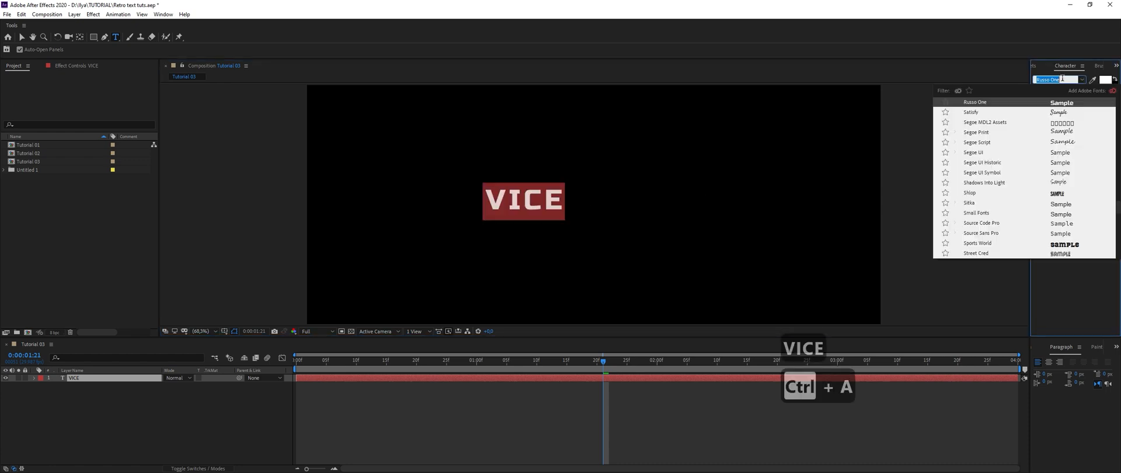
text(moi)
key(BackSpace)
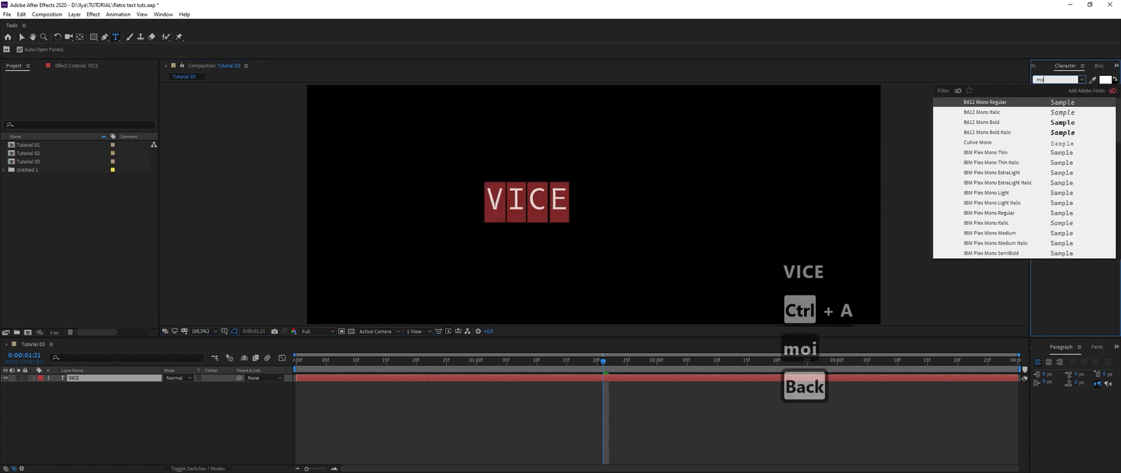
text(not)
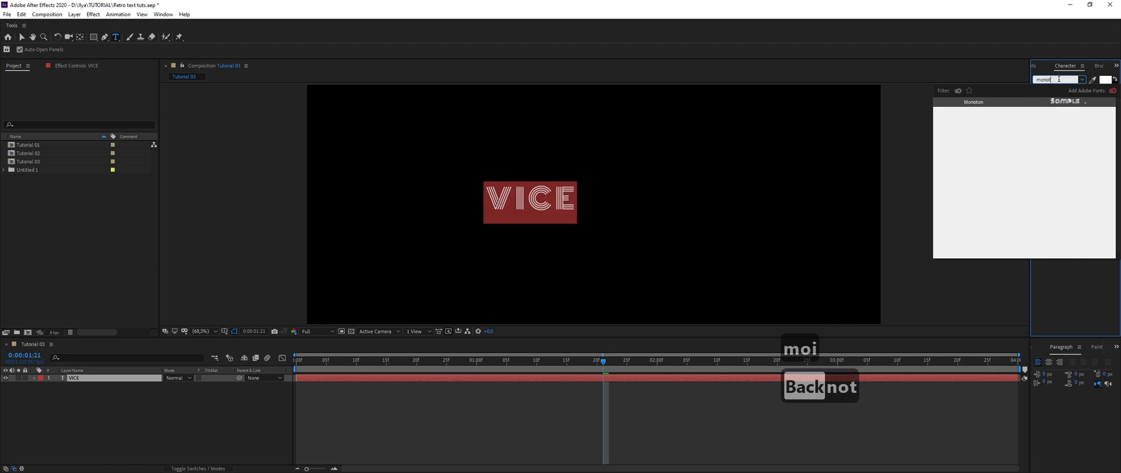
click(986, 111)
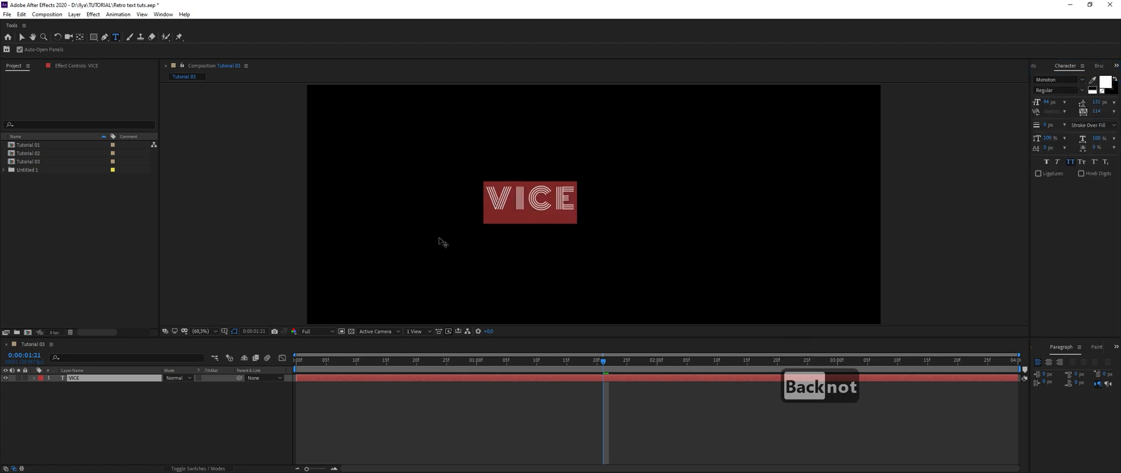
Run the Move Anchor Point script and center the VICE text layer in the composition, moving the script window out of the way.
click(21, 37)
click(7, 14)
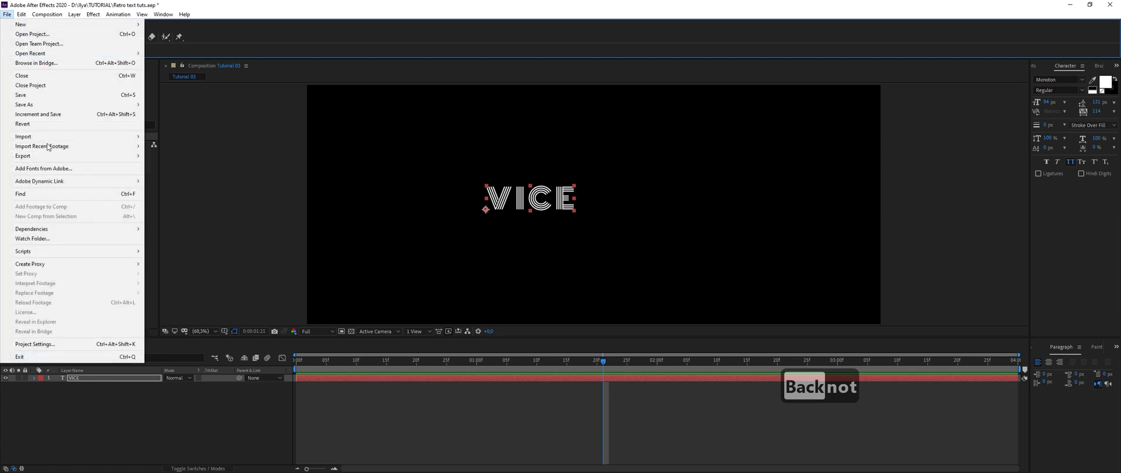
mouse_move(53, 255)
click(187, 358)
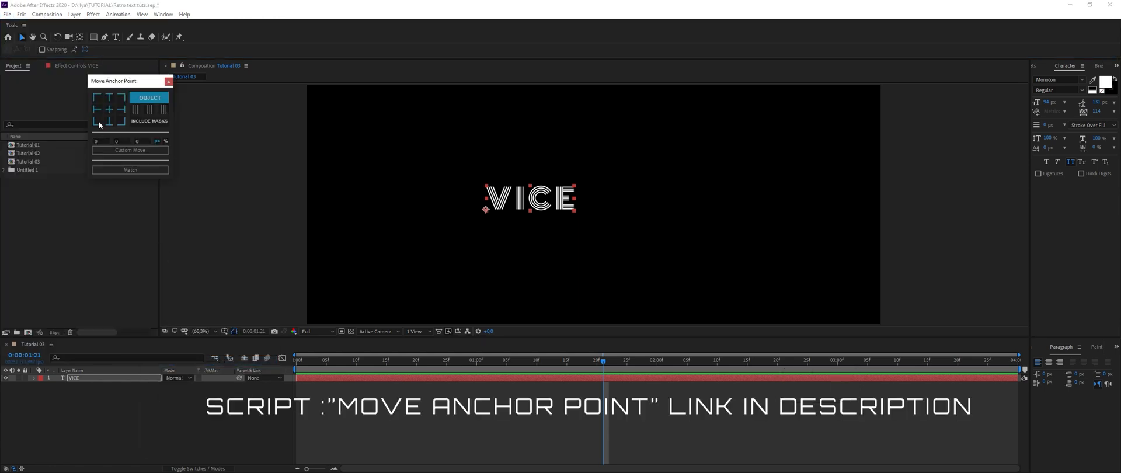
right_click(105, 379)
mouse_move(175, 179)
click(269, 300)
drag(144, 82, 1075, 186)
Scale the VICE text layer up until the word nearly fills the width of the frame.
key(s)
click(142, 390)
key(s)
drag(190, 388, 97, 389)
click(59, 410)
click(34, 378)
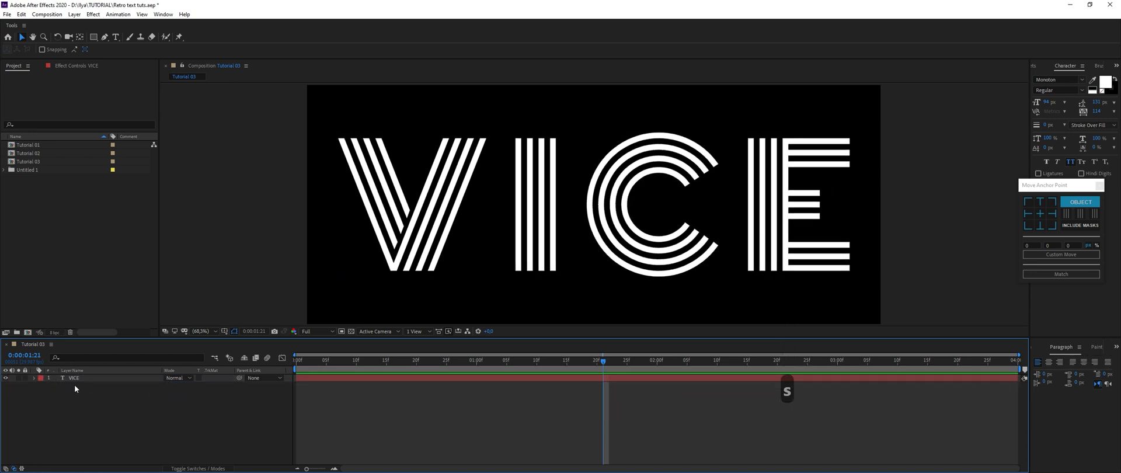
Pre-compose the VICE text layer into a new composition named "Textholder 03".
right_click(79, 379)
click(110, 334)
text(Textholder)
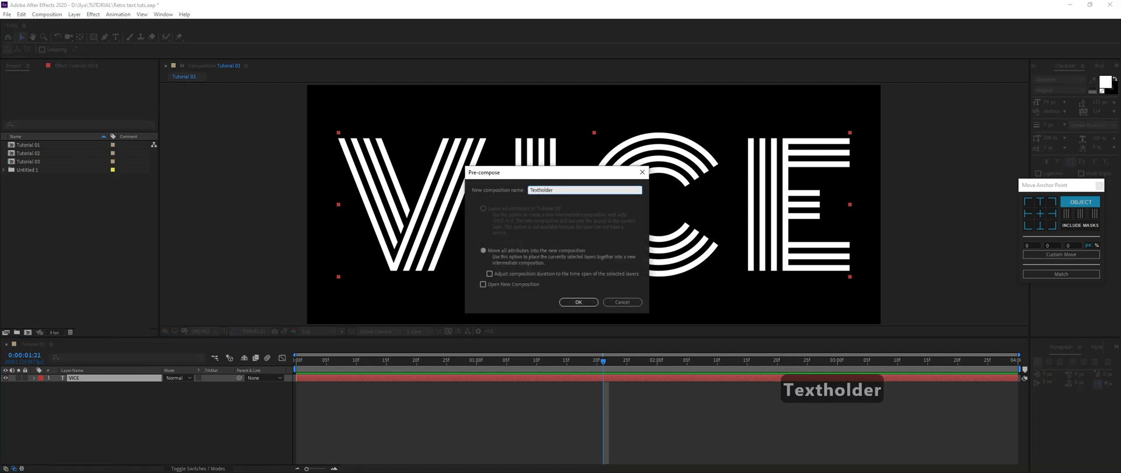
text( 03)
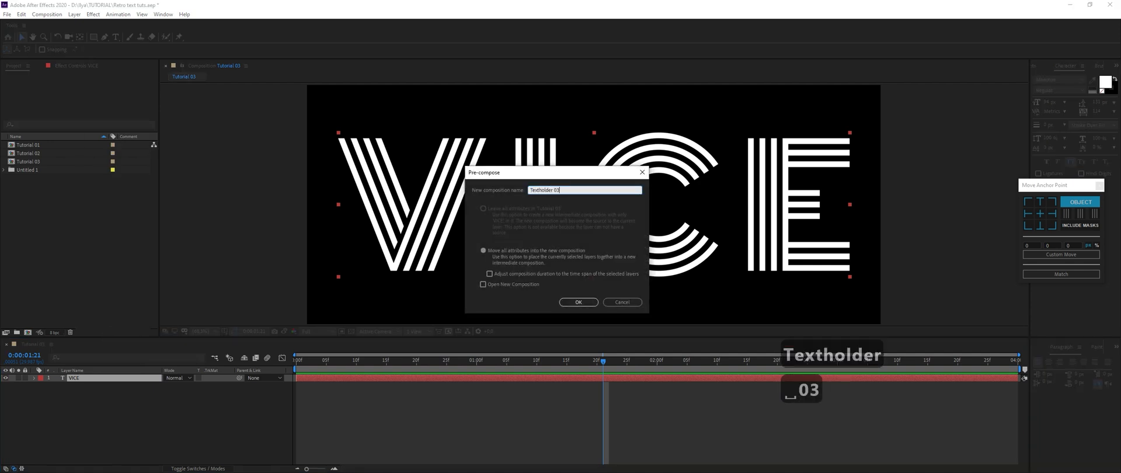
key(Return)
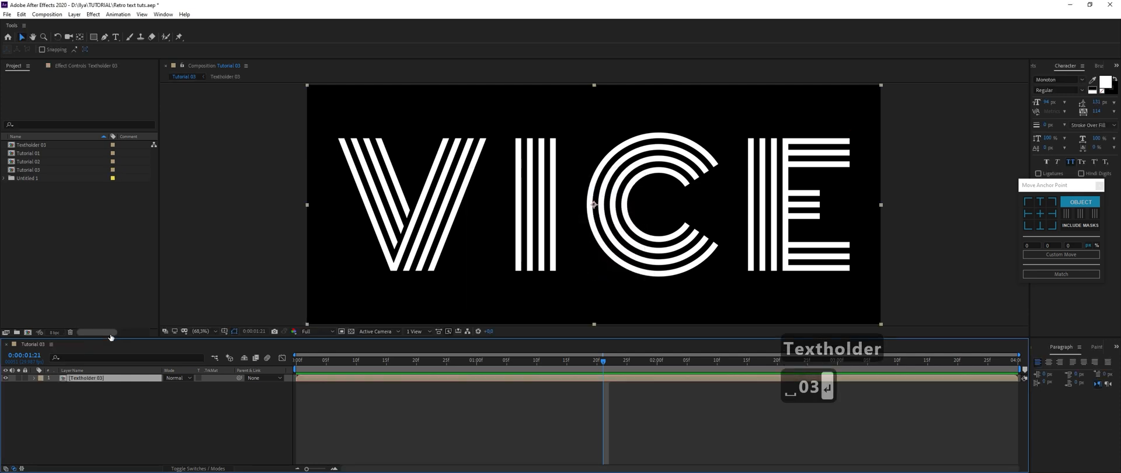
Scale the VICE text down slightly inside the Textholder 03 composition and return to the Tutorial 03 composition.
double_click(128, 378)
click(126, 378)
key(s)
drag(192, 387, 110, 418)
click(110, 419)
click(34, 345)
click(48, 390)
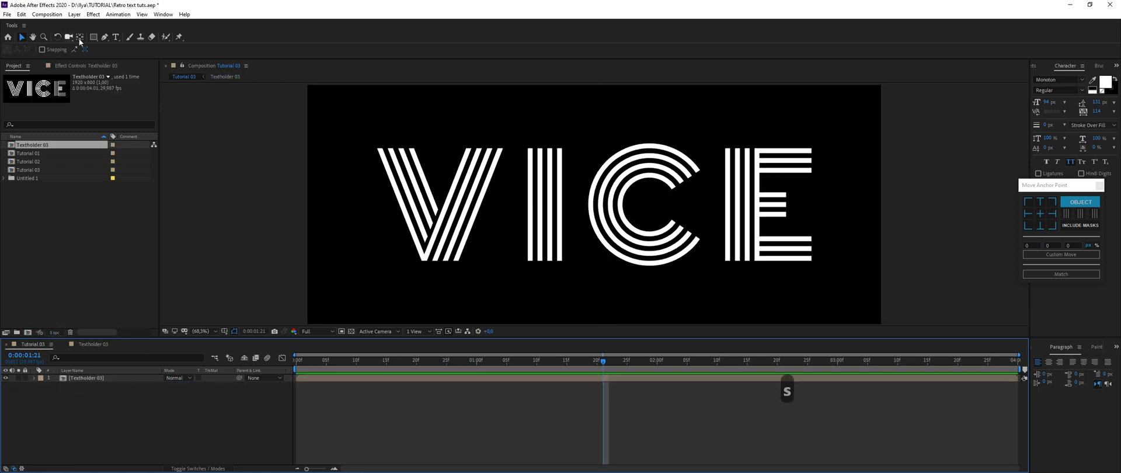
Create a white 1920 x 800 px solid layer named "texture".
click(72, 12)
mouse_move(83, 25)
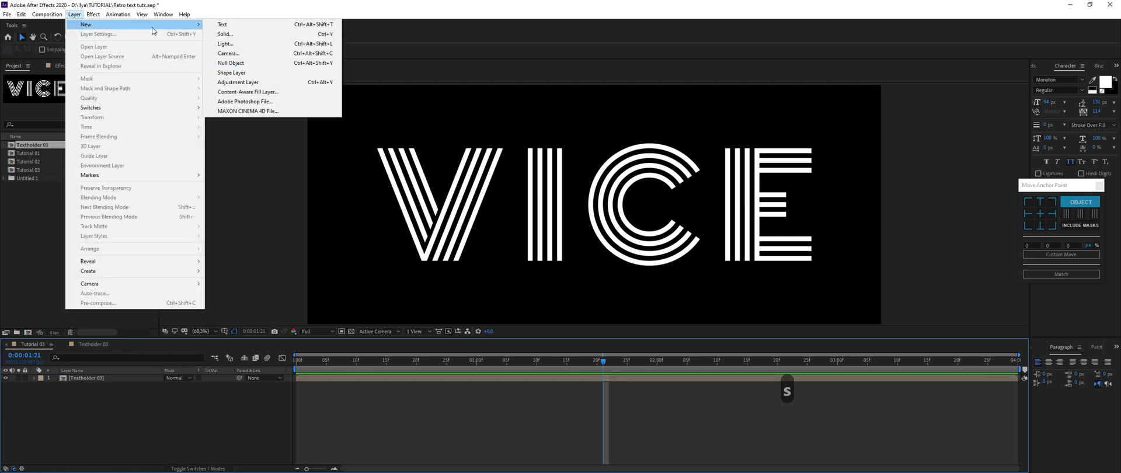
click(222, 35)
text(te)
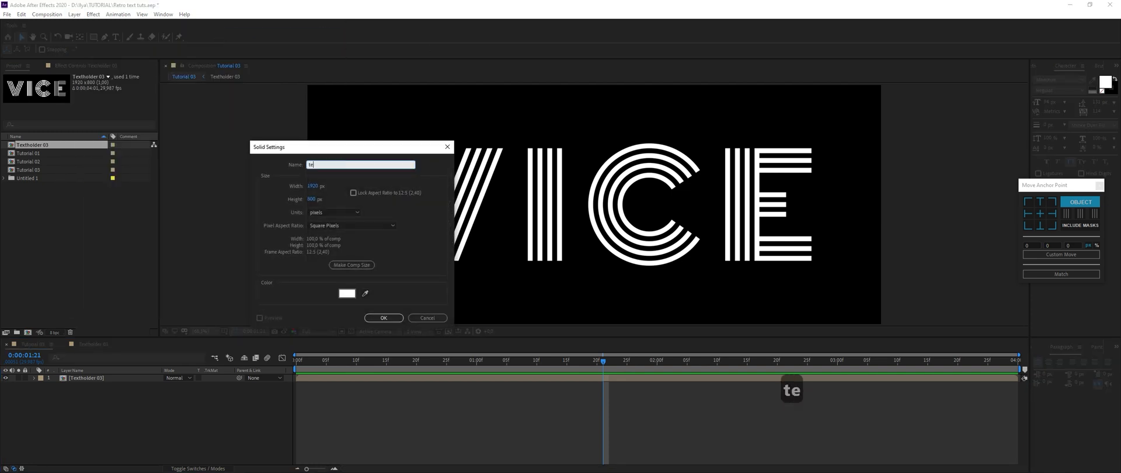
text(xture)
key(Return)
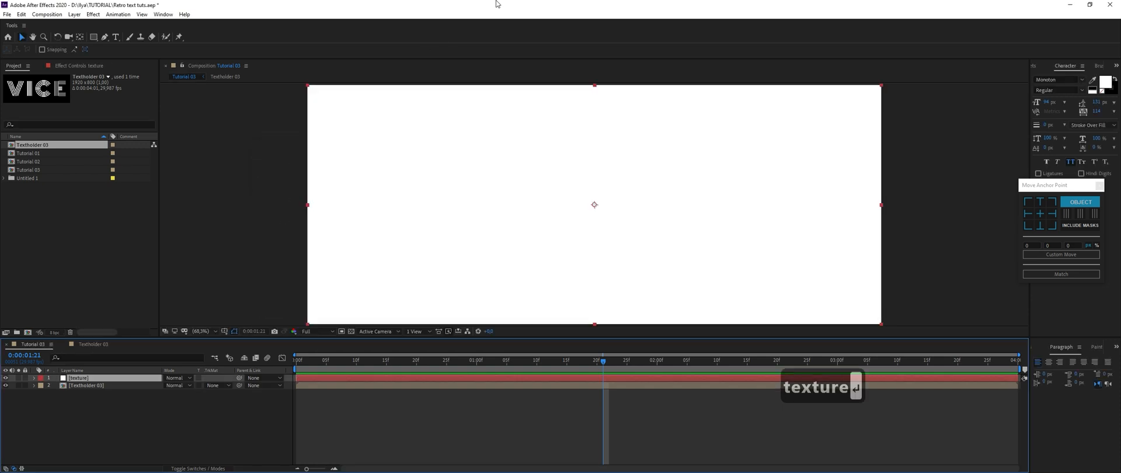
Apply a Gradient Overlay layer style to the texture solid and show its settings.
right_click(69, 378)
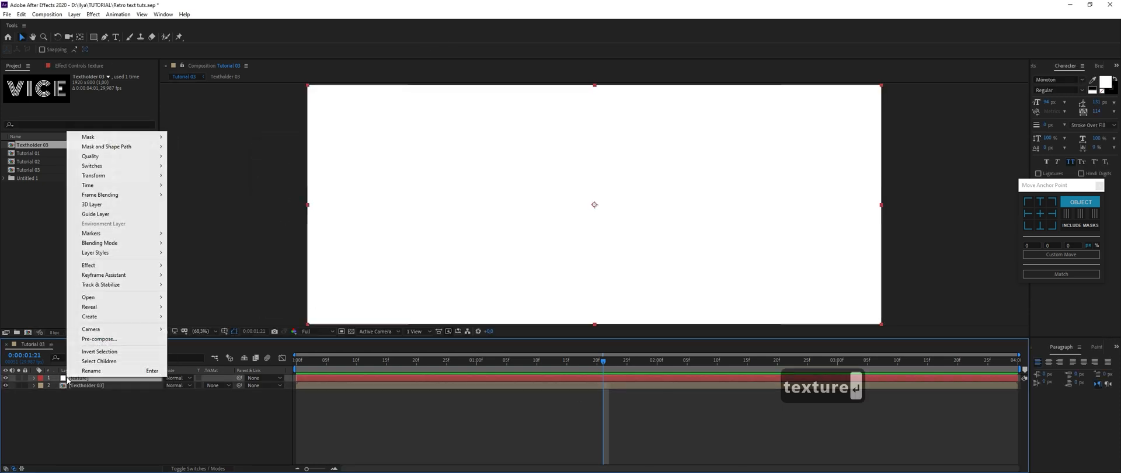
mouse_move(113, 255)
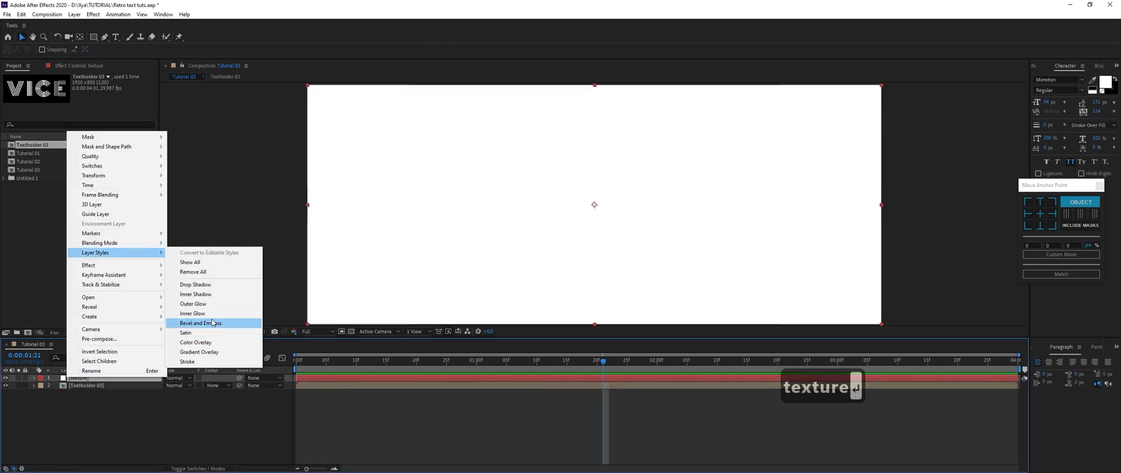
click(210, 352)
click(50, 408)
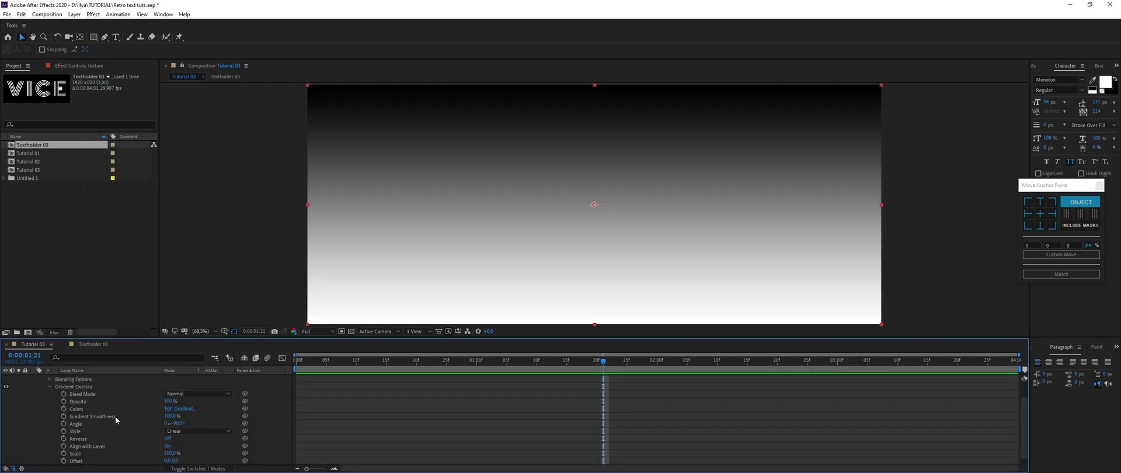
Add a black stop near the overlay gradient's midpoint and a pale blue #DDEFF8 stop at 47% to form a hard horizon edge.
click(179, 408)
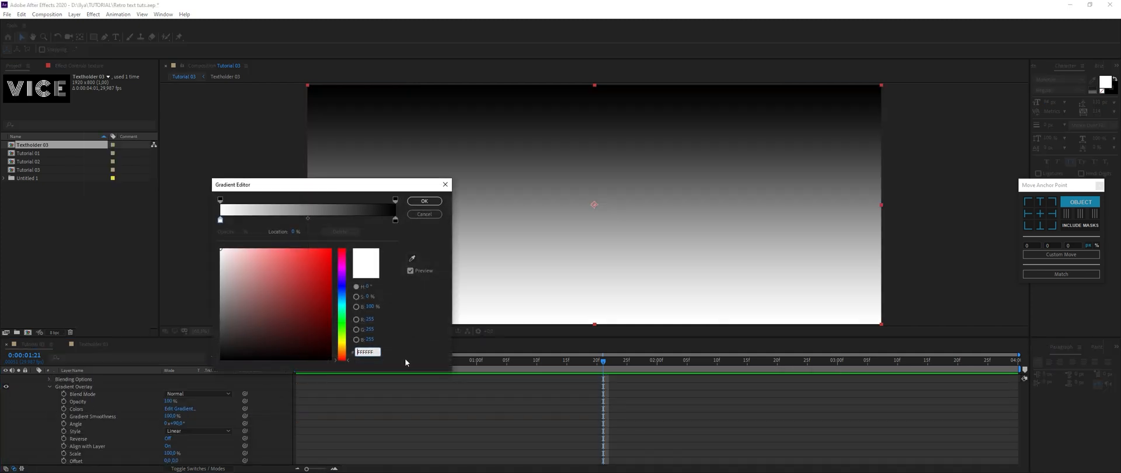
click(305, 220)
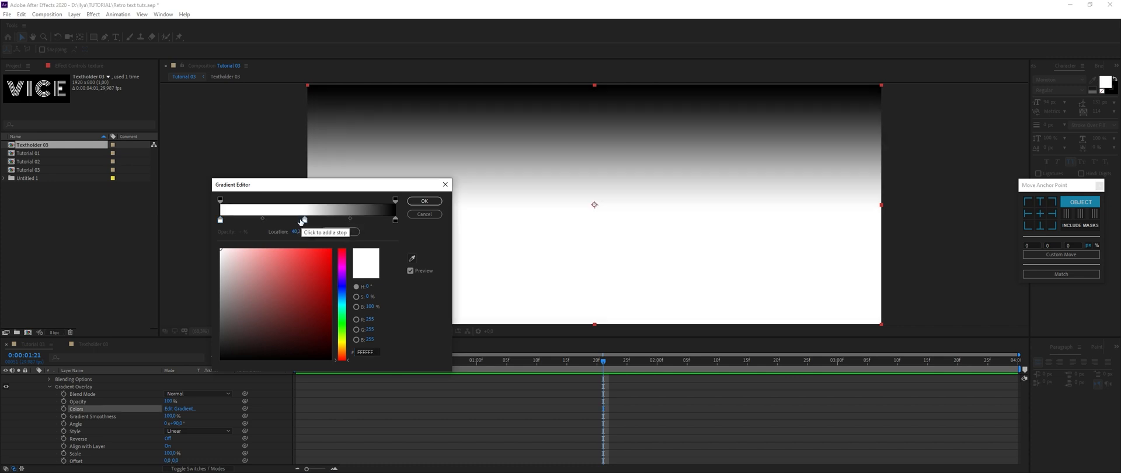
drag(307, 333, 348, 364)
click(295, 220)
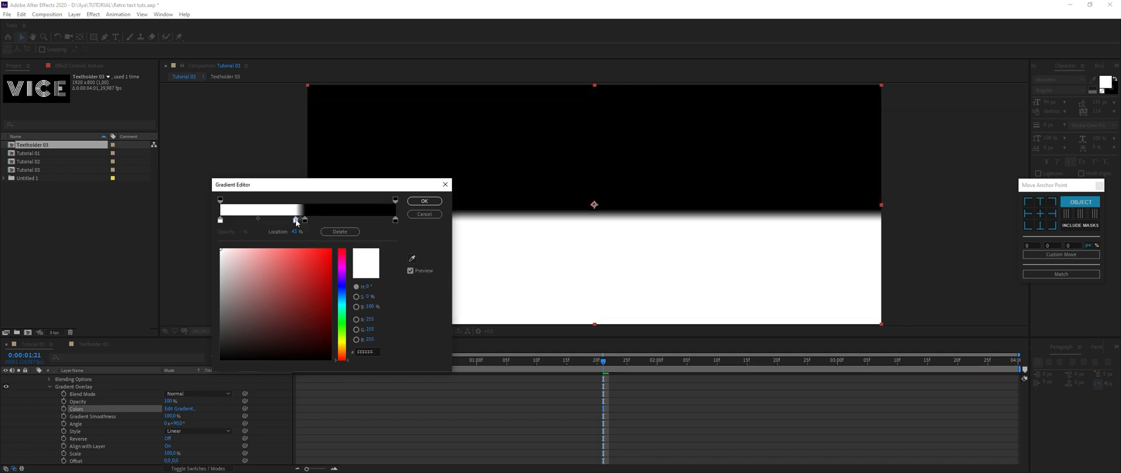
drag(298, 224, 232, 251)
click(342, 301)
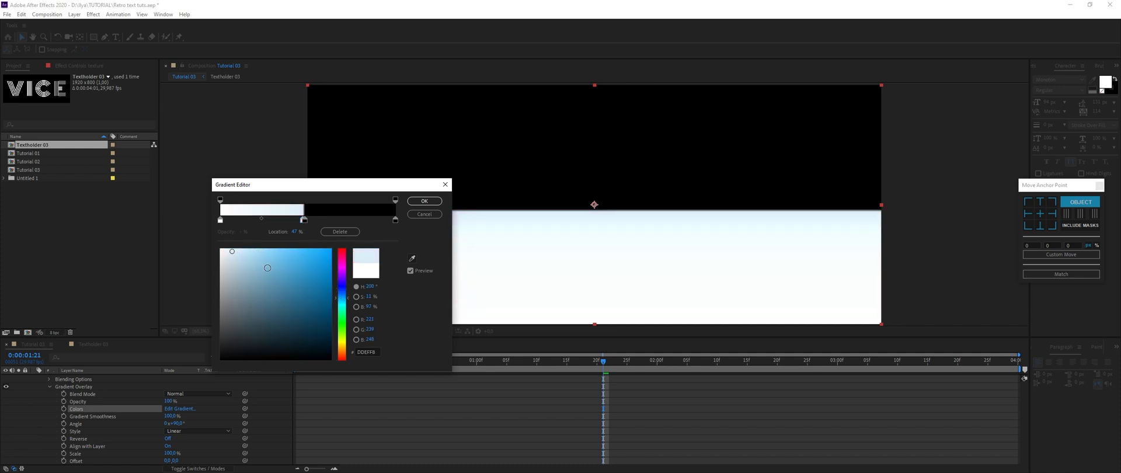
Add a dark blue stop at about 28% of the gradient and recolor the start stop dark purple #26002C.
click(268, 220)
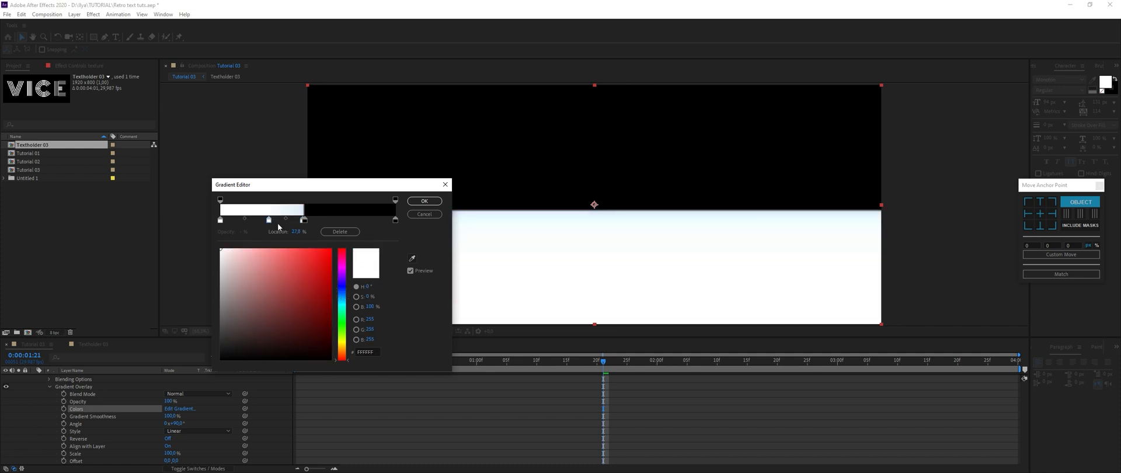
click(345, 296)
click(290, 302)
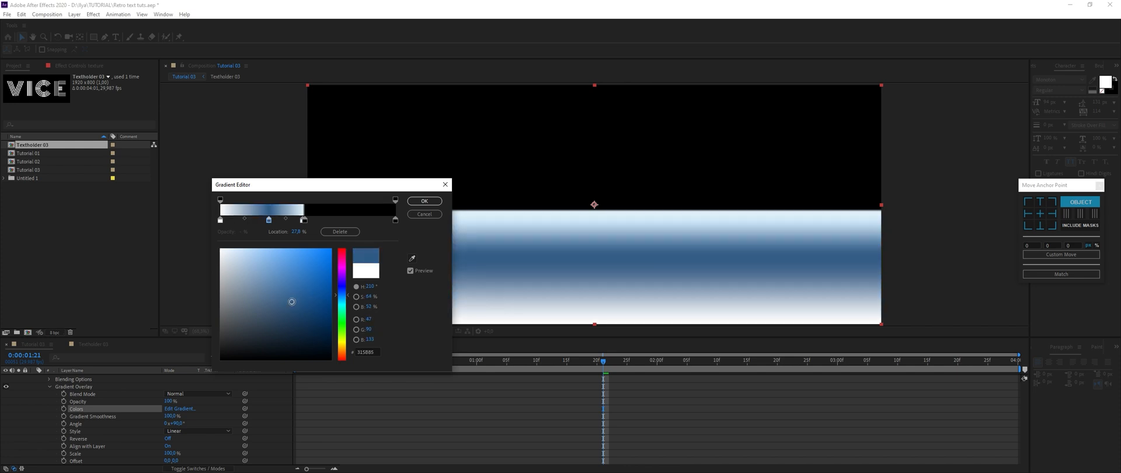
click(221, 221)
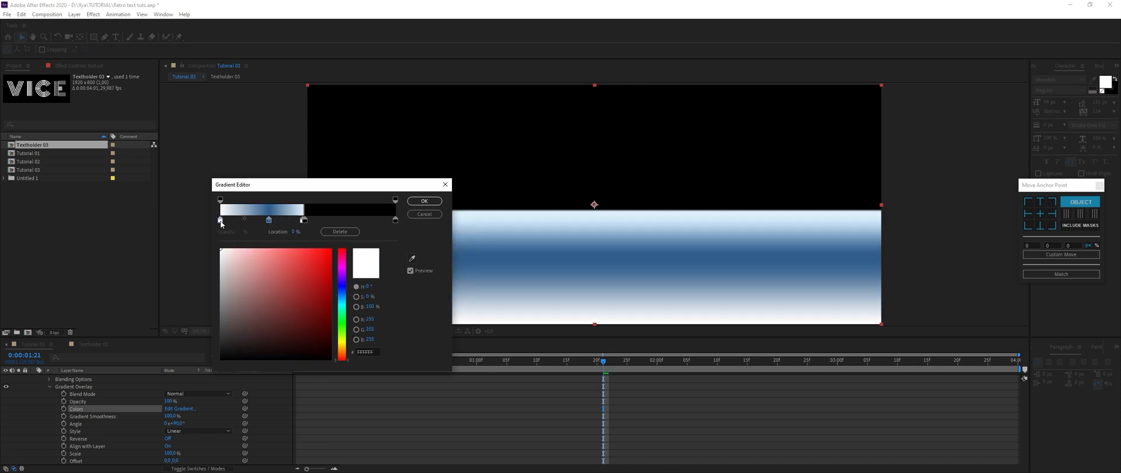
click(342, 269)
click(333, 340)
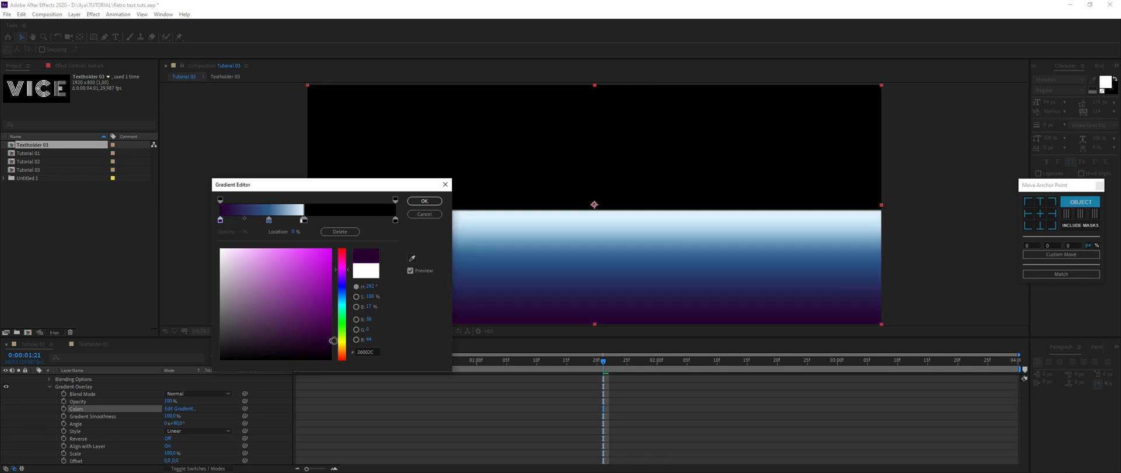
Add a blue #4382C8 stop to the black half of the gradient and position it between the two black stops.
click(338, 221)
drag(300, 273, 344, 294)
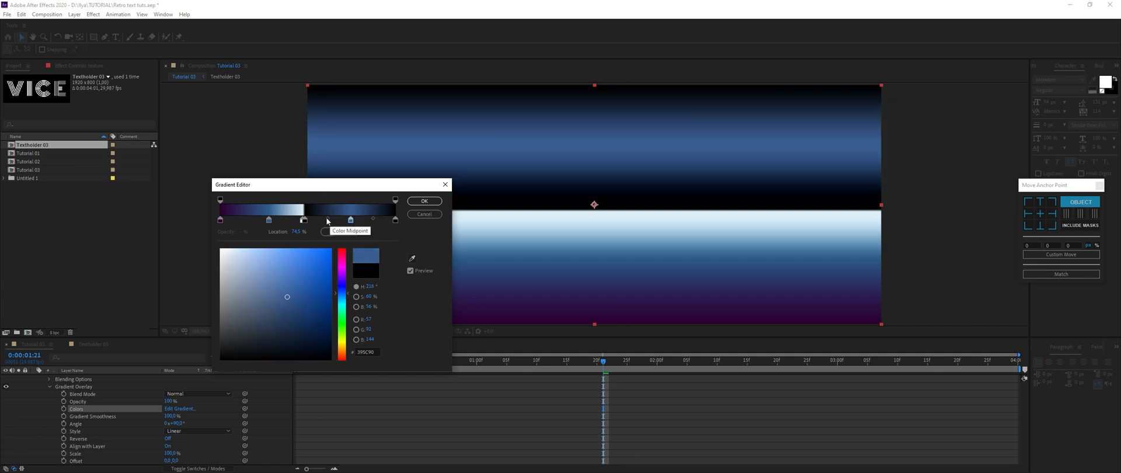
drag(351, 220, 308, 222)
click(294, 272)
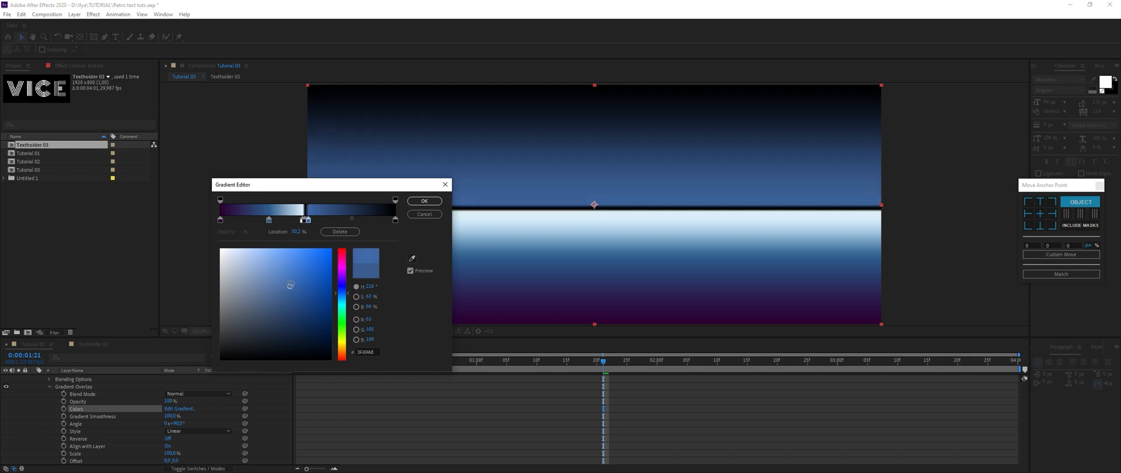
drag(347, 297, 347, 296)
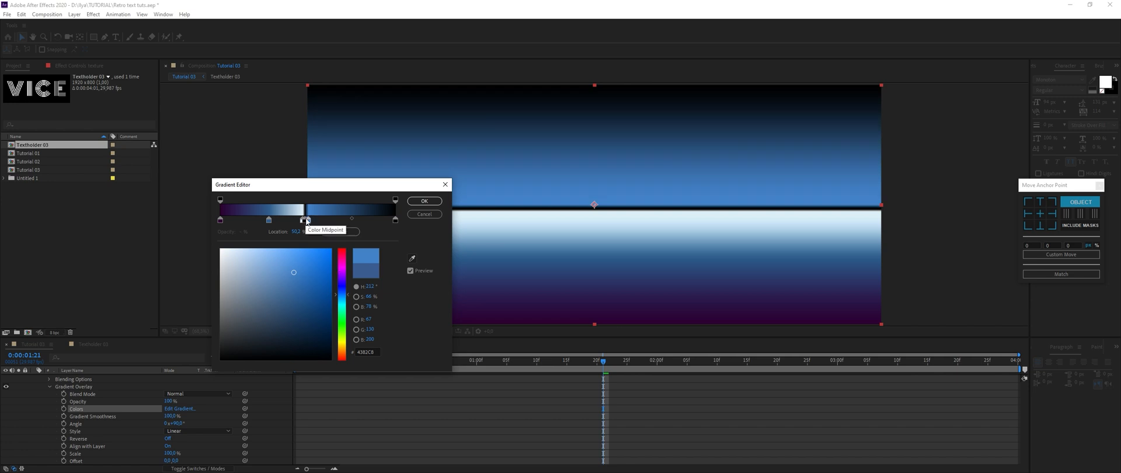
mouse_move(308, 220)
mouse_down()
mouse_move(342, 220)
mouse_move(308, 226)
mouse_up()
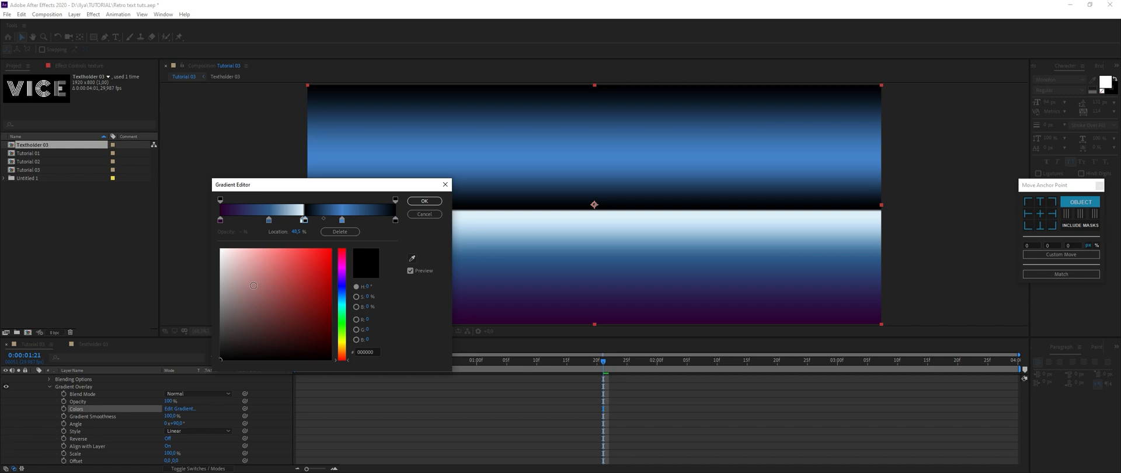
Recolor the middle black stop white, reposition the pale blue stop and the #4382C8 stop (to about 65%), and apply the gradient.
drag(260, 281, 198, 236)
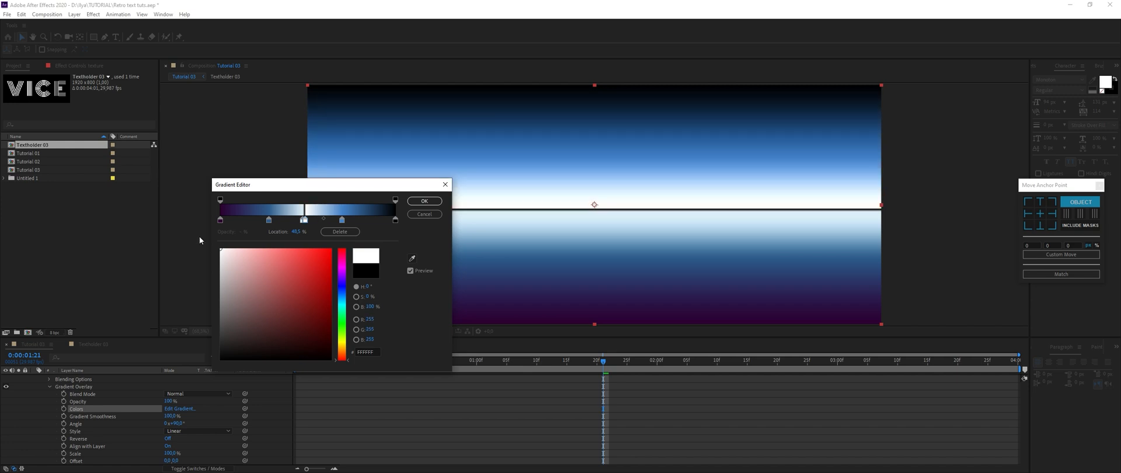
click(299, 220)
drag(299, 220, 293, 220)
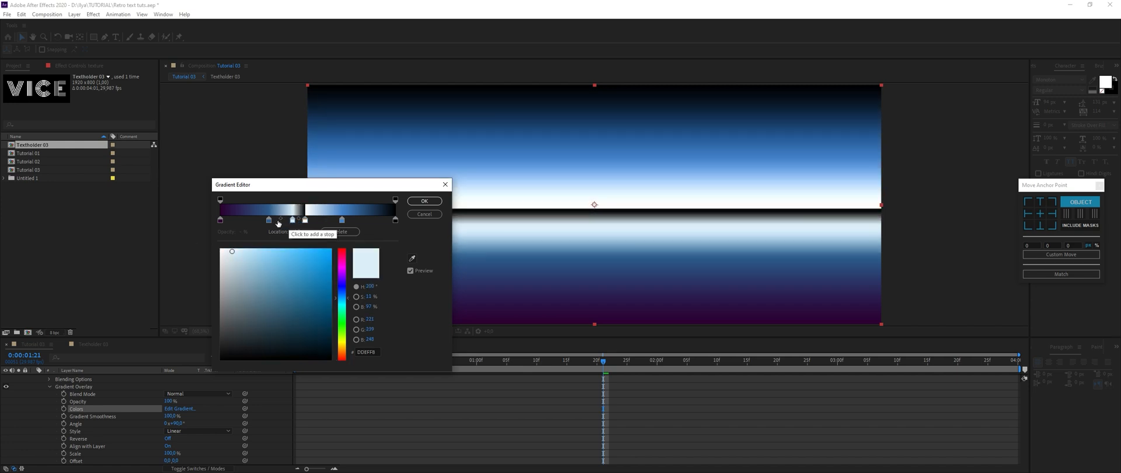
click(342, 221)
drag(344, 223, 338, 223)
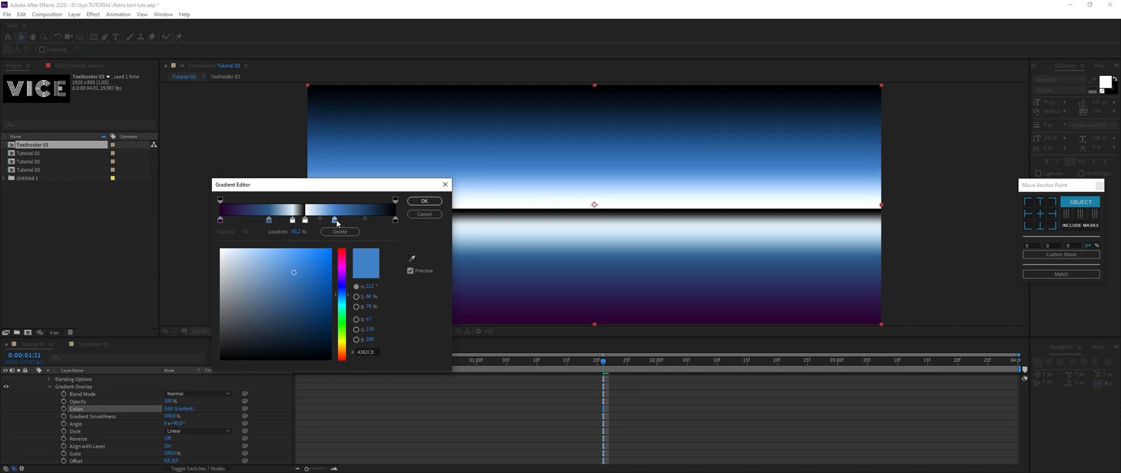
click(425, 201)
Collapse the texture layer's properties and add an adjustment layer above the other layers.
click(34, 378)
click(42, 421)
click(75, 15)
mouse_move(88, 24)
click(240, 82)
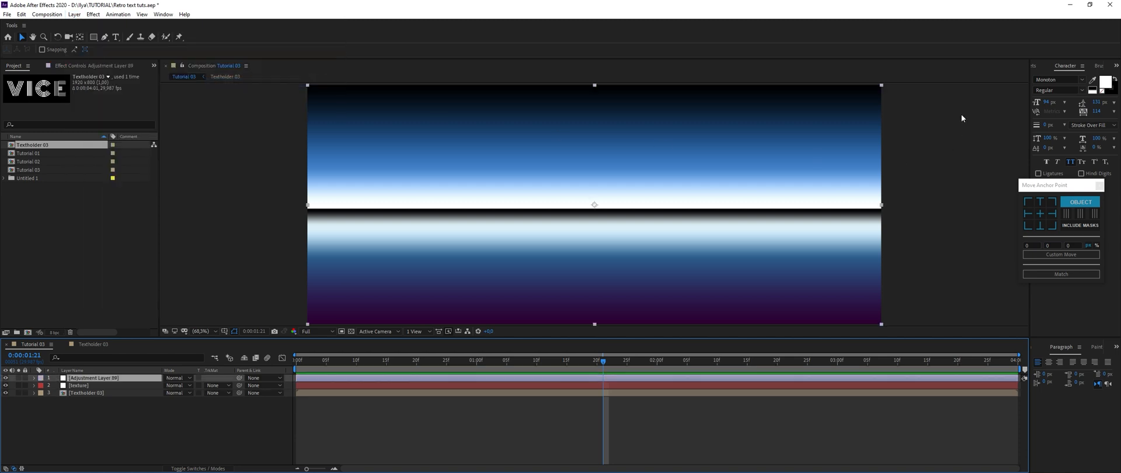
Apply Turbulent Displace to the adjustment layer and set its displacement type to Vertical Displacement.
click(1035, 66)
click(1072, 76)
text(t)
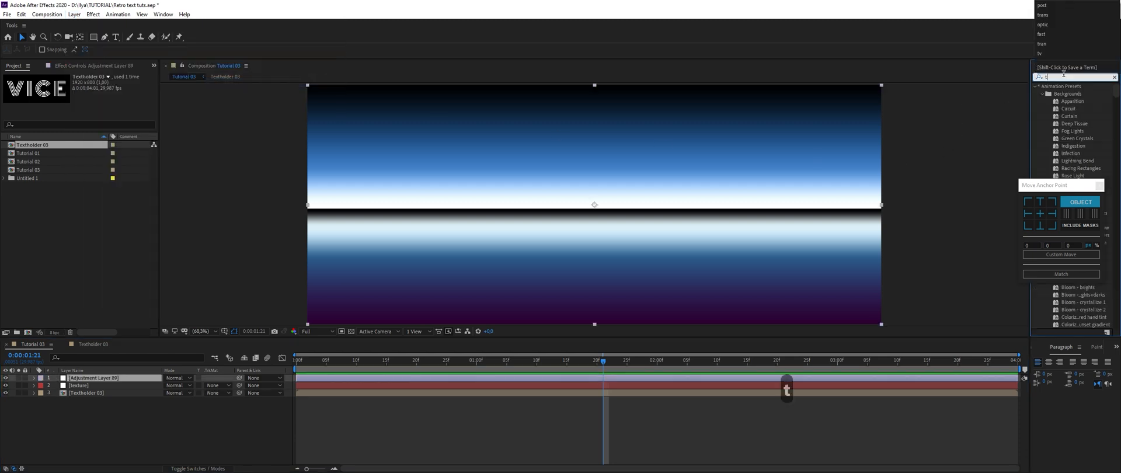
text(urb)
drag(1102, 98, 91, 379)
click(114, 91)
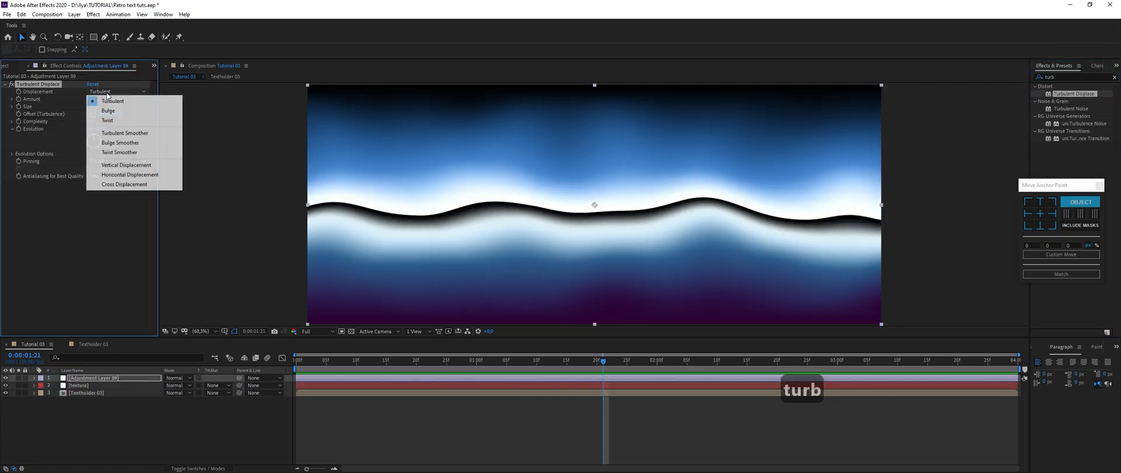
click(145, 166)
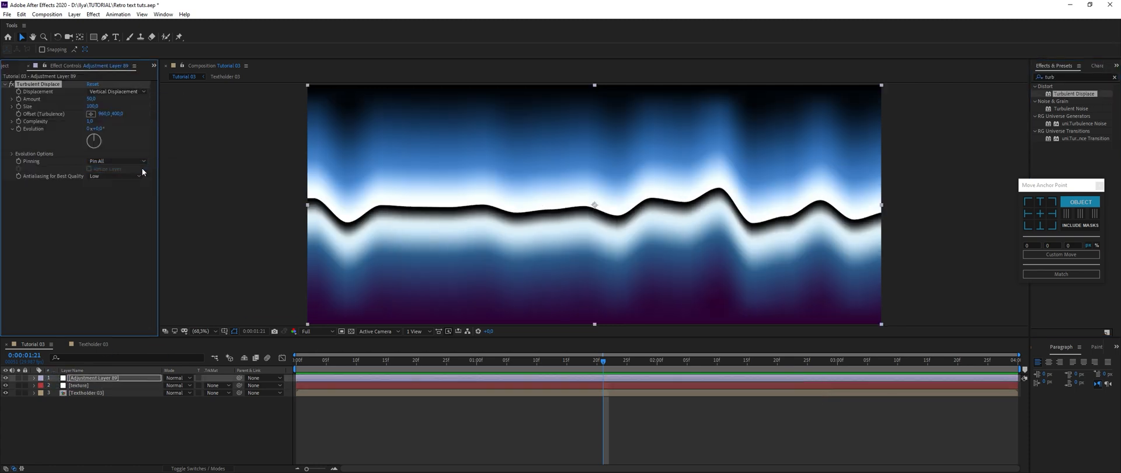
Keyframe the Turbulent Displace Evolution from 0 at the composition's start to 1 revolution at its end and preview the animation.
drag(374, 361, 263, 339)
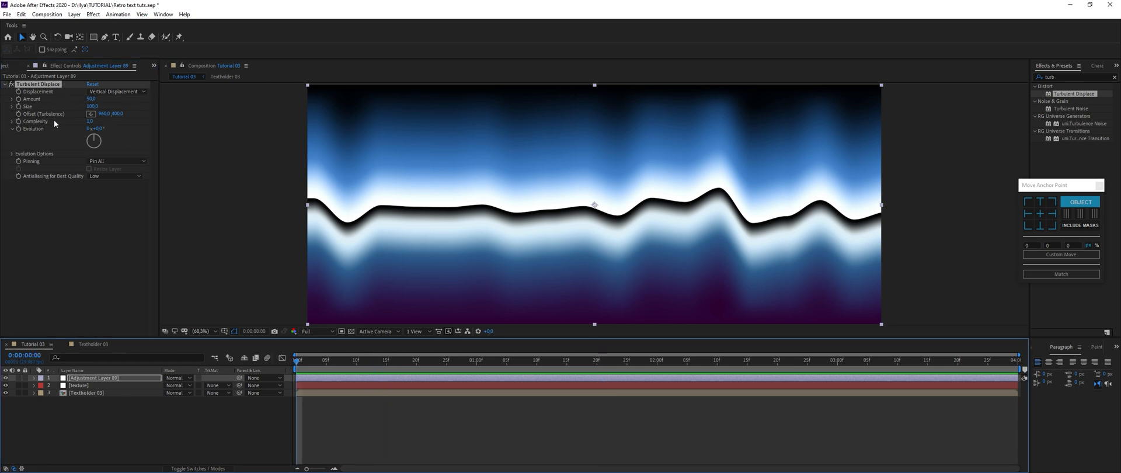
click(16, 134)
click(312, 362)
key(End)
click(88, 129)
text(1)
key(space)
Set the Turbulent Displace Amount to 30 and stop the preview.
click(90, 99)
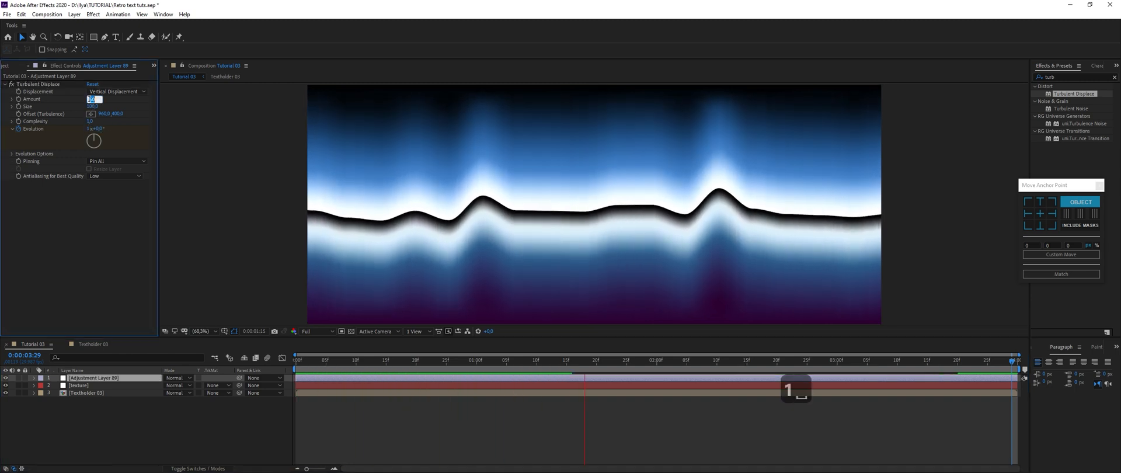
text(30)
key(Return)
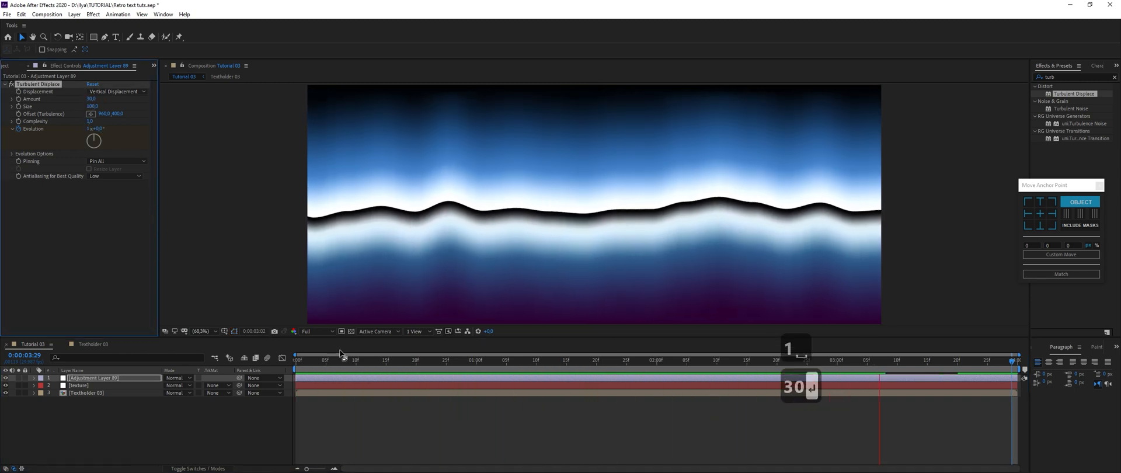
click(381, 370)
Pre-compose the texture layer and the adjustment layer together as "Texture".
click(88, 385)
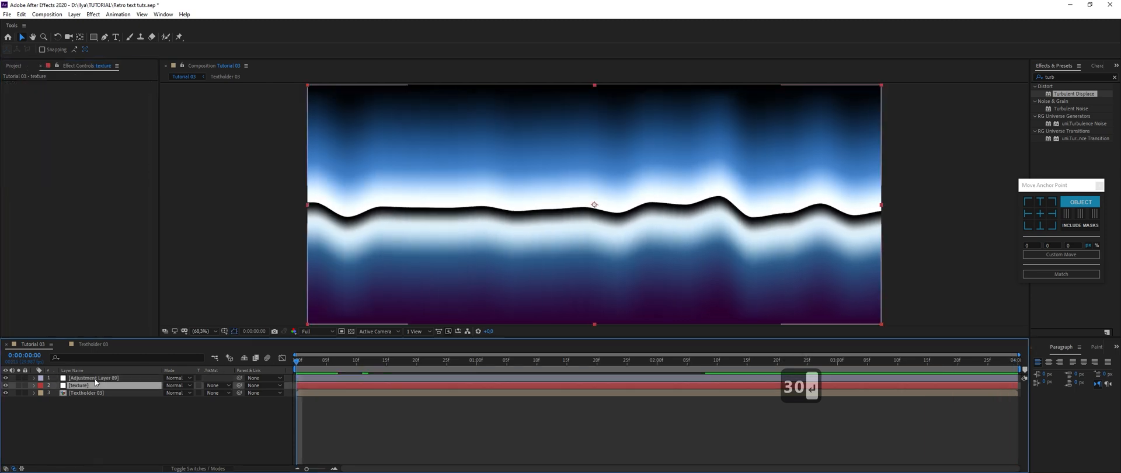
shift+click(91, 378)
right_click(95, 378)
click(126, 340)
text(Texture)
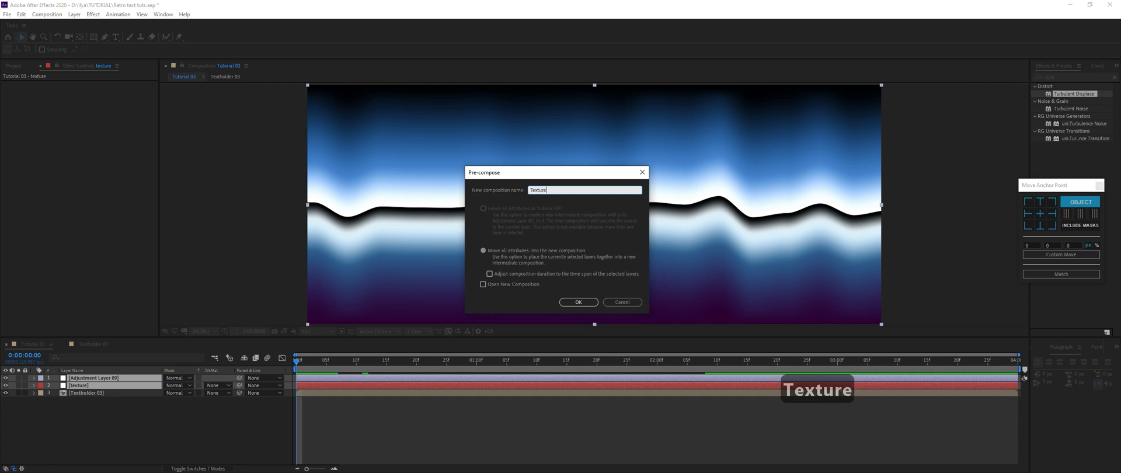
key(Return)
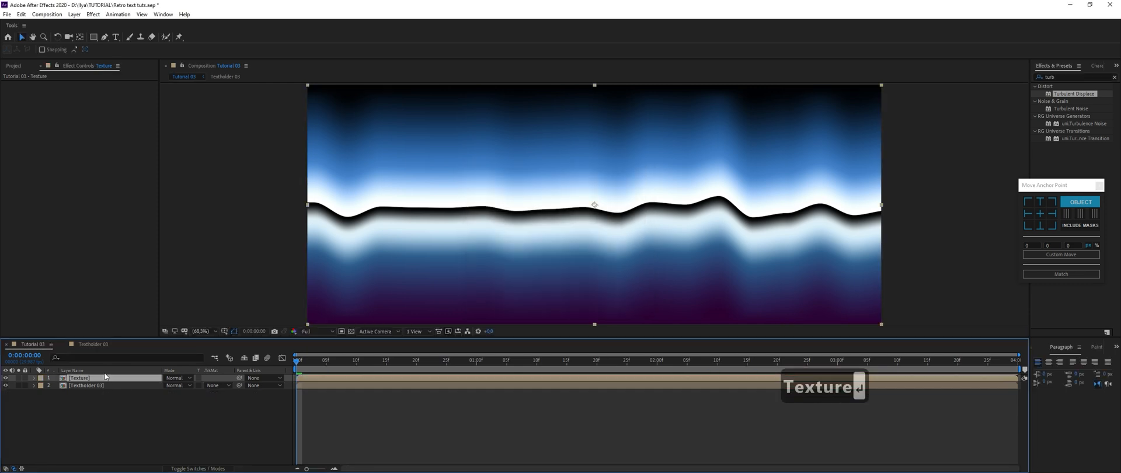
Move the Texture layer below Textholder 03 and give it an alpha track matte from the text layer.
drag(106, 383, 203, 394)
click(215, 388)
click(220, 408)
click(199, 406)
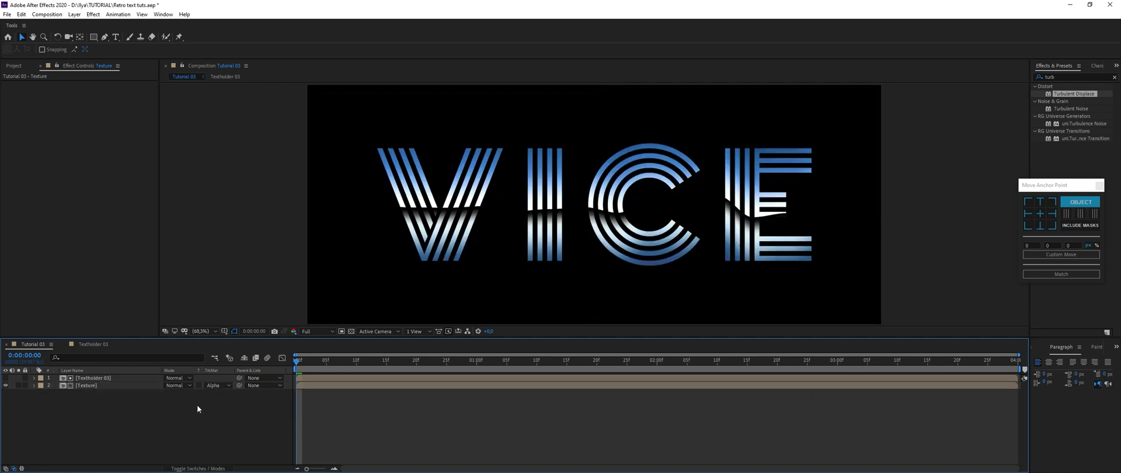
Apply the CC Glass and CC Blobbylize effects to the Texture layer.
click(95, 386)
click(1068, 77)
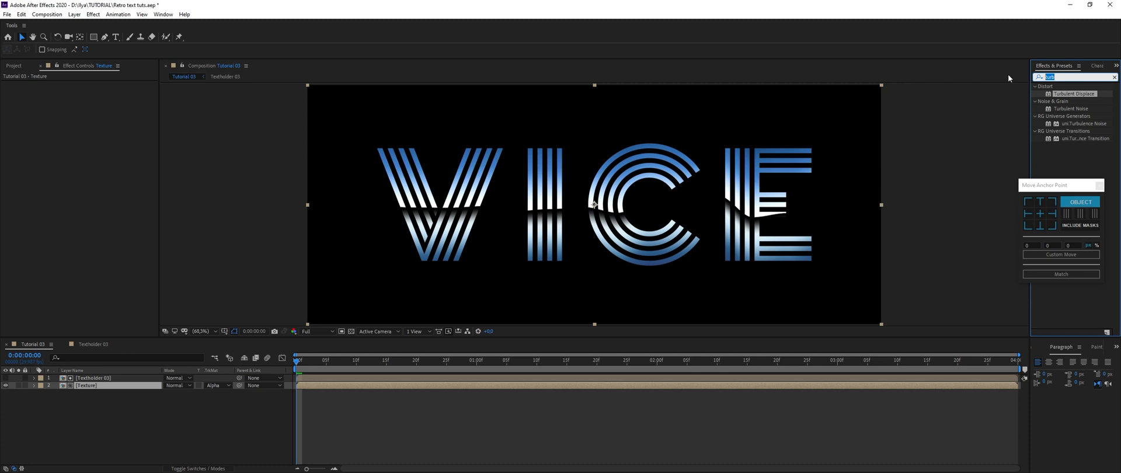
text(glass)
drag(1065, 108, 740, 188)
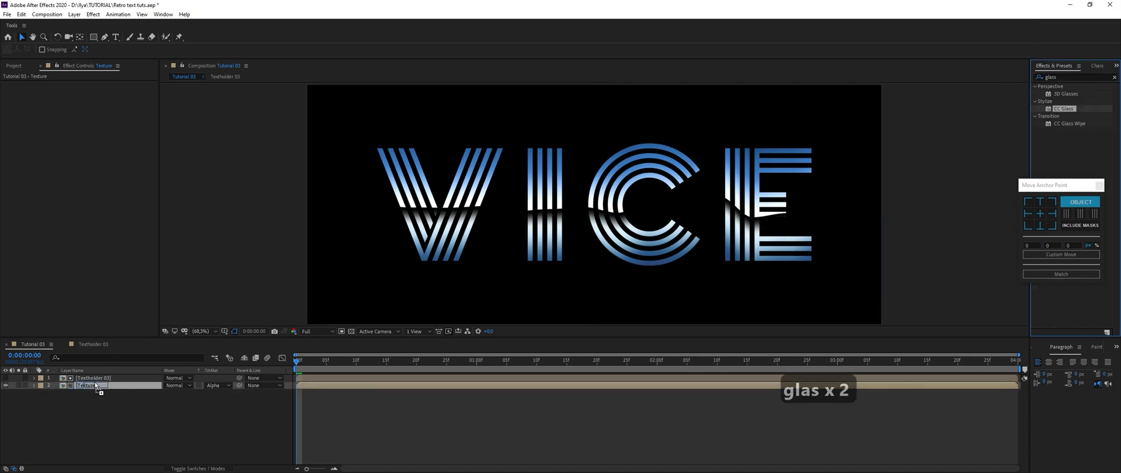
click(1082, 77)
text(blobb)
drag(1067, 94, 86, 191)
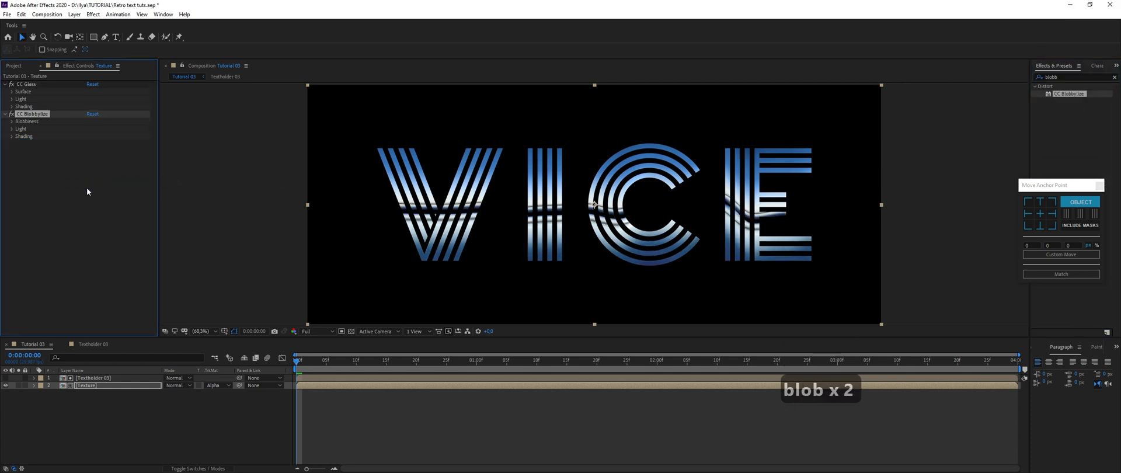
Set Textholder 03 as the CC Glass bump map and as the CC Blobbylize blob layer.
click(12, 91)
click(103, 99)
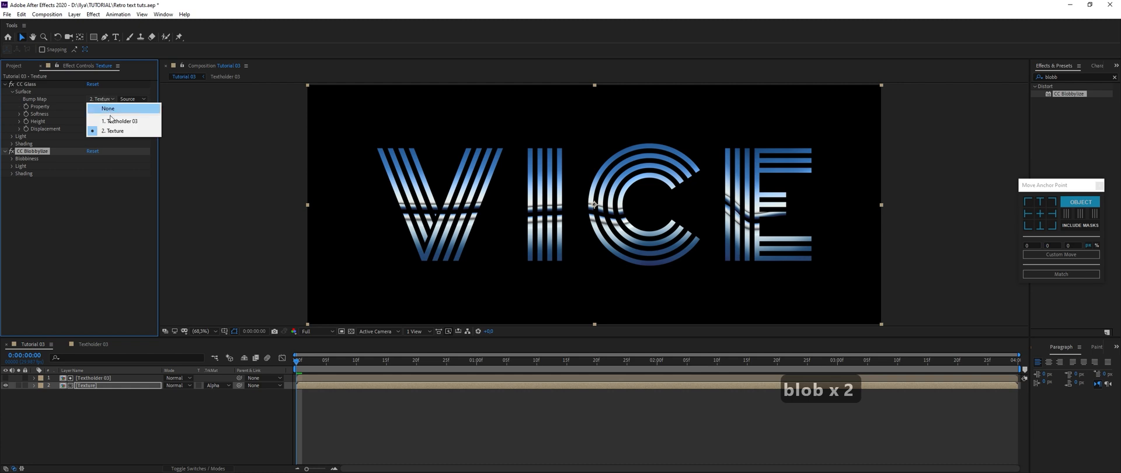
click(114, 121)
click(13, 159)
click(90, 168)
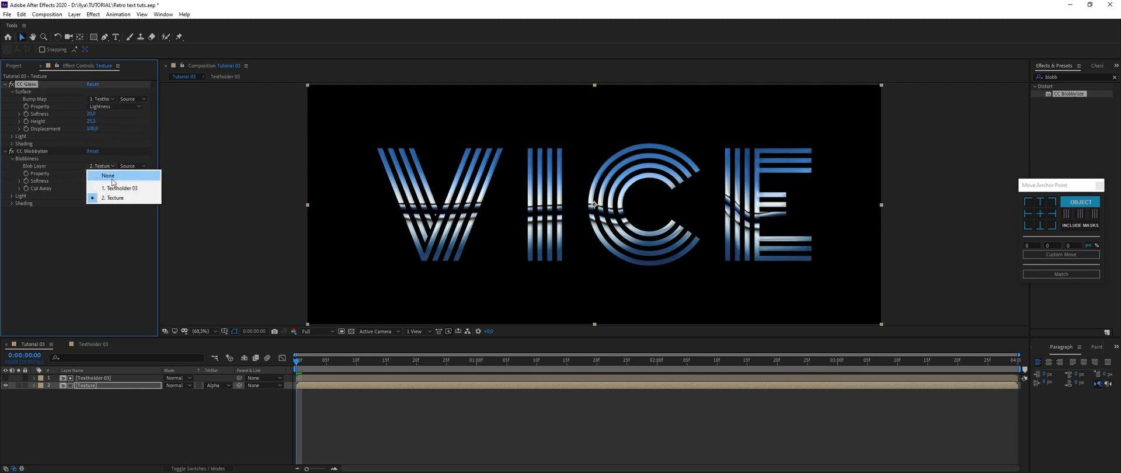
click(108, 188)
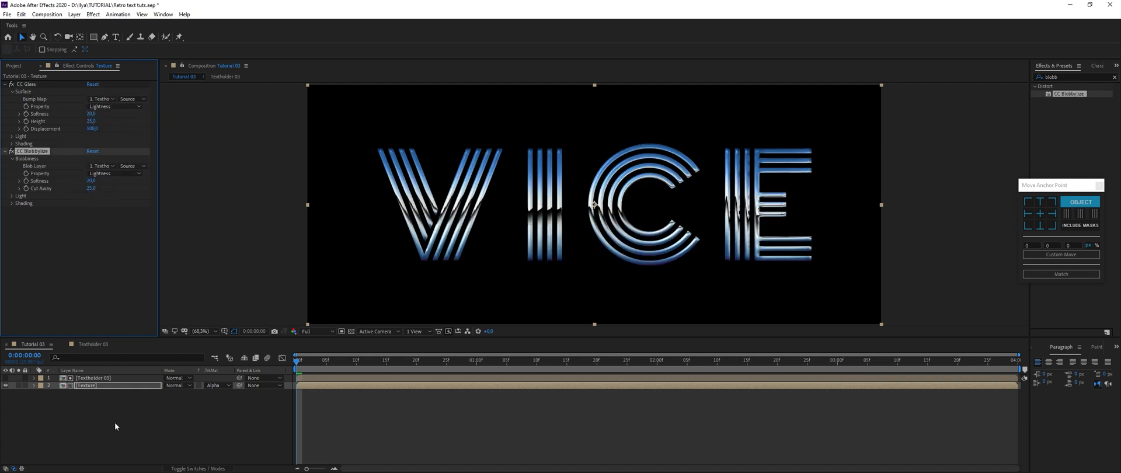
Open the Textholder 03 composition and give the VICE text a 2 px white stroke.
double_click(106, 378)
double_click(105, 378)
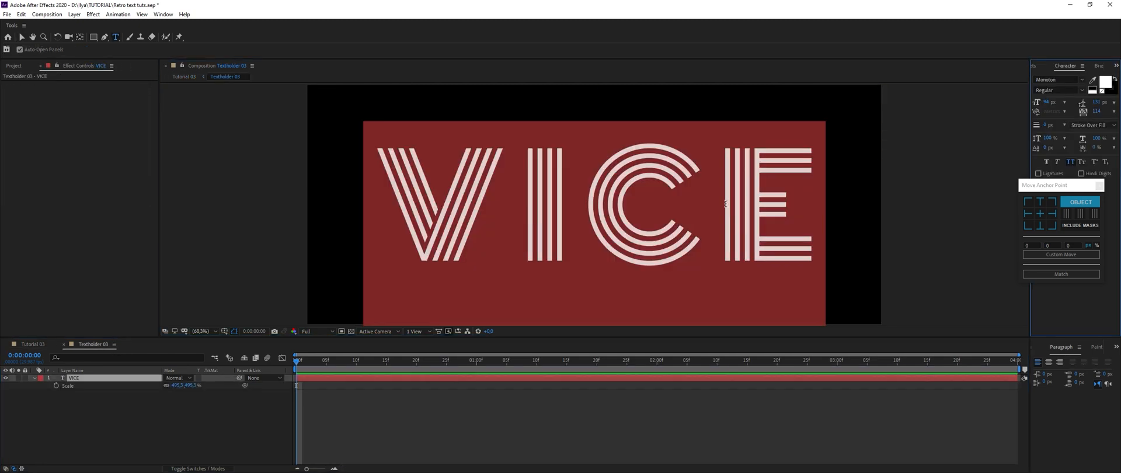
drag(1051, 183, 1068, 256)
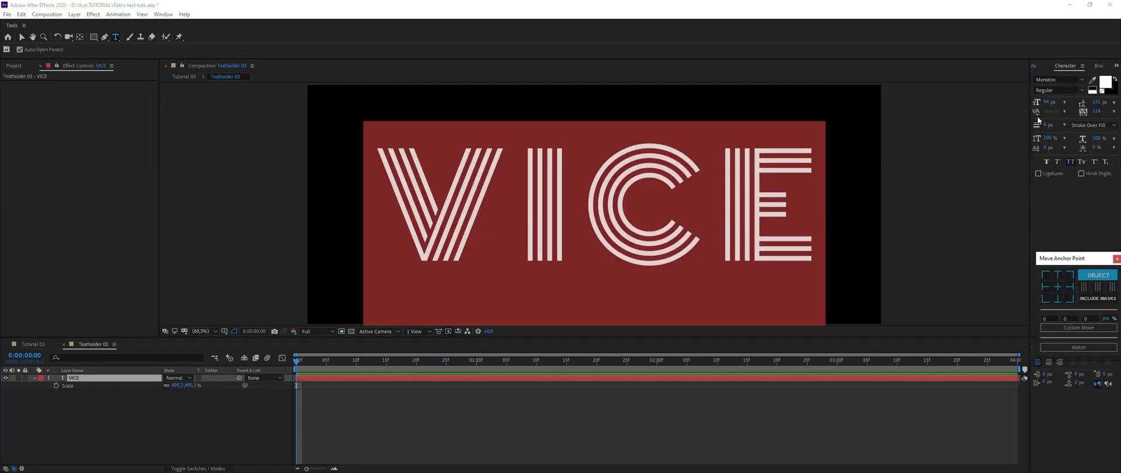
click(1046, 125)
text(2)
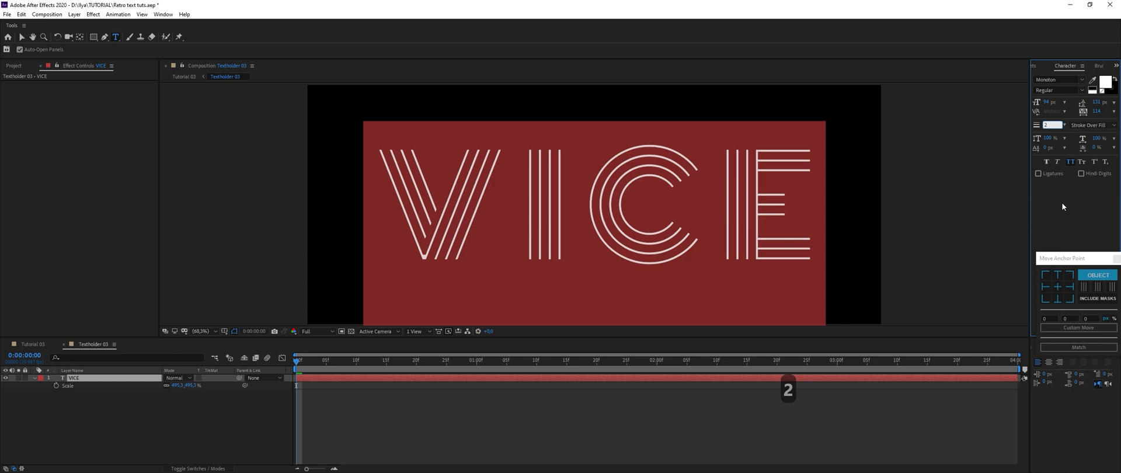
click(1113, 94)
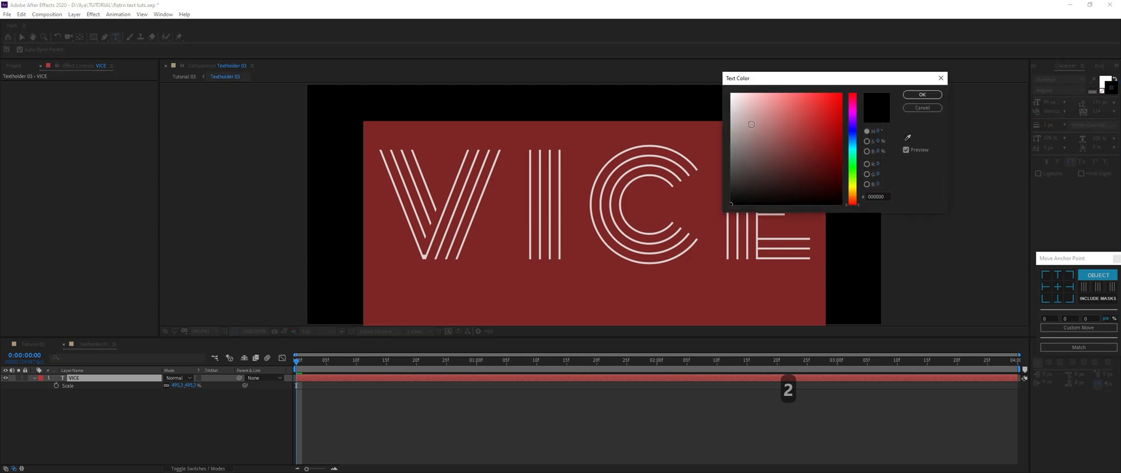
click(920, 95)
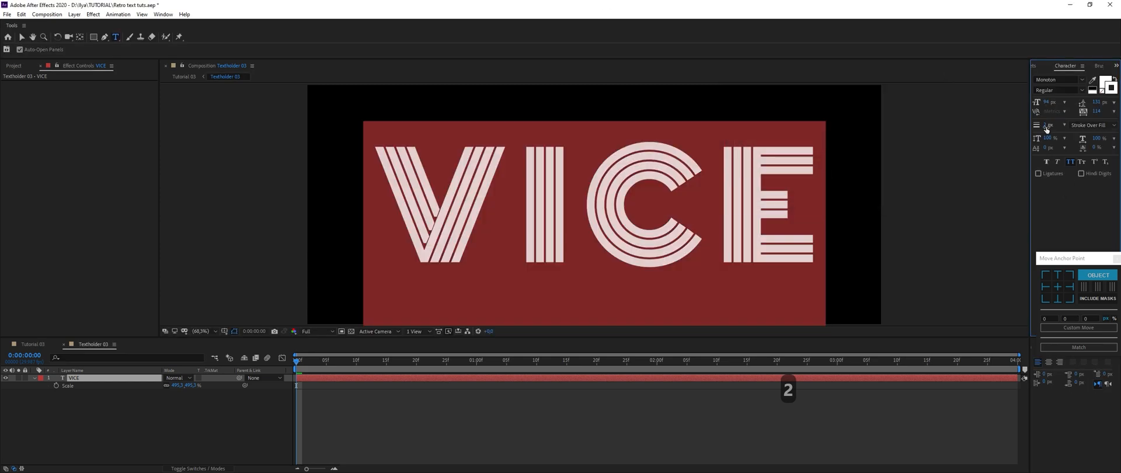
Set the VICE text's stroke width to 1 px and return to the Tutorial 03 composition.
click(1047, 126)
text(1)
click(34, 345)
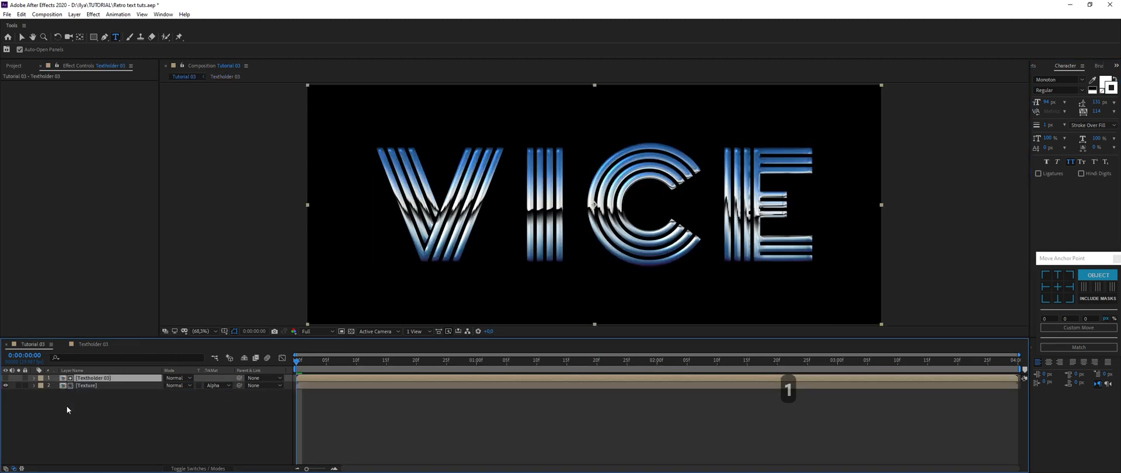
Pre-compose the Textholder 03 and Texture layers together as "Main Text".
click(66, 406)
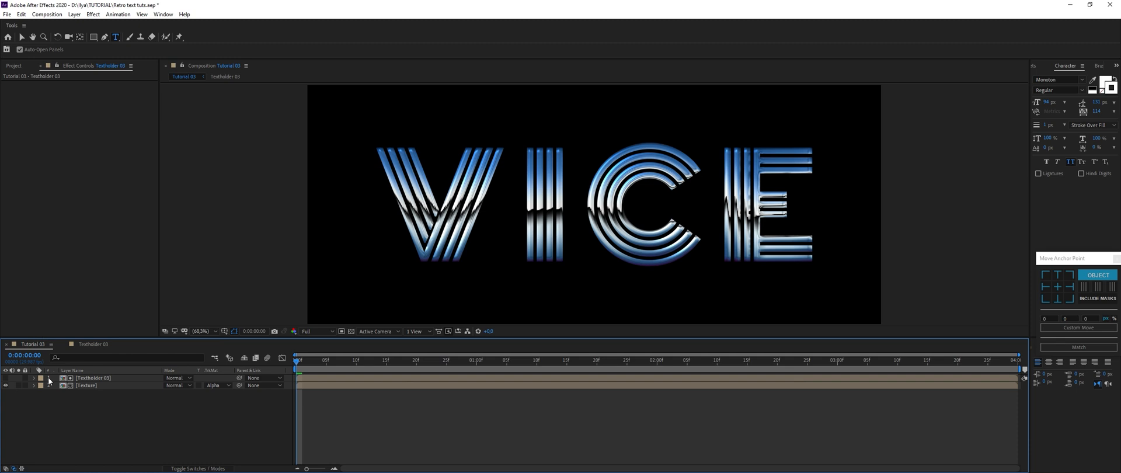
key(ctrl+a)
right_click(88, 385)
click(155, 346)
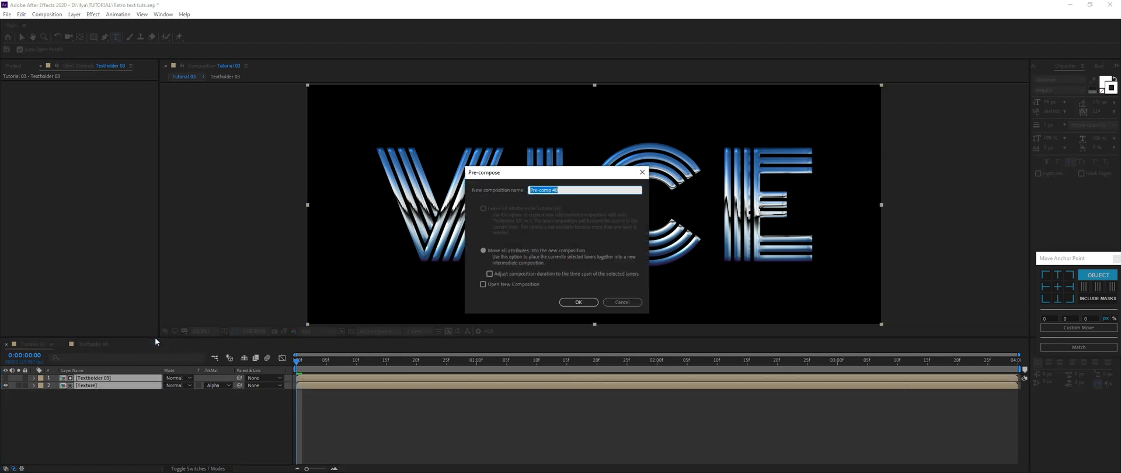
text(Main Text)
key(Return)
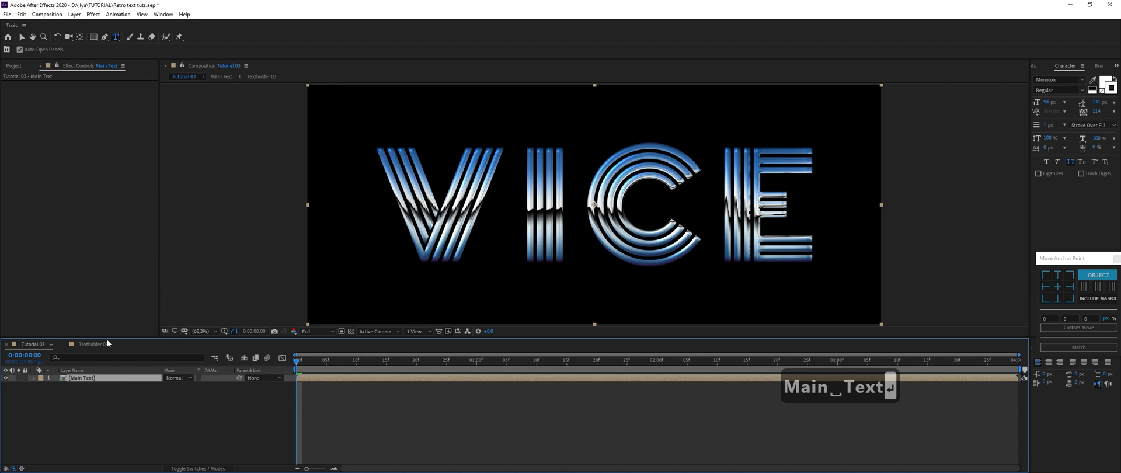
Close the floating Move Anchor Point window and apply the CC Image Wipe transition effect to the Main Text layer.
click(22, 37)
click(1035, 66)
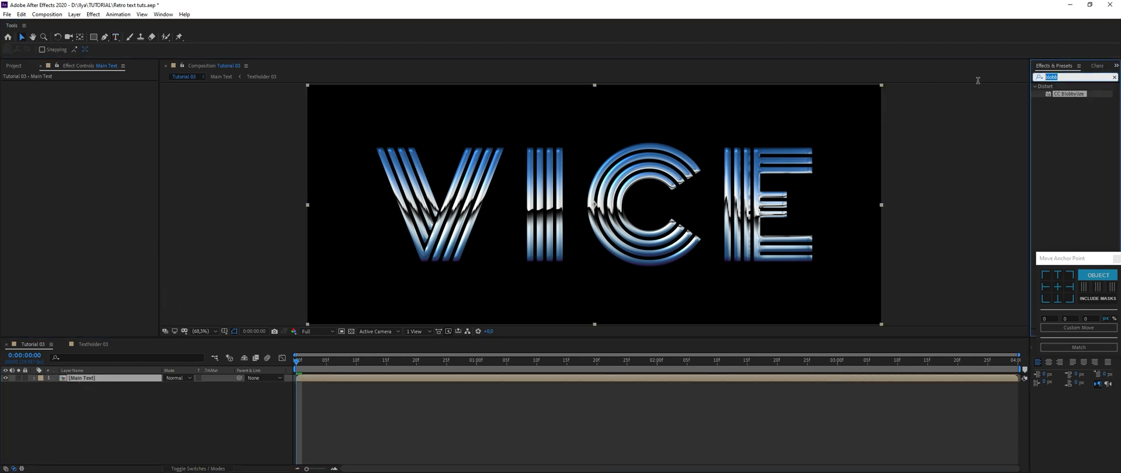
key(BackSpace)
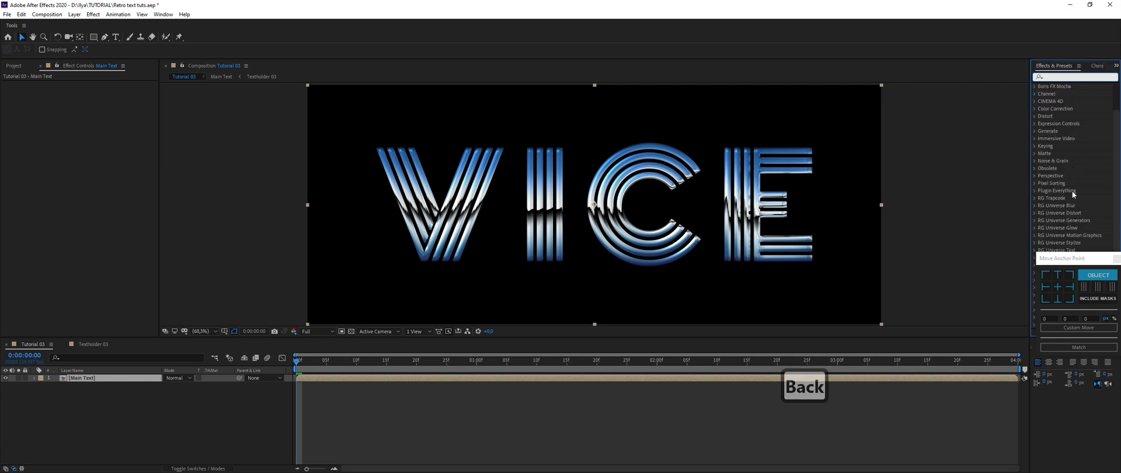
click(1117, 259)
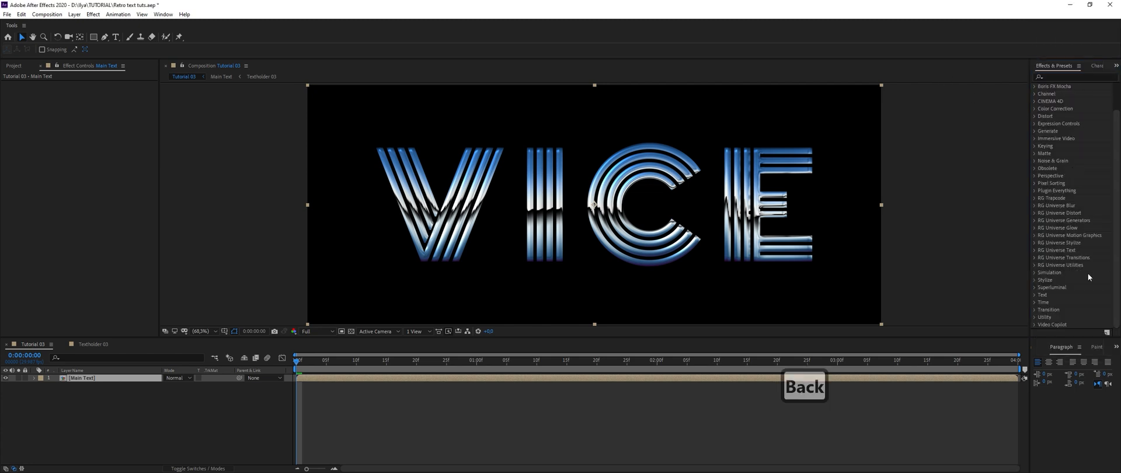
click(1035, 310)
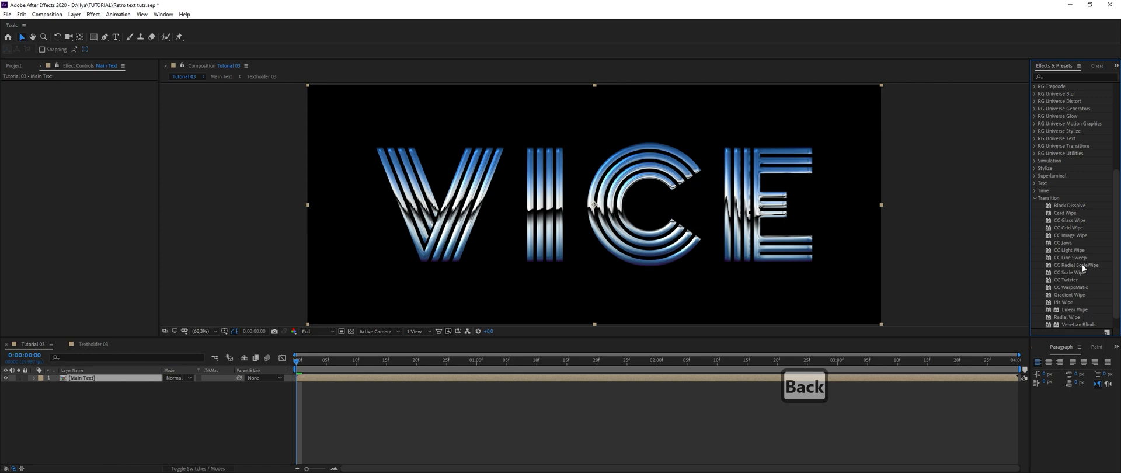
drag(1071, 235, 131, 383)
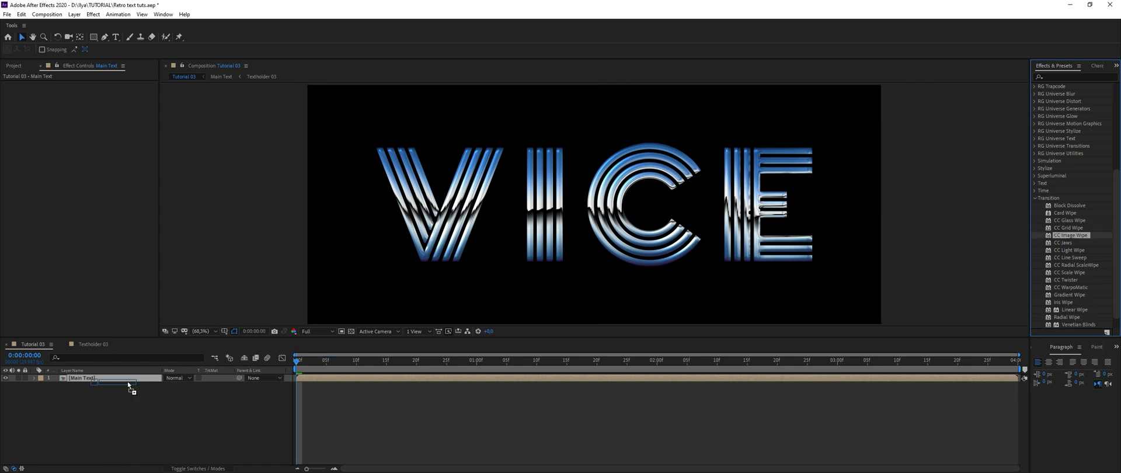
Keyframe CC Image Wipe Completion from 100% at the start to 0% at 2 seconds and preview the reveal.
drag(356, 359, 657, 383)
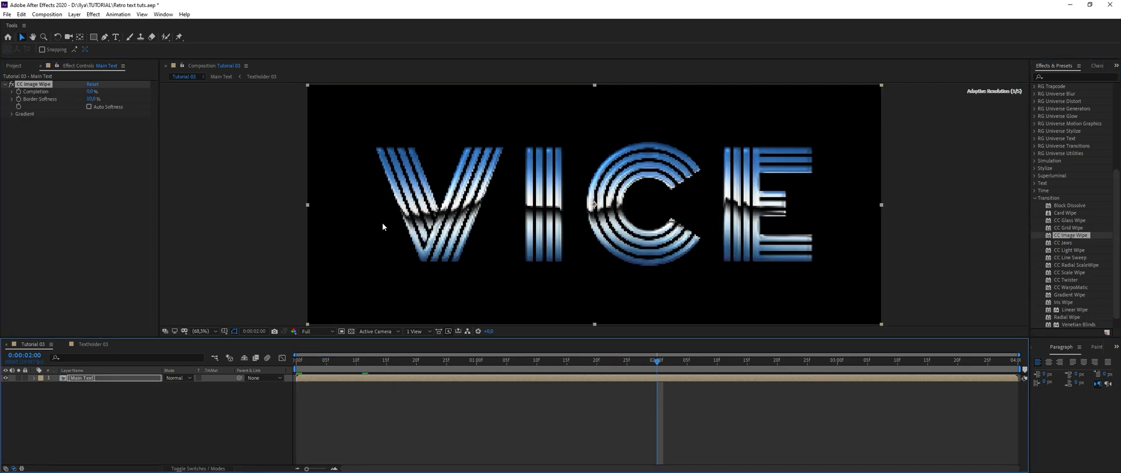
click(19, 92)
key(Home)
drag(90, 92, 121, 92)
key(space)
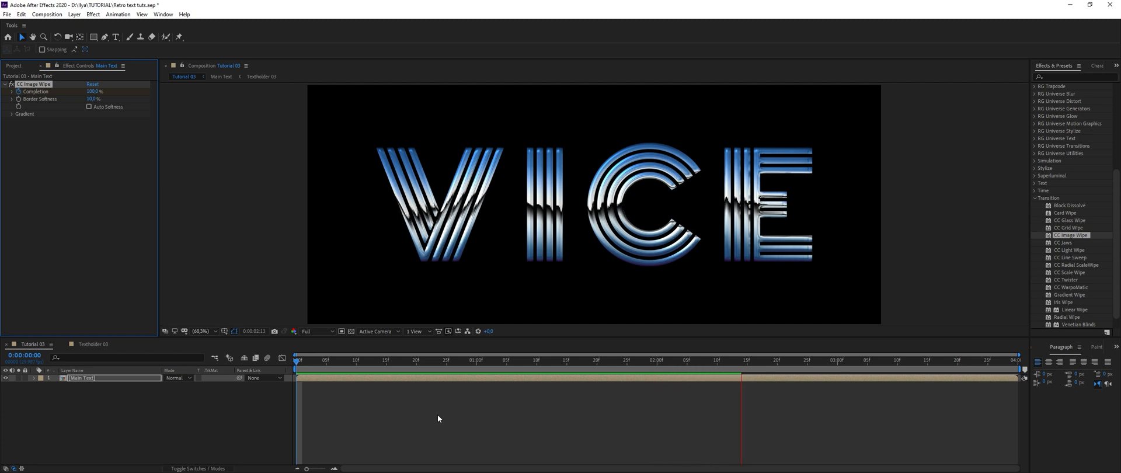
Duplicate the Main Text layer at about 1 second 24 frames and apply the Fill effect to the copy.
drag(298, 362, 623, 362)
click(111, 378)
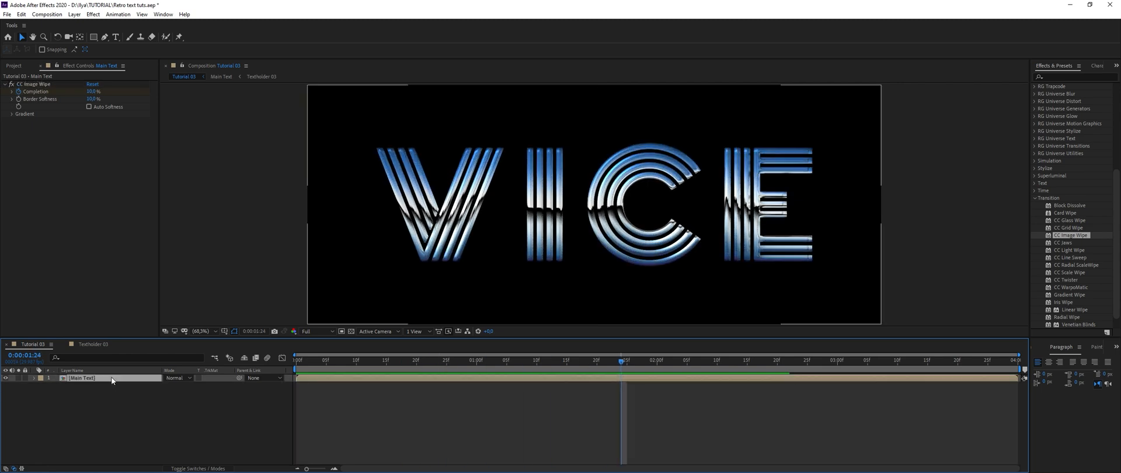
key(ctrl+d)
click(1073, 75)
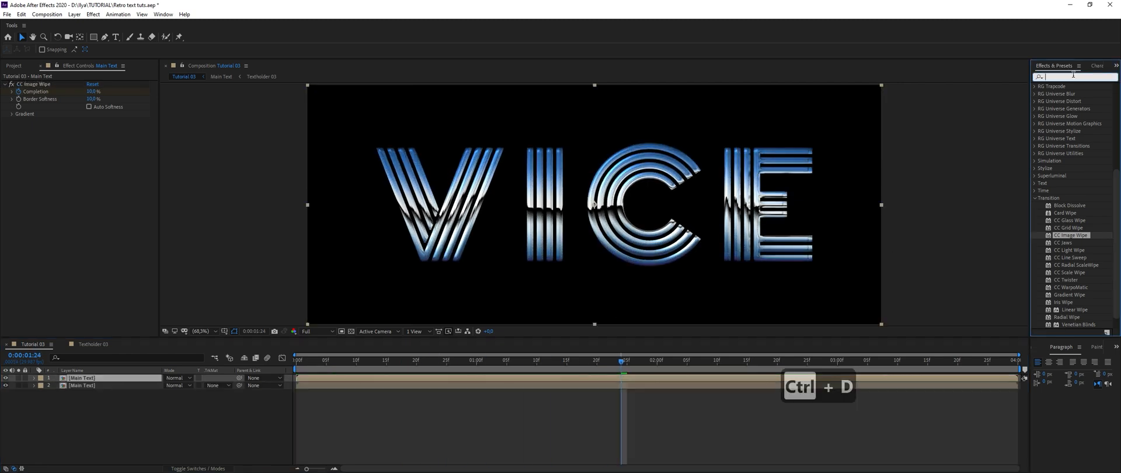
text(fill)
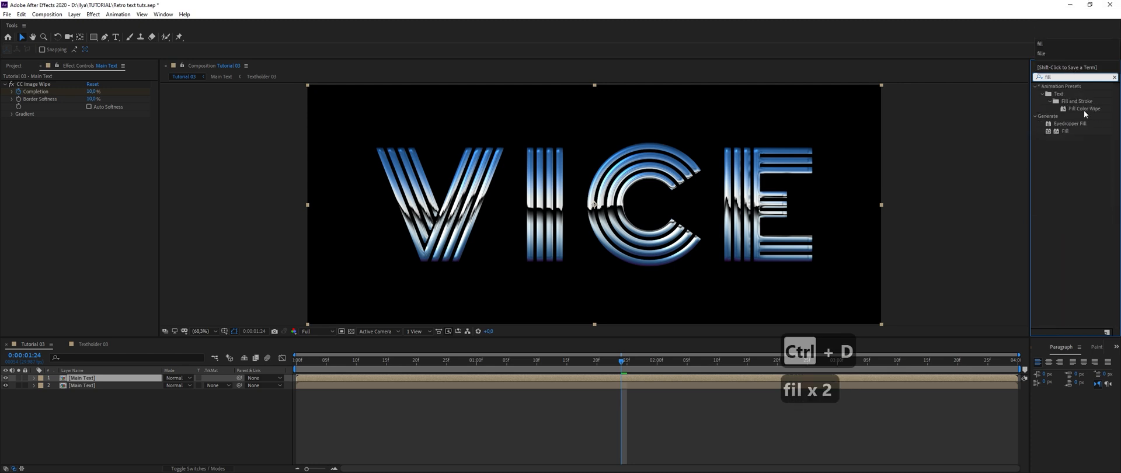
double_click(1065, 130)
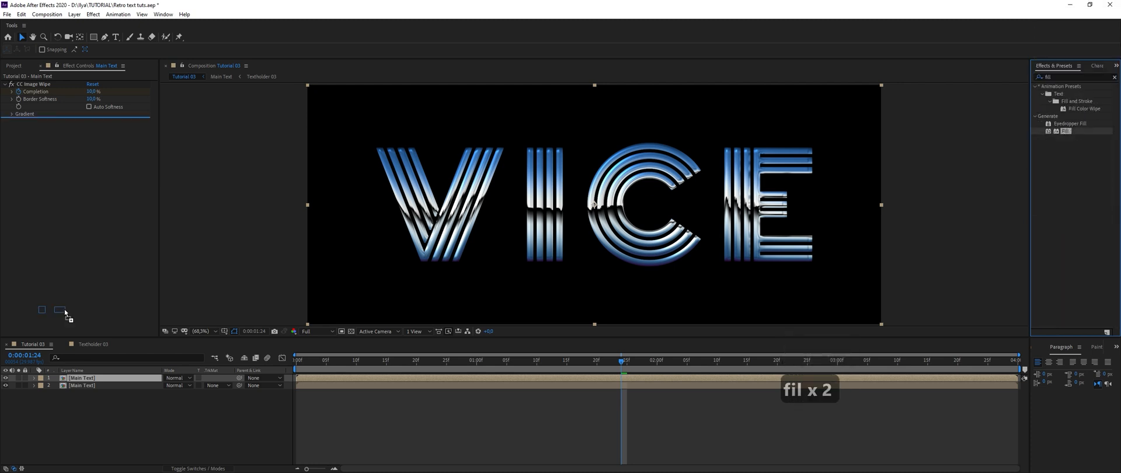
Set the Fill color of the duplicated text layer to 0699CF.
click(93, 144)
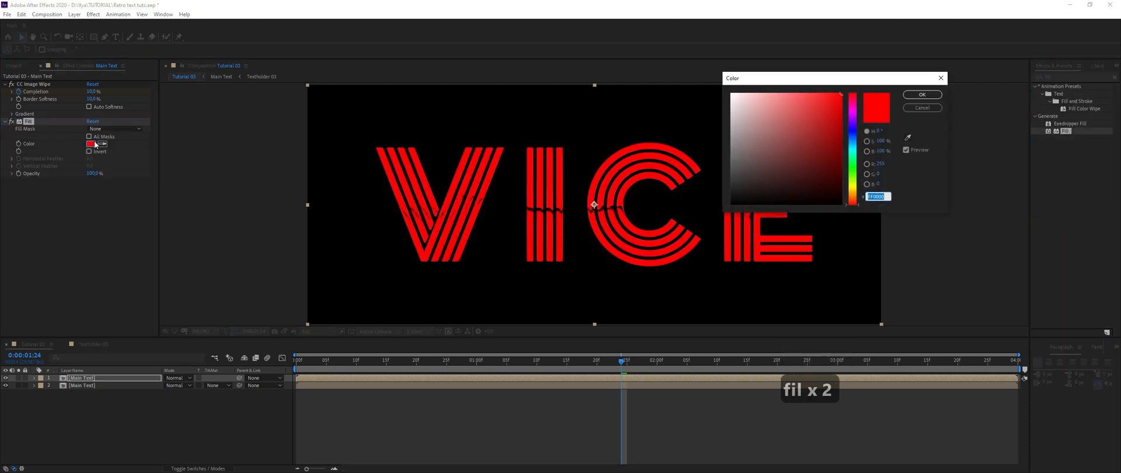
text(0699)
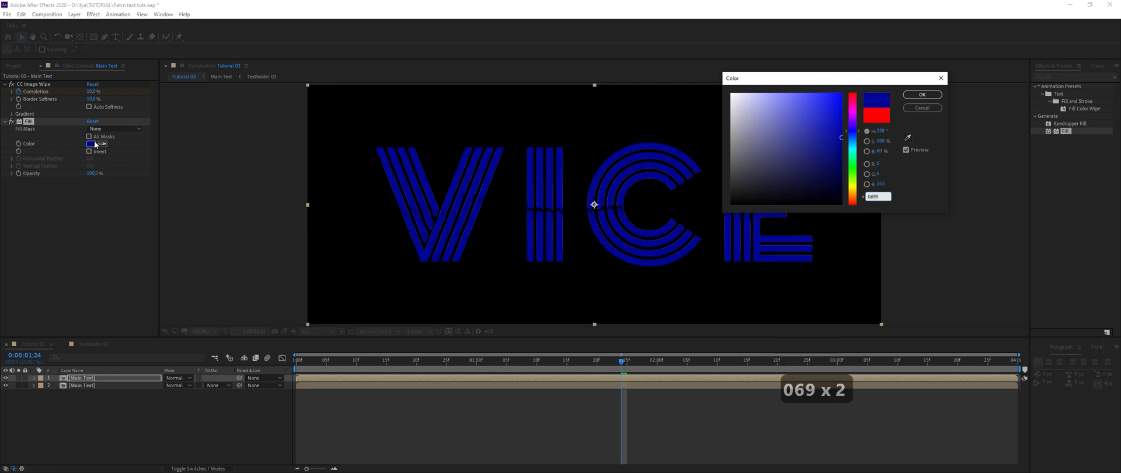
text(CF)
key(Return)
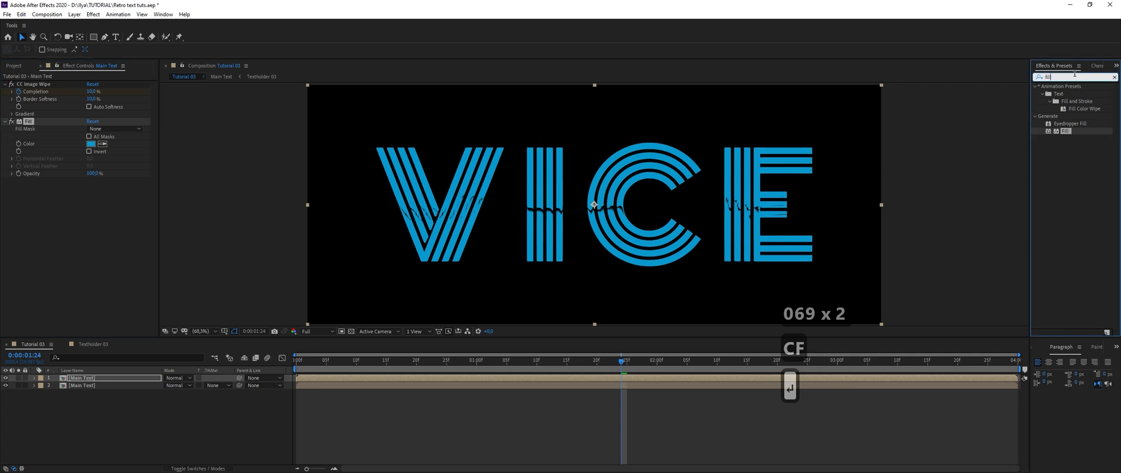
Apply the Glow effect to the blue text layer, enlarge its glow radius and collapse the layer's effects.
text(glow)
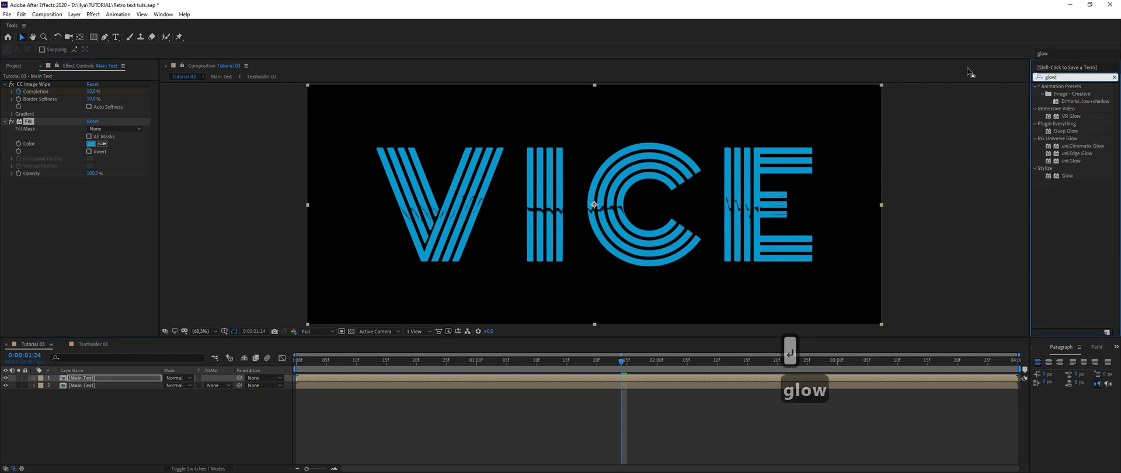
drag(1068, 176, 97, 380)
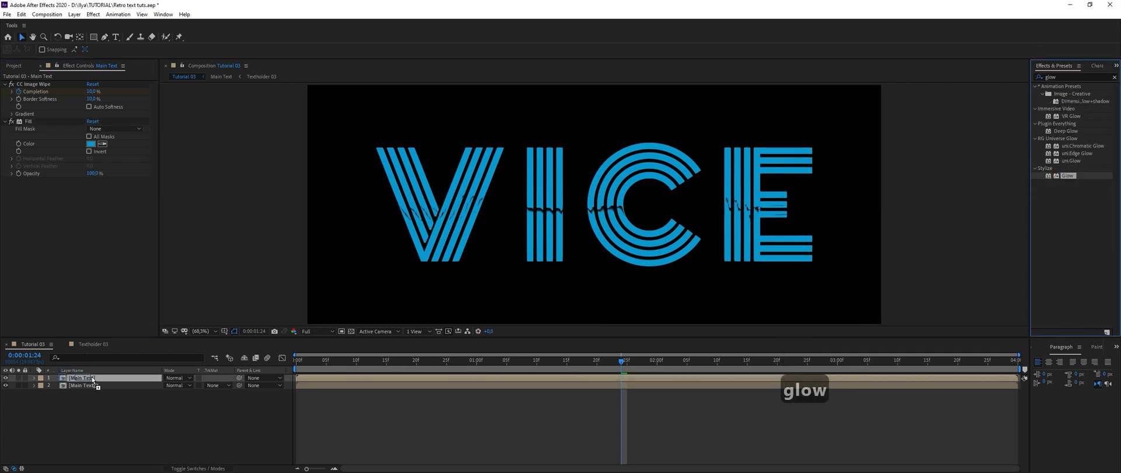
drag(88, 206, 135, 202)
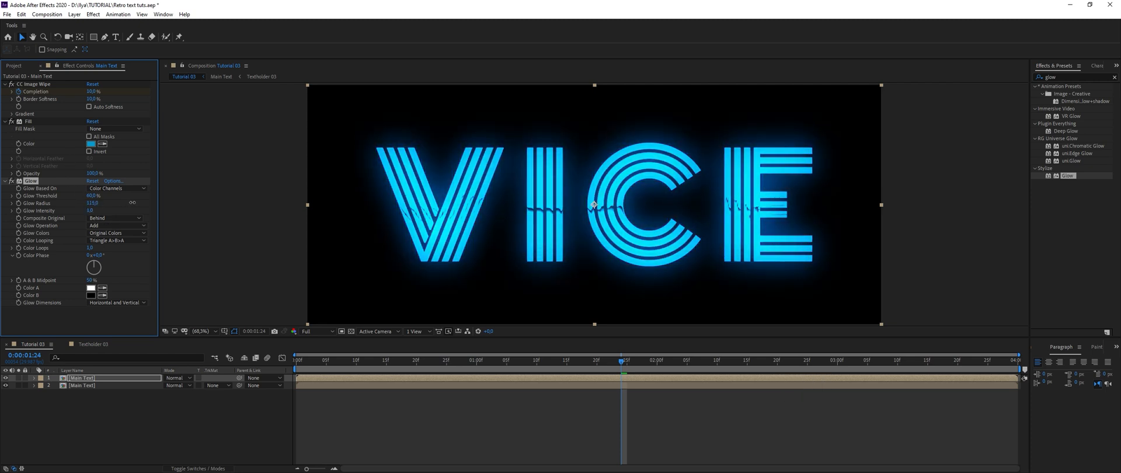
click(4, 120)
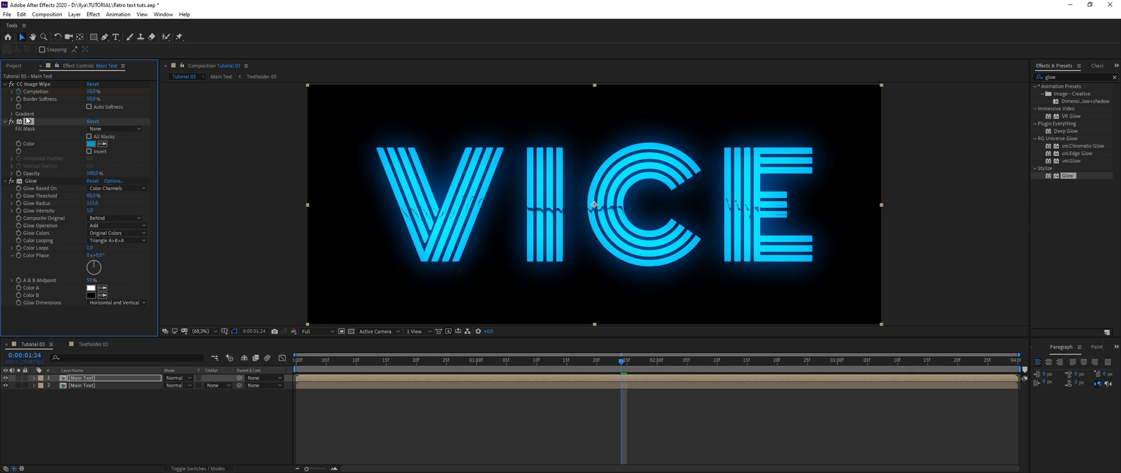
key(ctrl+a)
click(5, 121)
Duplicate the glowing blue layer and delete the Glow effect from the lower copy.
click(104, 380)
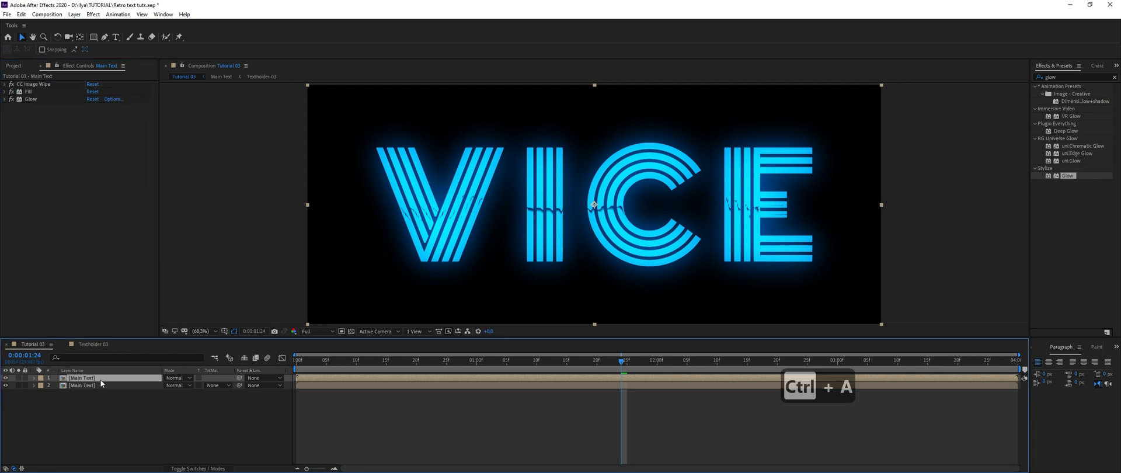
key(ctrl+d)
click(29, 100)
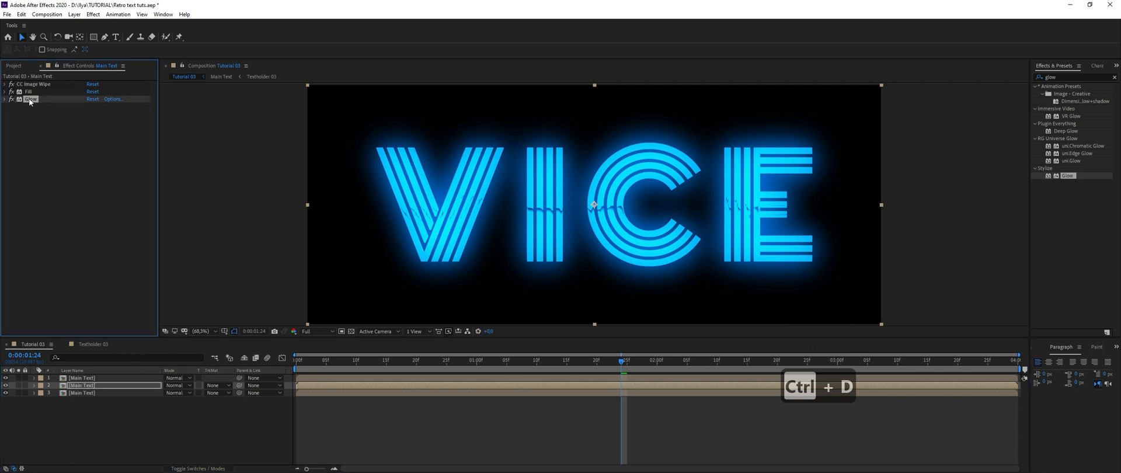
key(Delete)
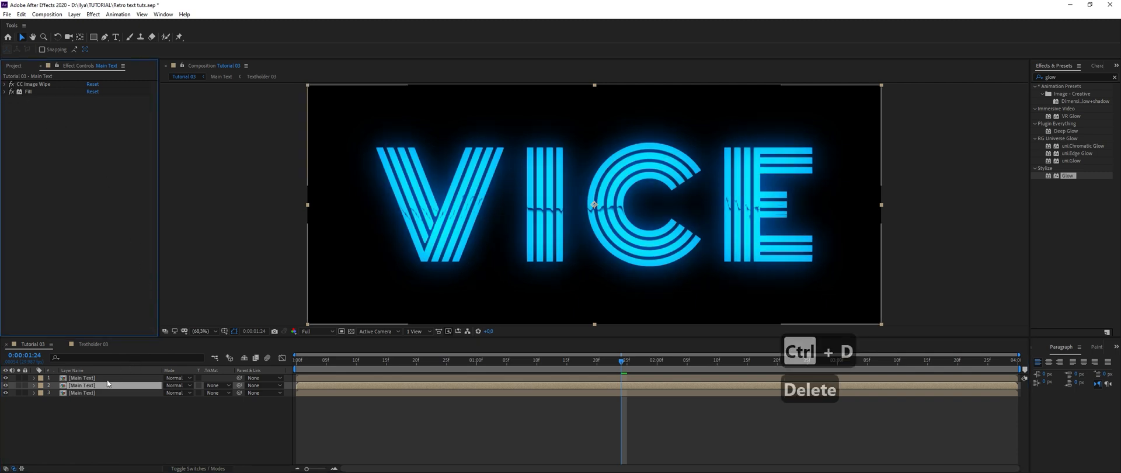
Duplicate the blue layer without Glow and solo the upper copy.
click(93, 388)
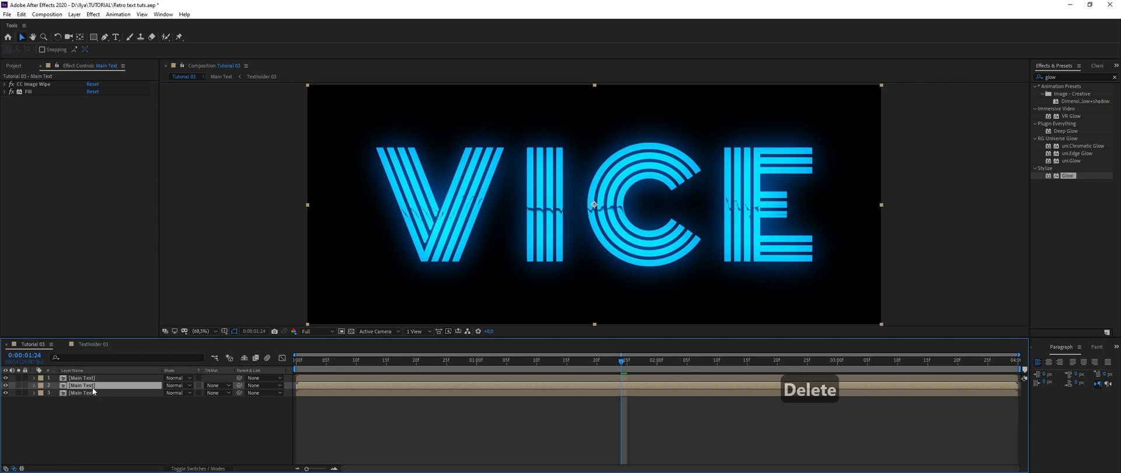
key(ctrl+d)
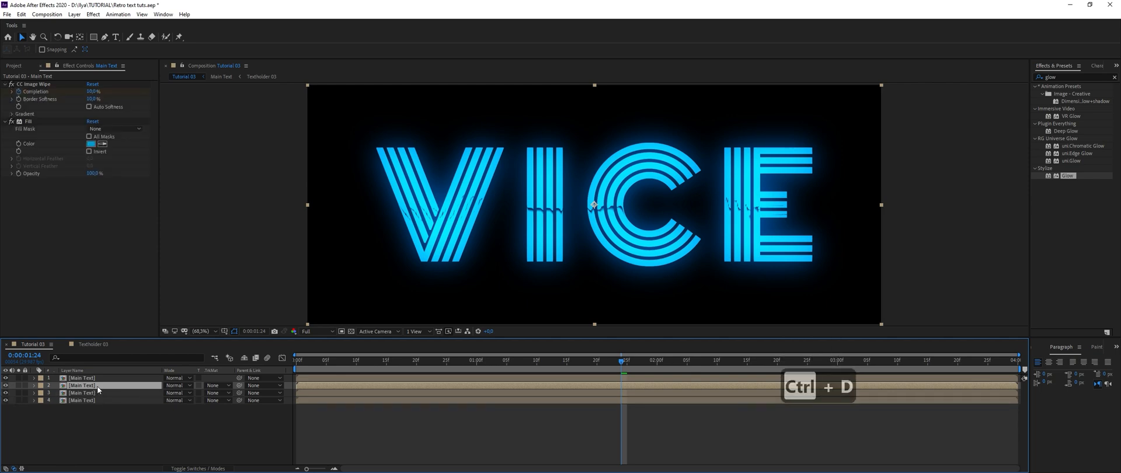
click(18, 386)
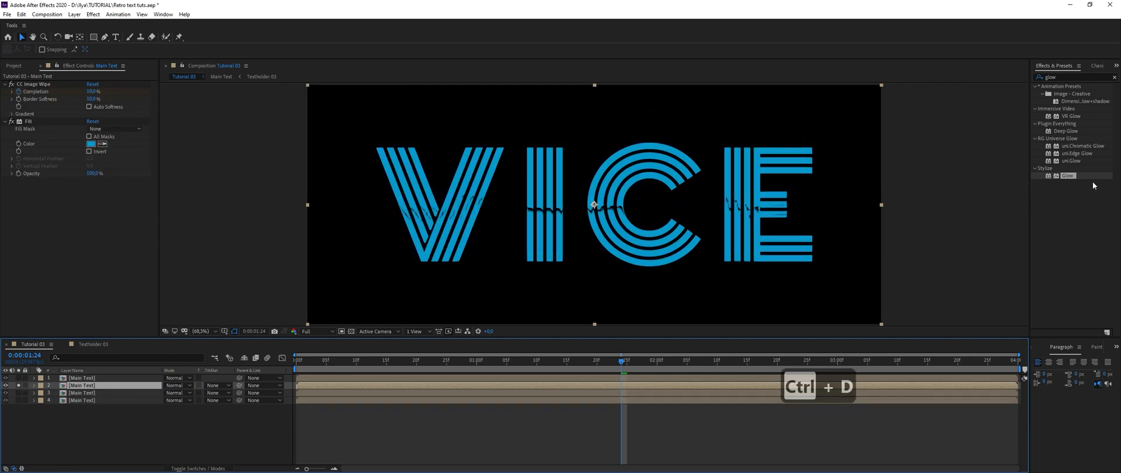
Apply the Vegas effect to the soloed layer and sample the Fill's blue as the Vegas color.
click(1071, 75)
text(veg)
drag(1062, 93, 60, 185)
click(90, 144)
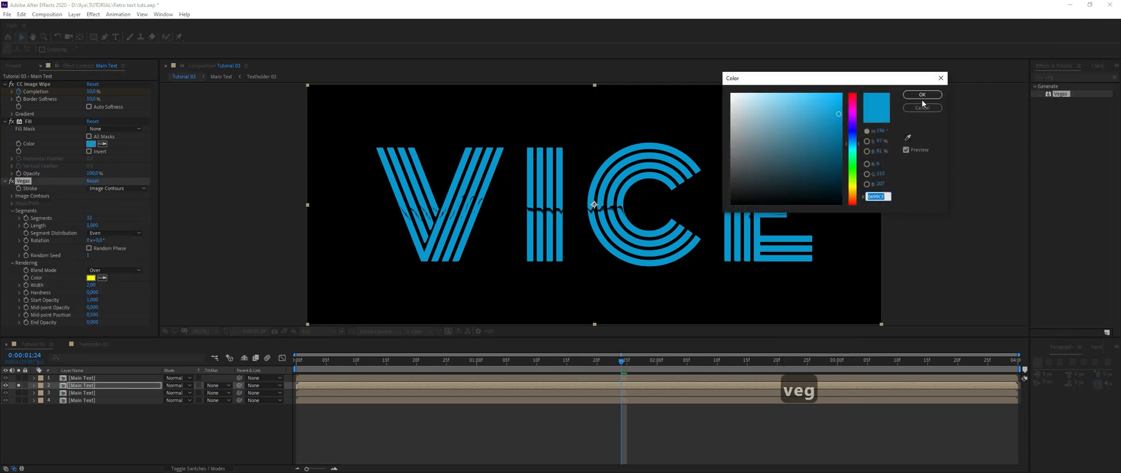
click(922, 108)
click(102, 278)
Set the Fill color of the Vegas layer to white.
click(91, 144)
click(91, 144)
click(736, 97)
click(920, 95)
Set Vegas to Transparent blend mode with 1 segment, raise its End Opacity to full and check the outline at 0:00:01:07.
click(114, 270)
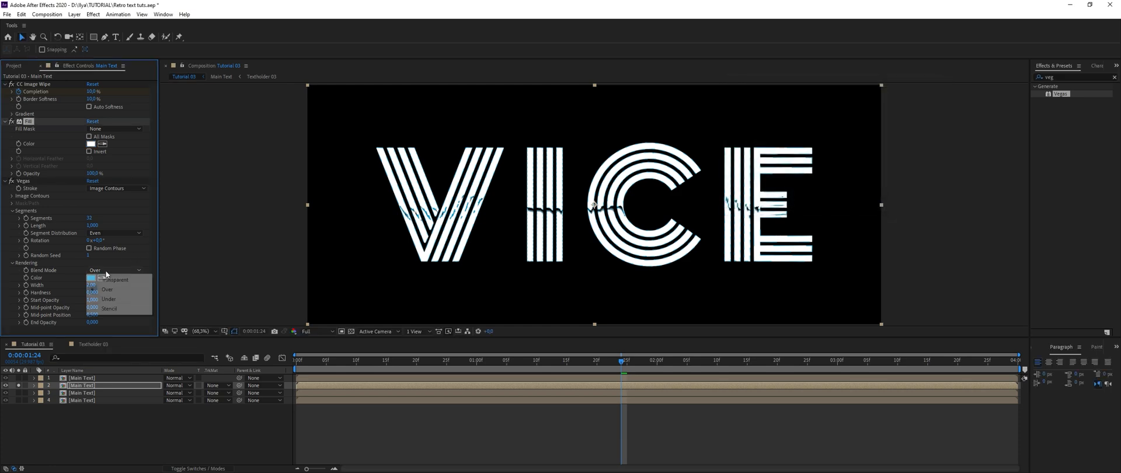
click(94, 284)
drag(88, 217, 2, 224)
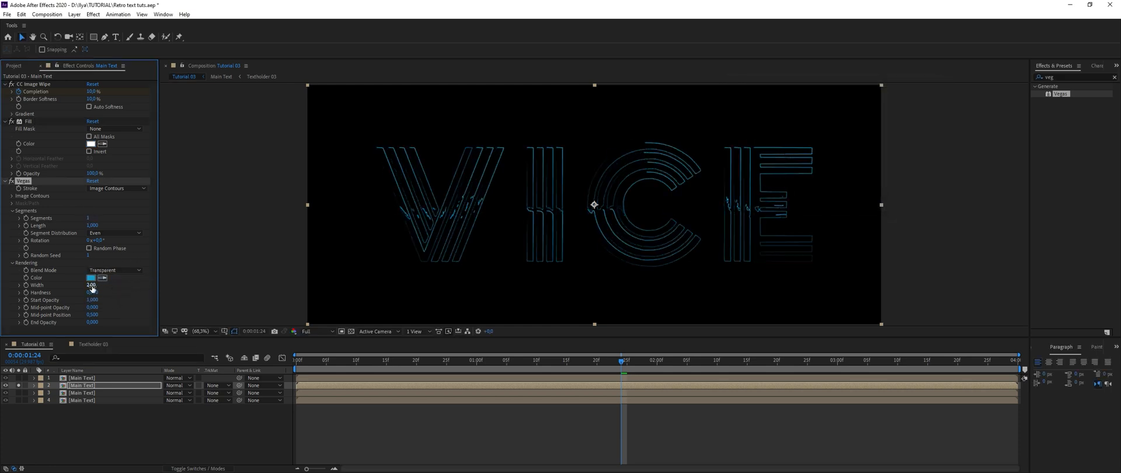
drag(95, 321, 122, 325)
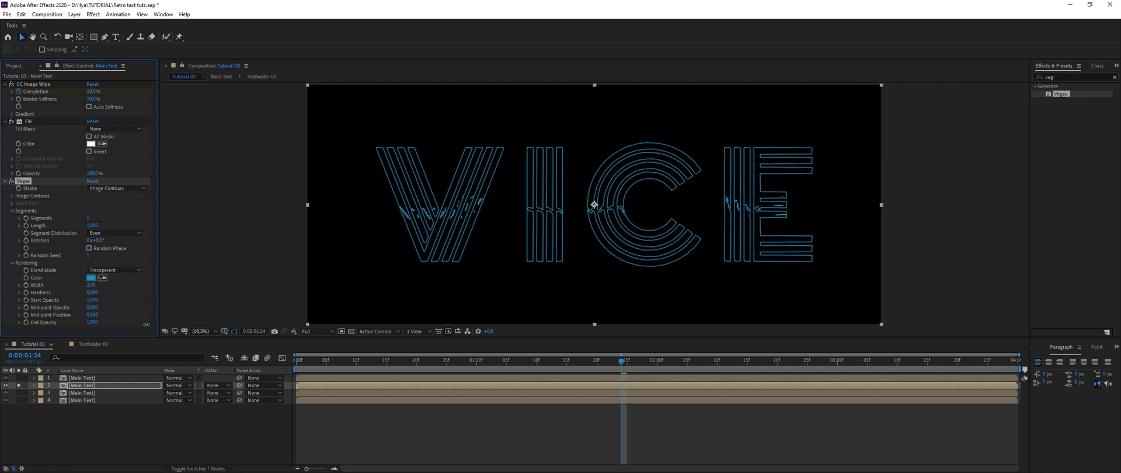
drag(495, 361, 519, 369)
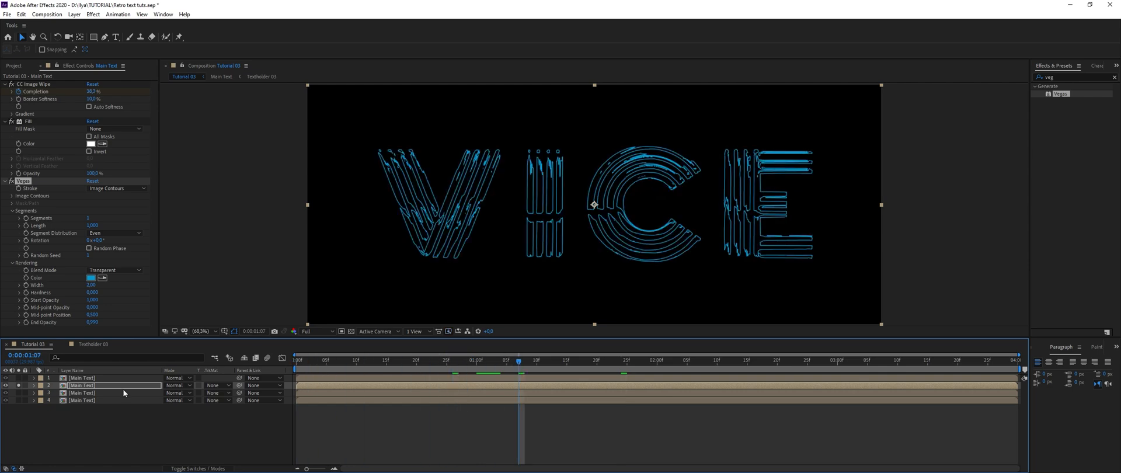
Solo the blue fill layer below the outline layer as well and set its opacity to 60%.
click(19, 394)
click(84, 393)
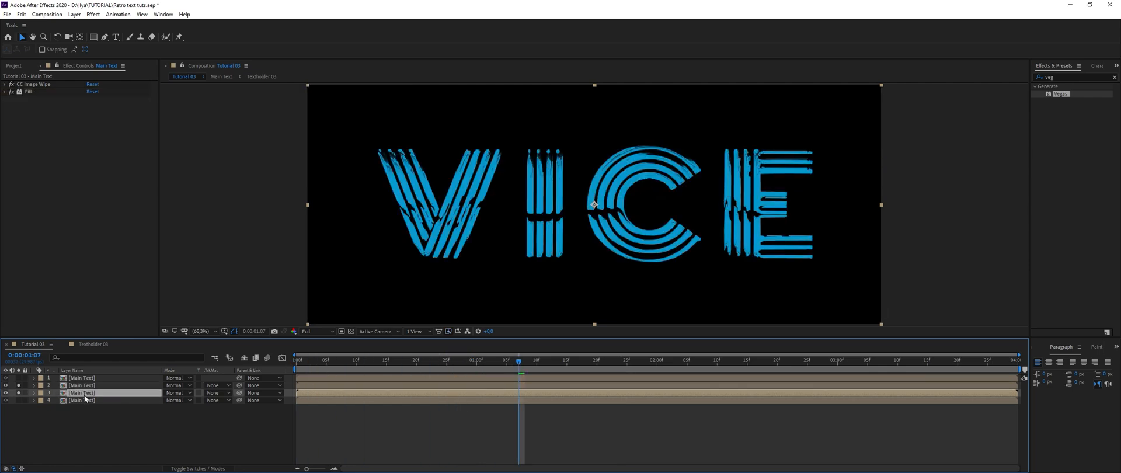
key(t)
click(171, 401)
text(60)
key(Return)
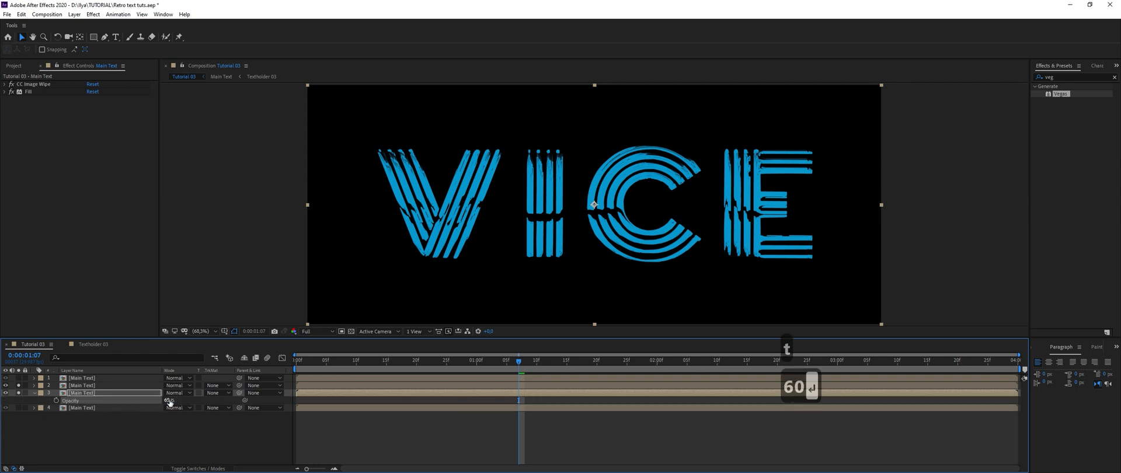
Duplicate the outline and fill layers together, reorder the copies in the stack and leave only the upper outline layer soloed.
shift+click(88, 386)
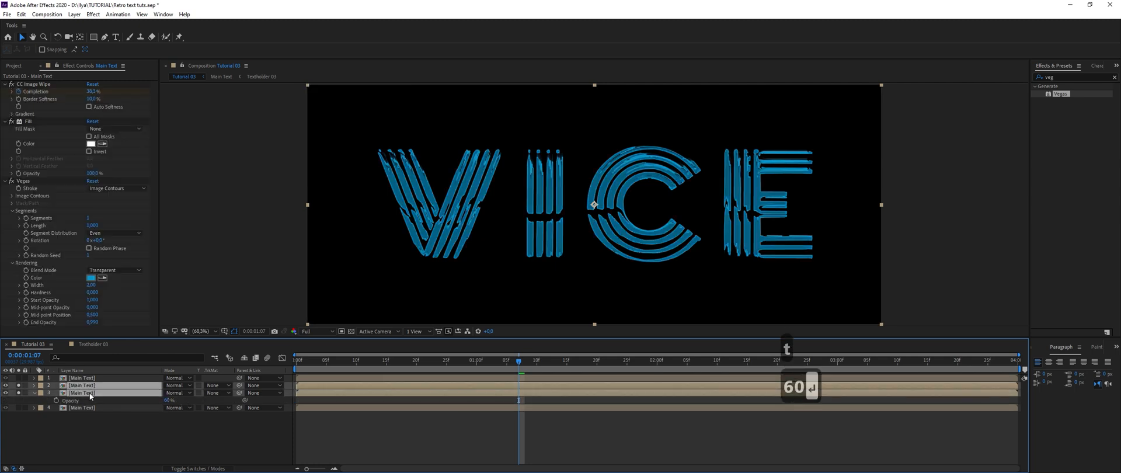
key(ctrl+d)
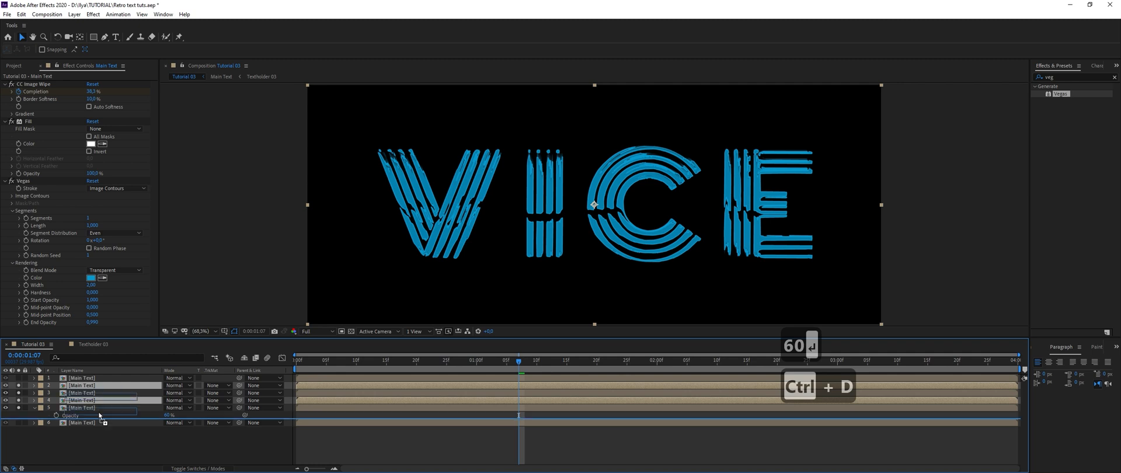
click(86, 429)
click(34, 392)
click(81, 386)
drag(18, 408, 19, 393)
Duplicate the third layer with the blue fill, move the copy directly below the glow layer and solo only the glow layer.
click(82, 394)
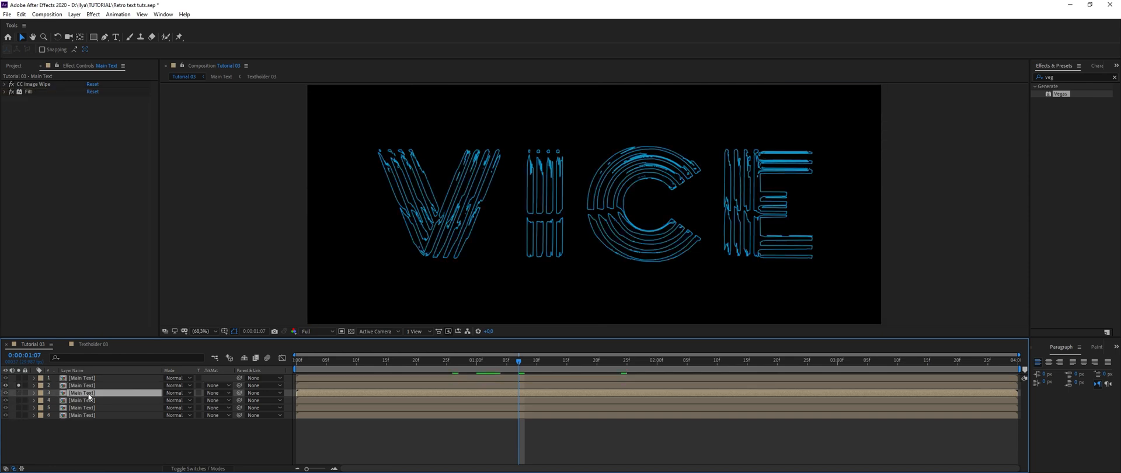
key(ctrl+d)
drag(90, 394, 105, 382)
click(18, 385)
click(18, 392)
click(19, 385)
click(19, 378)
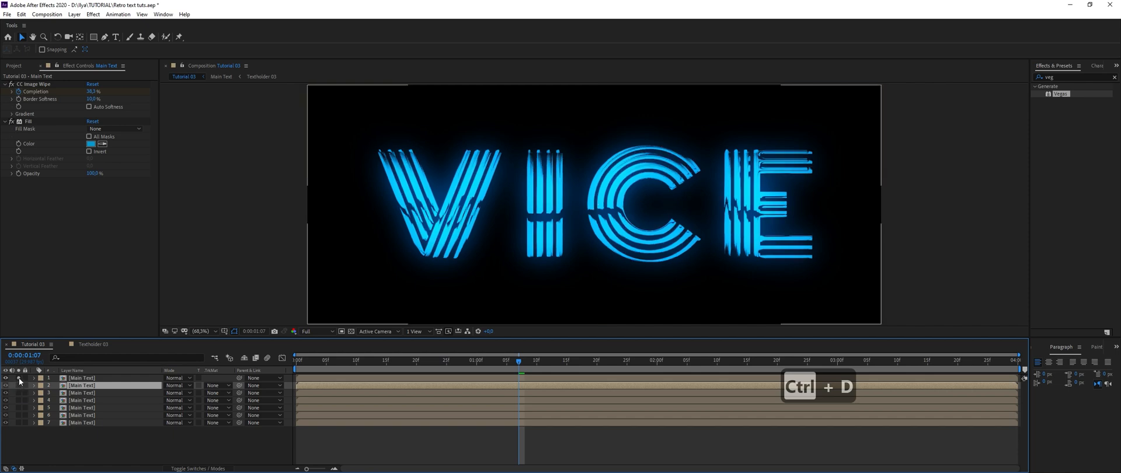
Duplicate the Vegas outline layer, move the copy to the top of the stack and solo only that copy.
click(93, 378)
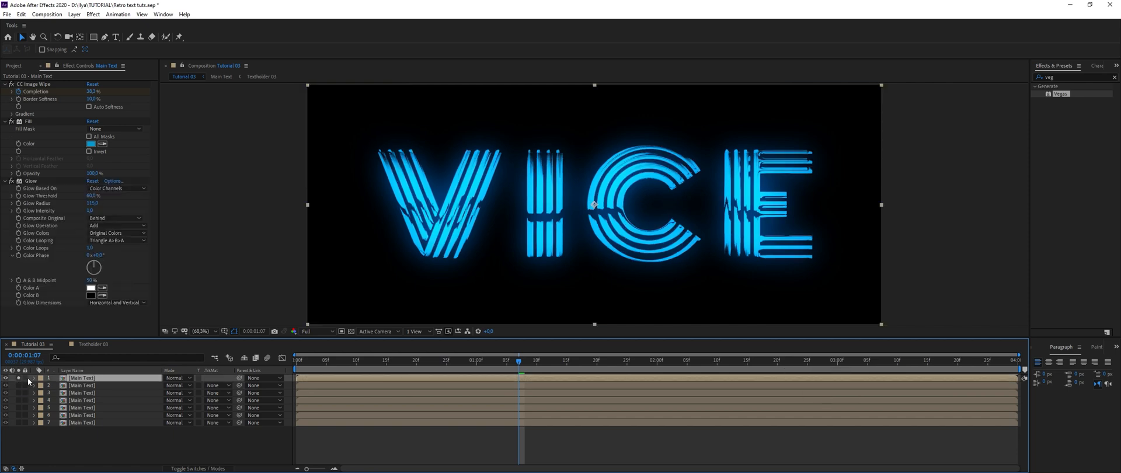
click(92, 386)
click(96, 391)
key(ctrl+d)
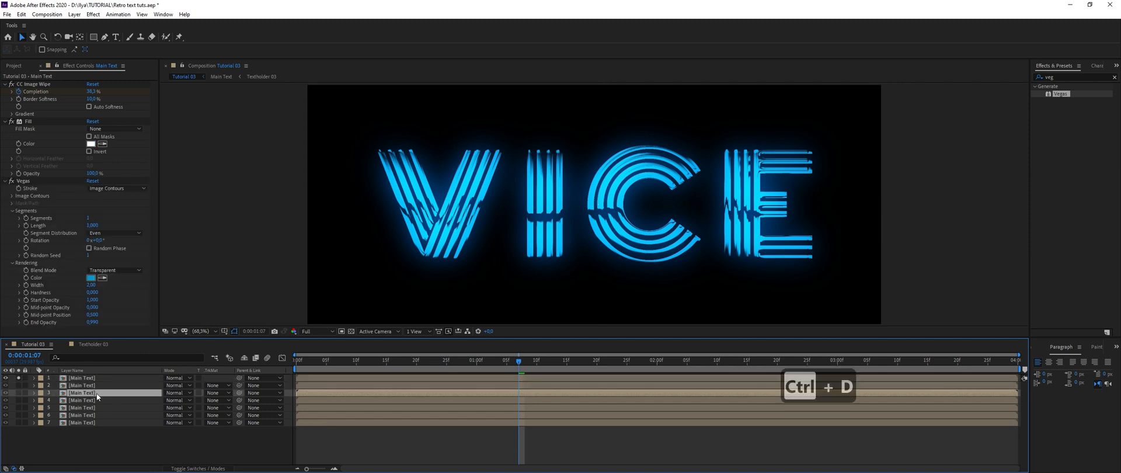
drag(96, 393, 104, 377)
click(19, 385)
click(18, 379)
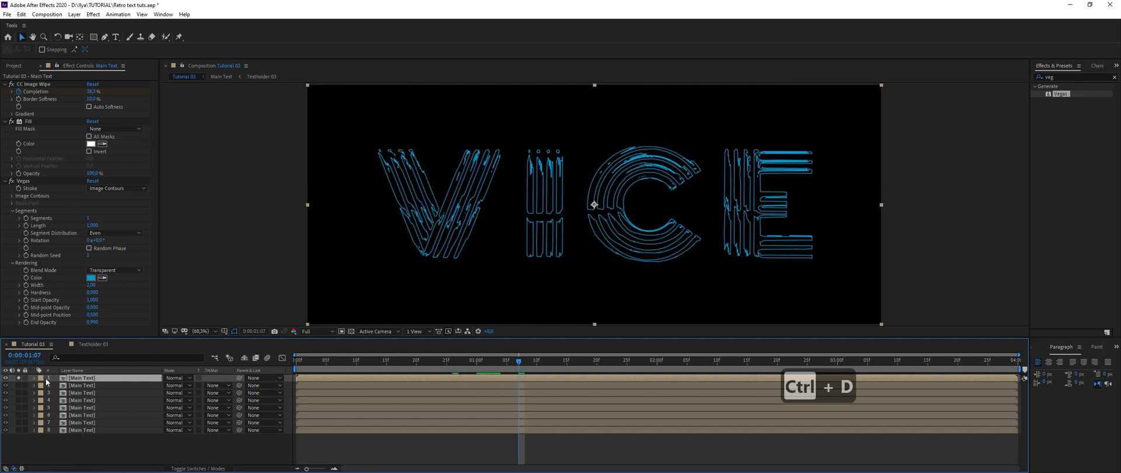
Collapse the effects of the top outline layer and disable its CC Image Wipe.
click(4, 84)
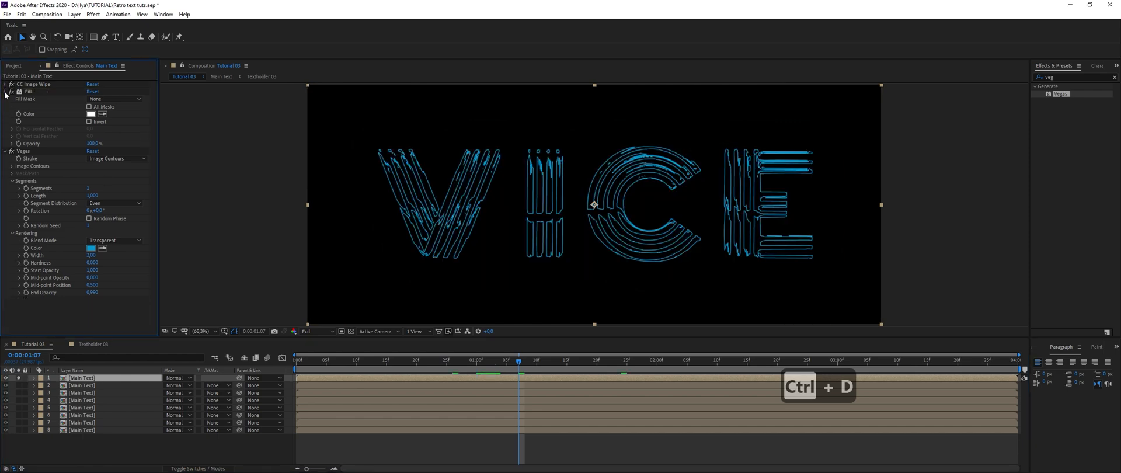
click(5, 92)
click(5, 99)
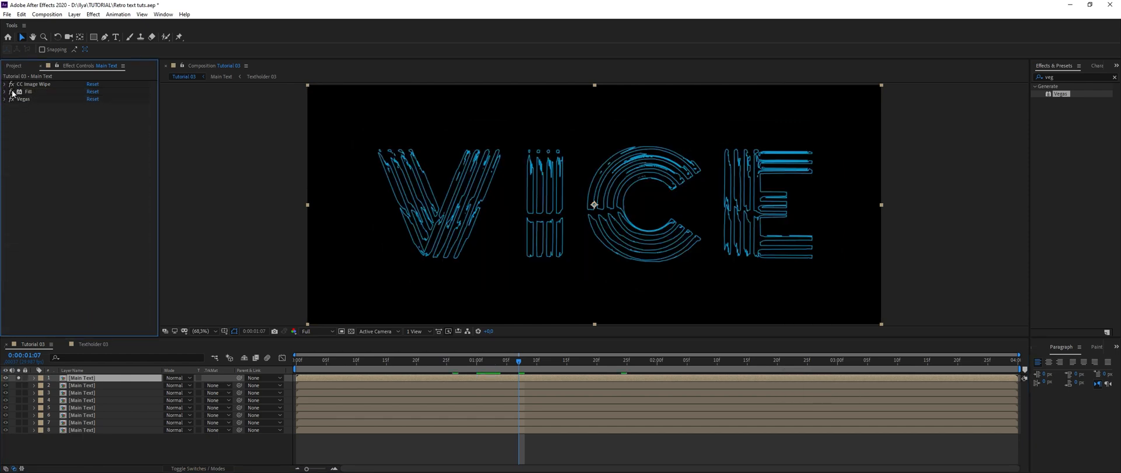
click(12, 86)
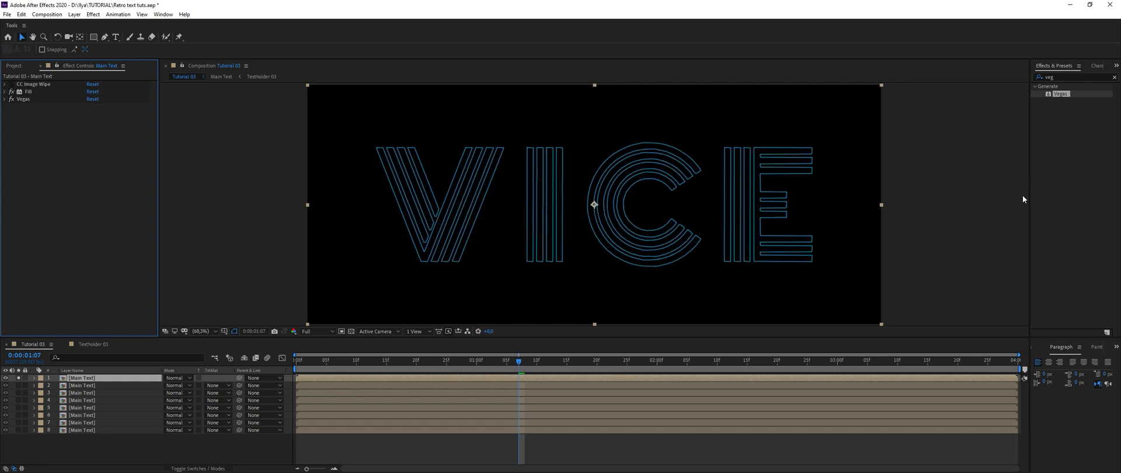
Apply the Block Dissolve effect to the top outline layer.
click(1075, 77)
text(blo)
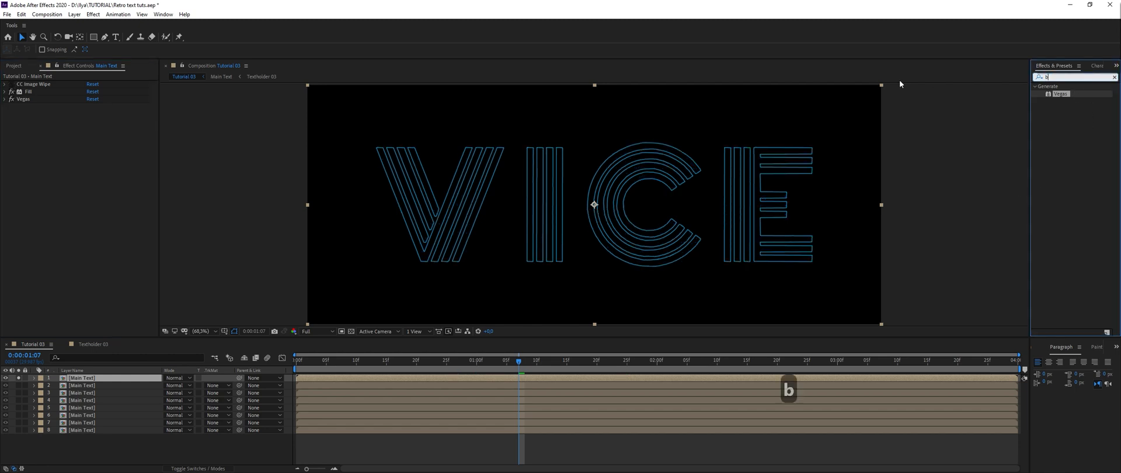
text(c)
drag(1088, 176, 76, 174)
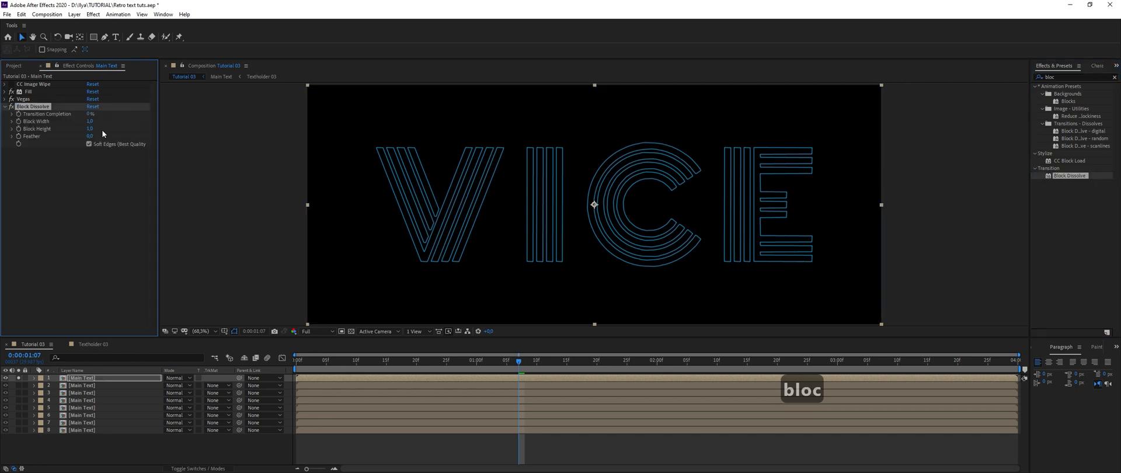
Set Block Dissolve's block width and block height to 50.
click(90, 121)
text(50)
key(Return)
click(90, 129)
text(50)
key(Return)
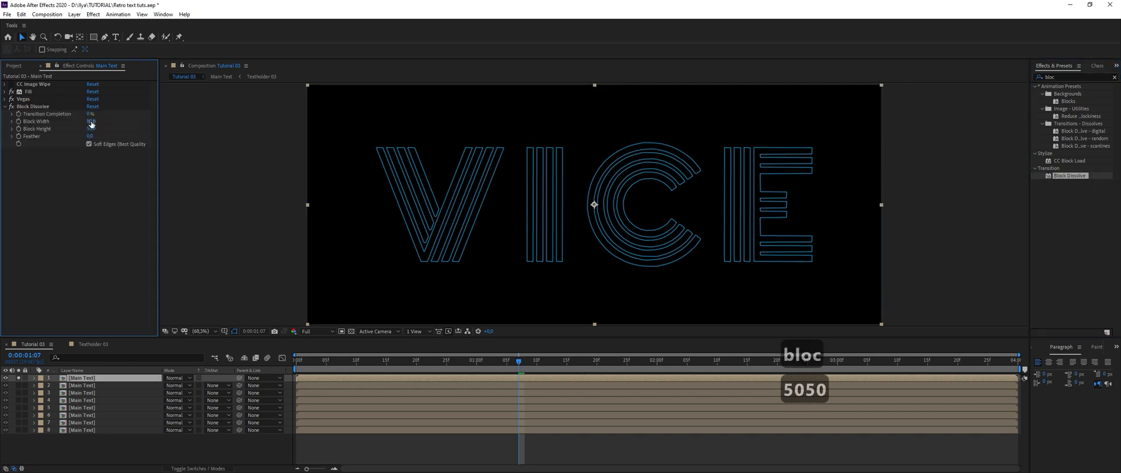
Set Block Dissolve's block width and height to 80 and raise its transition completion to about 69%.
drag(88, 114, 119, 117)
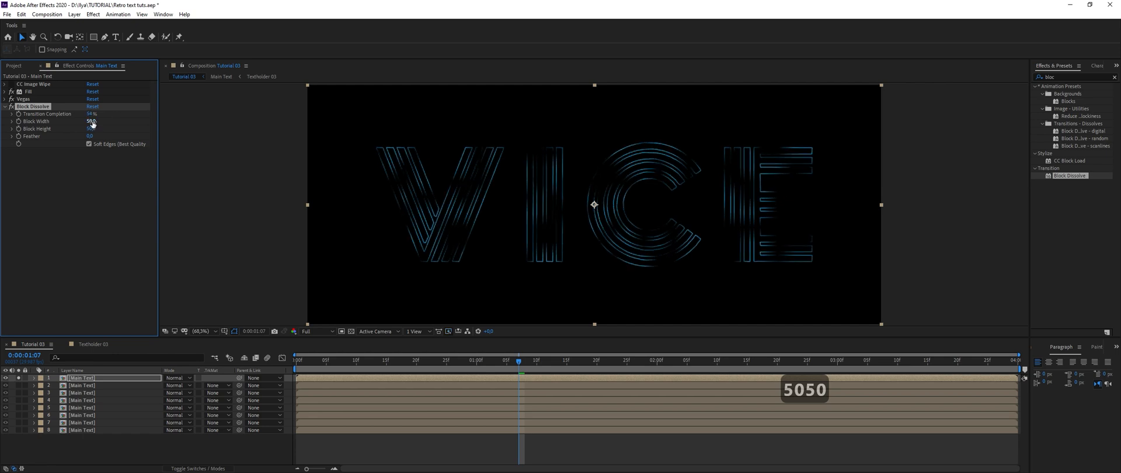
click(91, 122)
text(80)
key(Tab)
text(80)
click(99, 218)
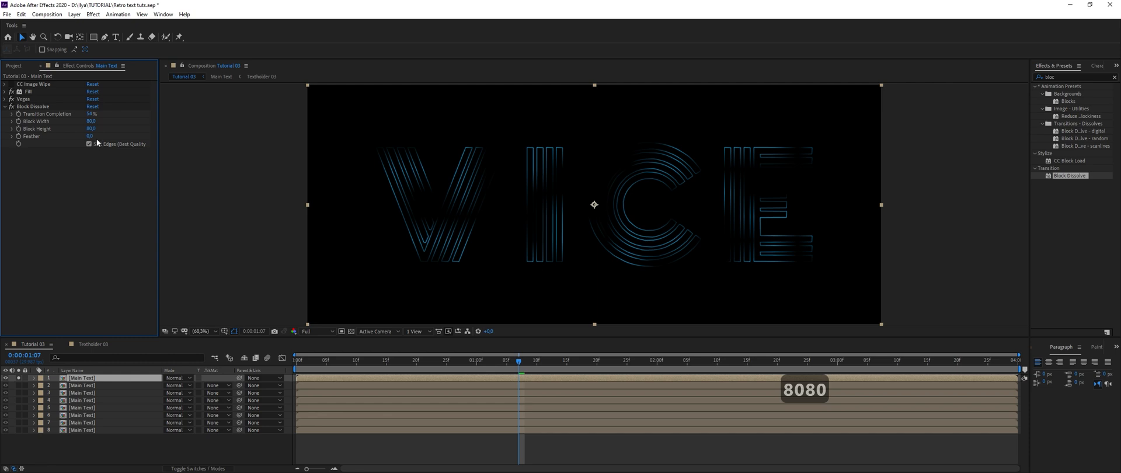
drag(90, 114, 97, 114)
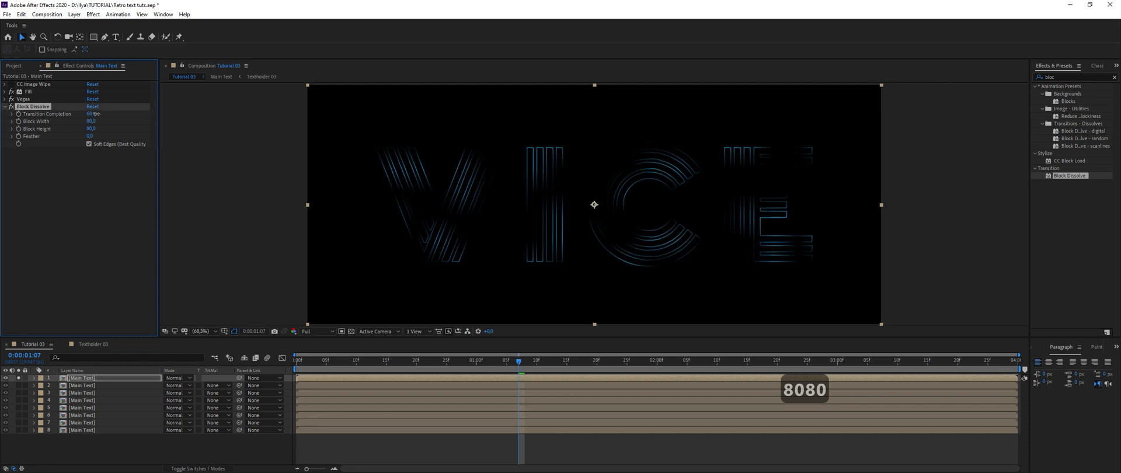
Turn on Preserve Underlying Transparency for the top outline layer and show it together with all other layers.
click(194, 469)
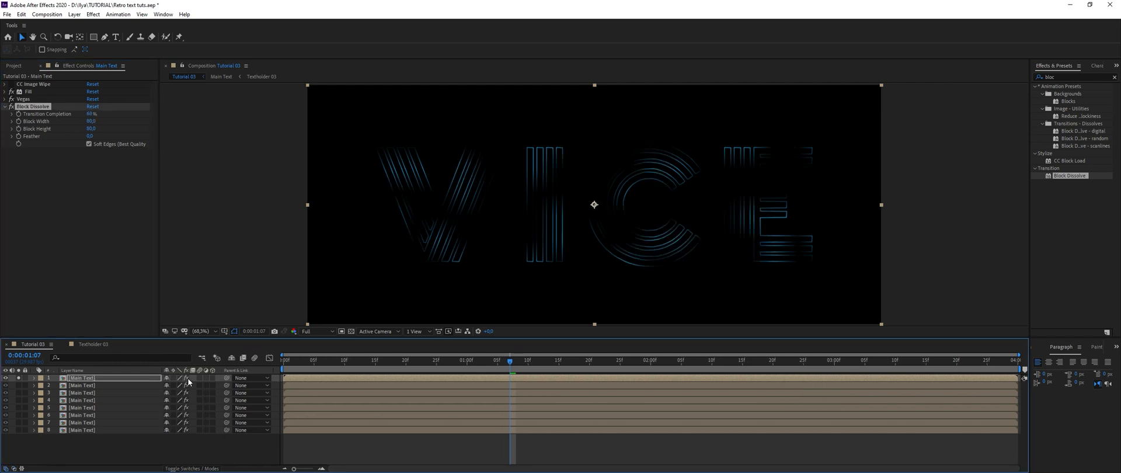
click(188, 468)
click(199, 377)
click(18, 378)
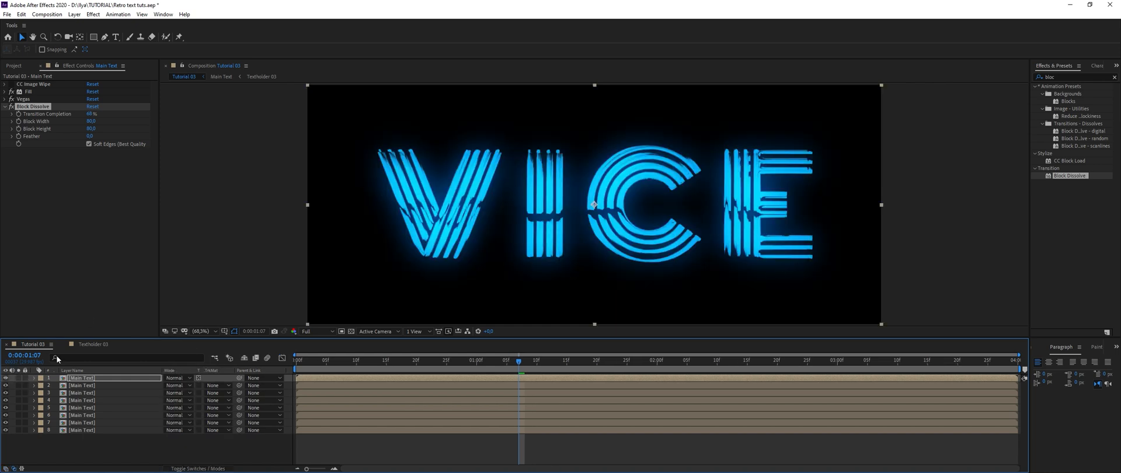
Change the top layer's Vegas outline color to a pale blue and check the layer alone and with the others.
click(5, 100)
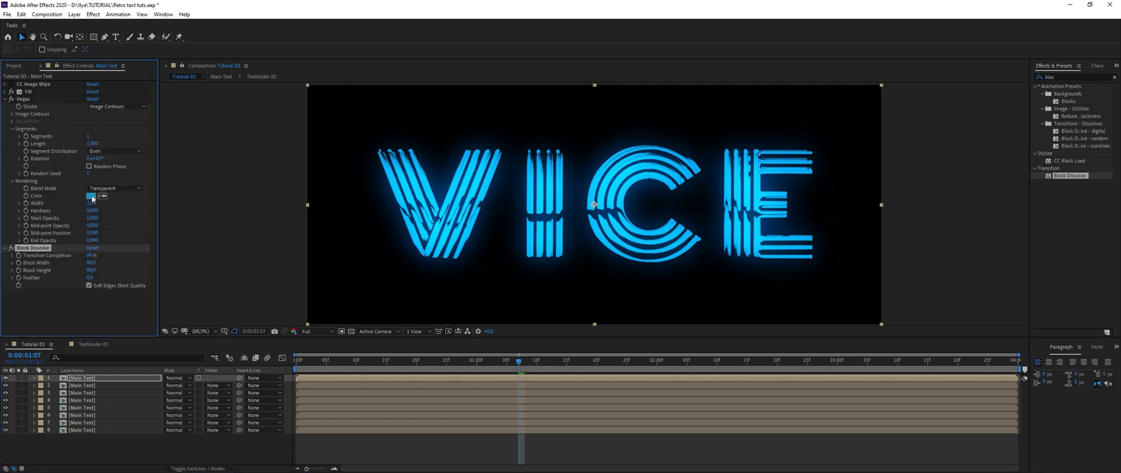
click(91, 196)
click(758, 93)
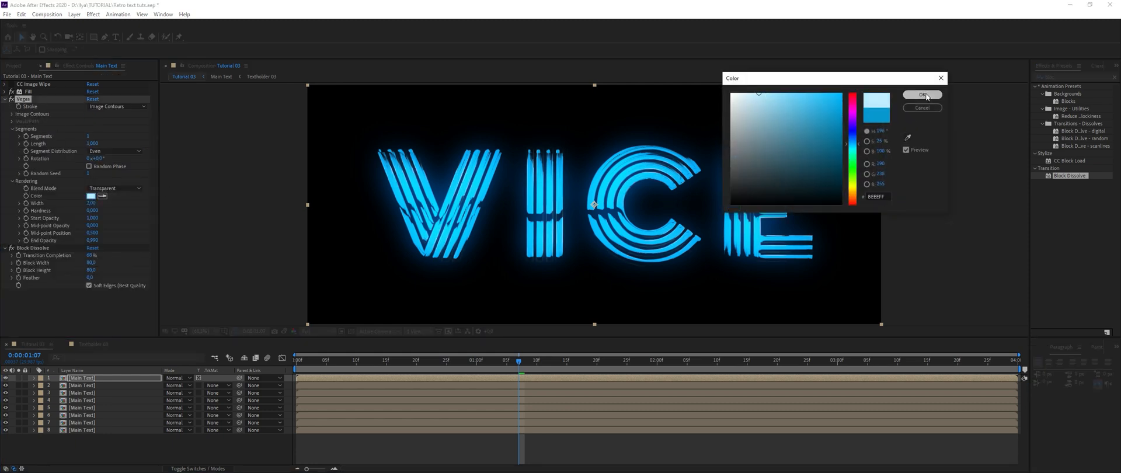
click(924, 95)
click(19, 378)
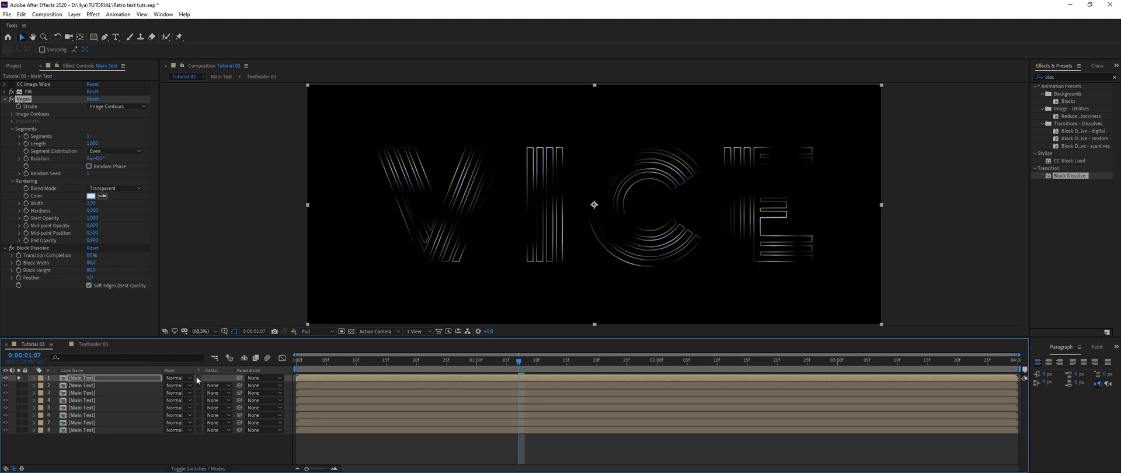
click(18, 378)
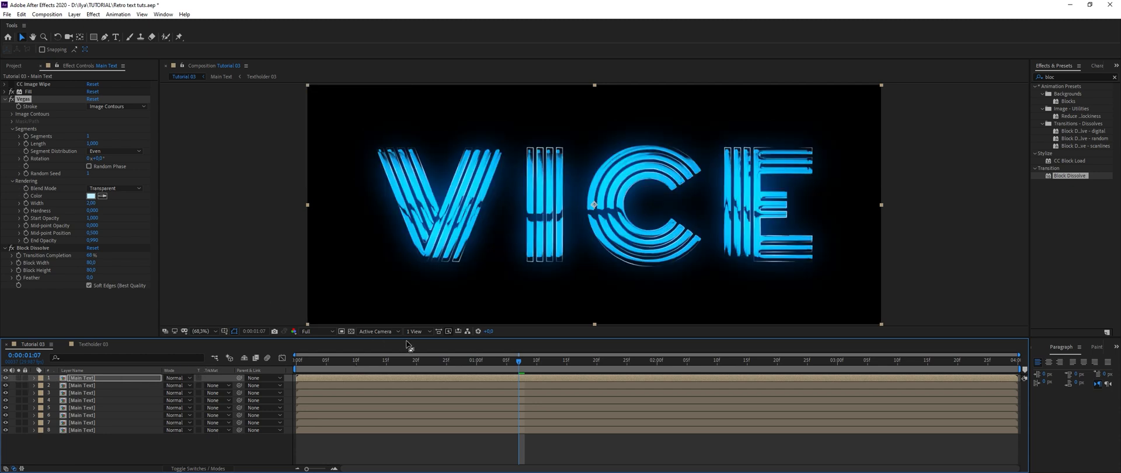
Scrub to an earlier point in the reveal, re-enable CC Image Wipe on the top outline layer and check the layer alone.
drag(465, 362, 487, 368)
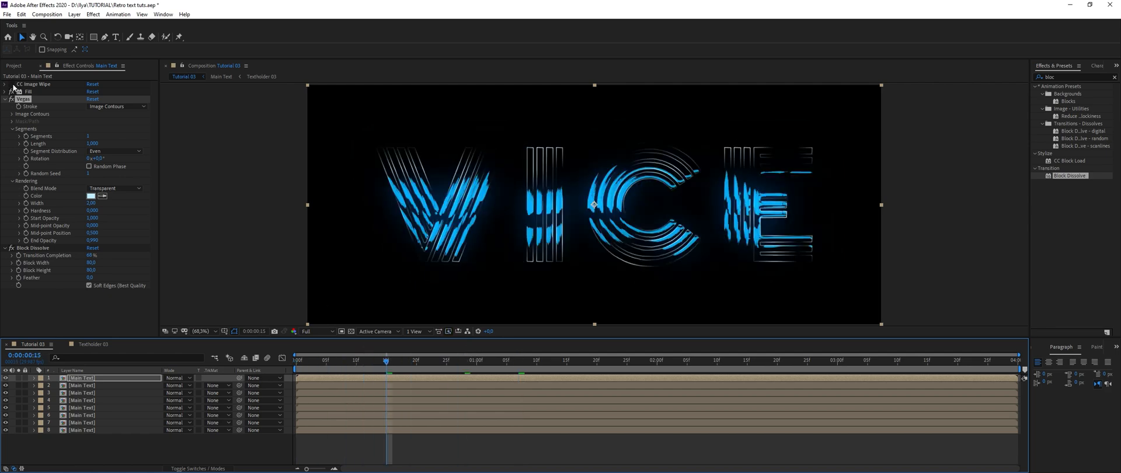
click(12, 85)
click(18, 378)
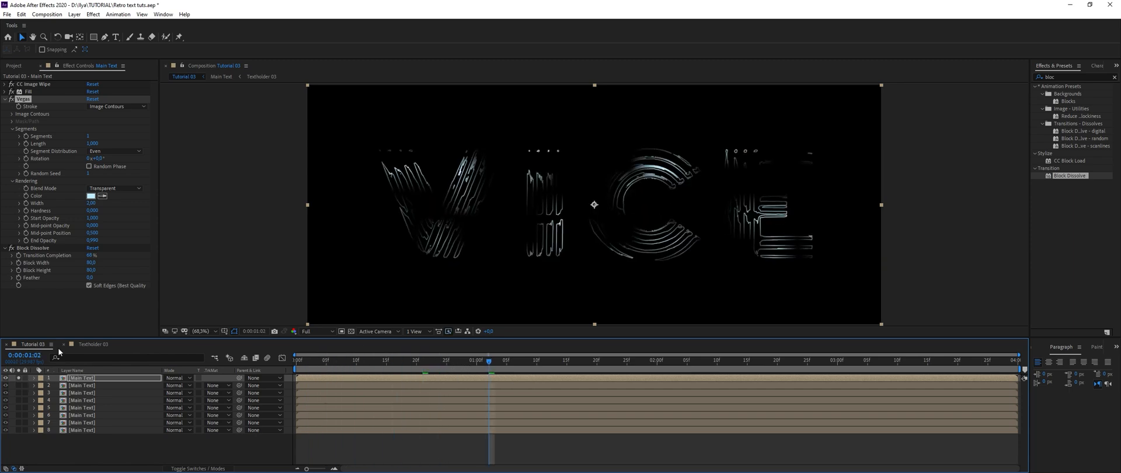
click(18, 378)
Solo the bottom chrome text layer and duplicate it.
click(19, 430)
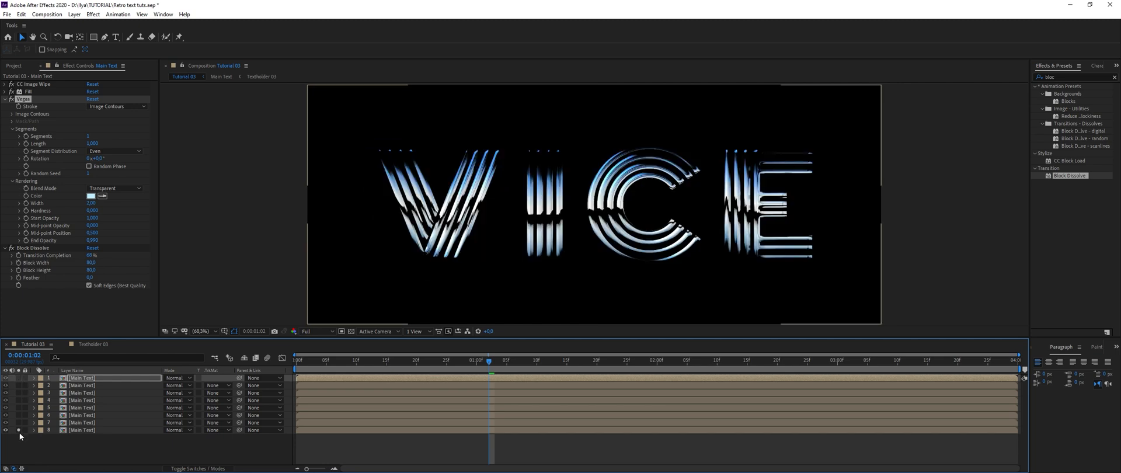
click(77, 430)
key(ctrl+d)
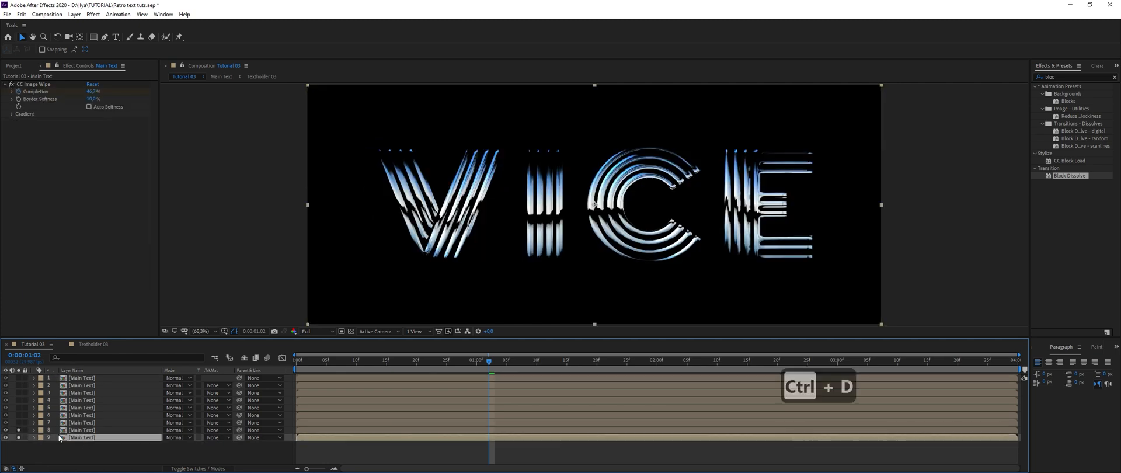
Apply CC Radial Blur to the bottom chrome layer, with type Fading Zoom and amount -25, viewing only that layer.
click(1077, 76)
text(radial)
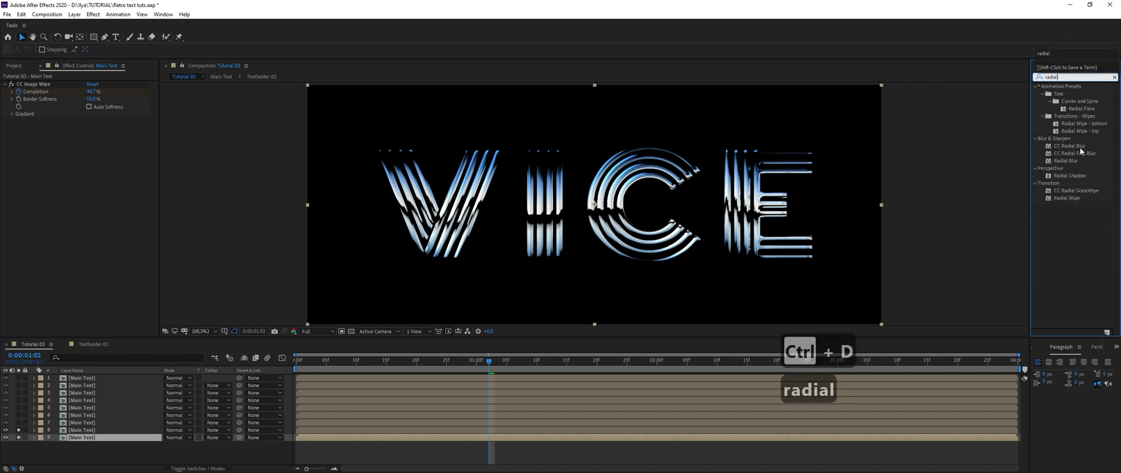
drag(1083, 147, 130, 164)
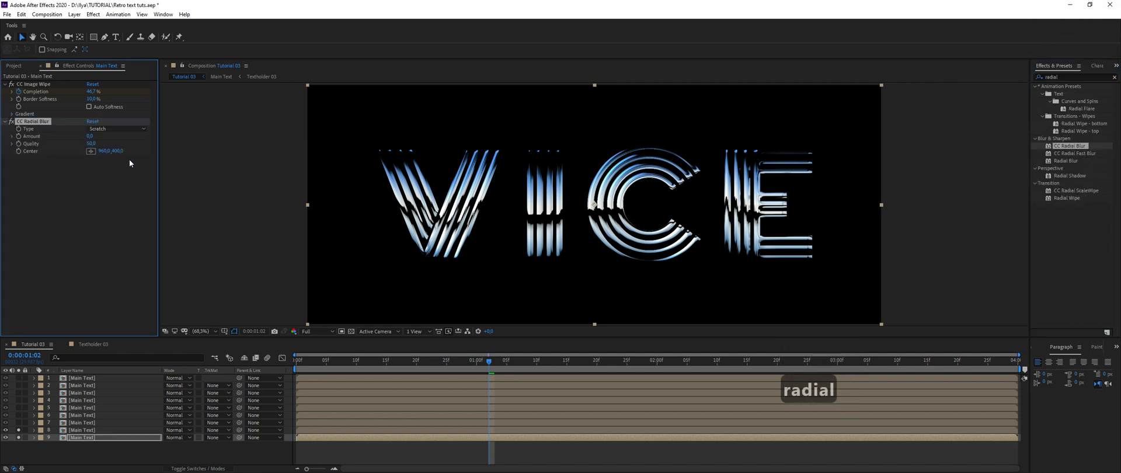
click(121, 128)
click(112, 128)
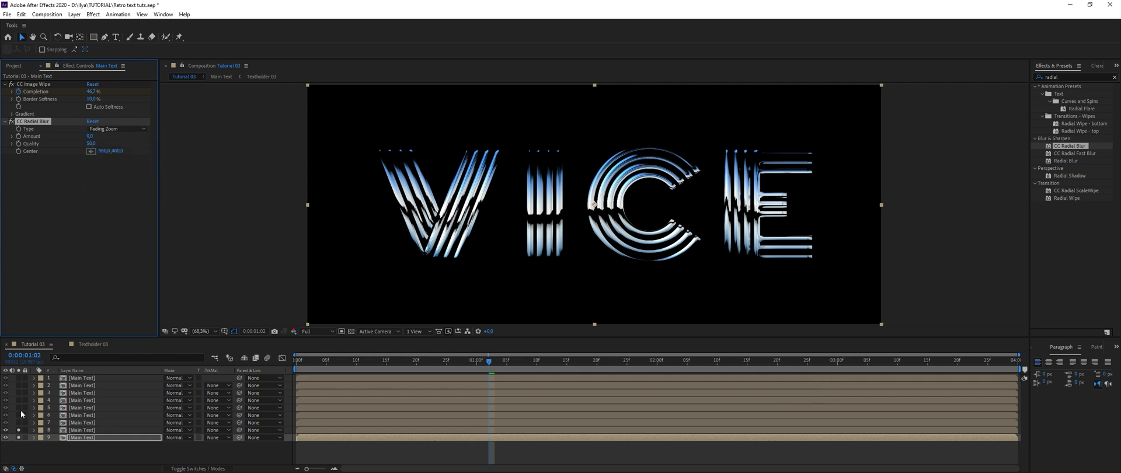
click(19, 438)
drag(90, 136, 80, 136)
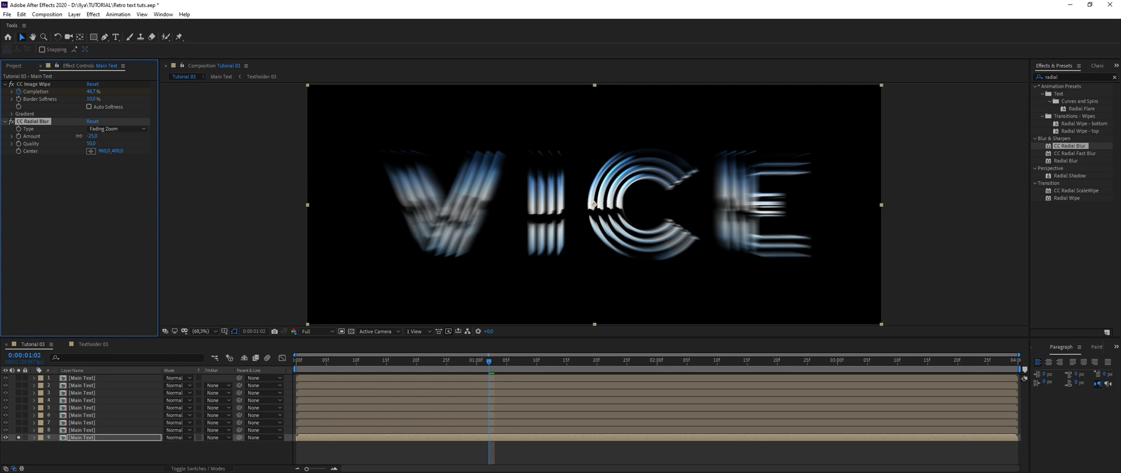
Apply Levels to the blurred bottom layer, adjusting its Alpha channel to solidify the blur and its RGB gamma to darken it.
click(1083, 75)
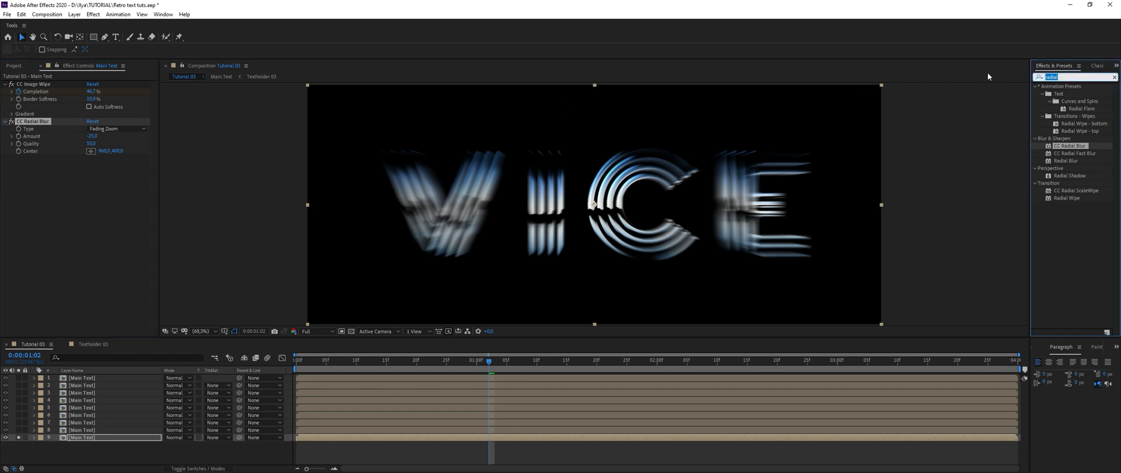
text(level)
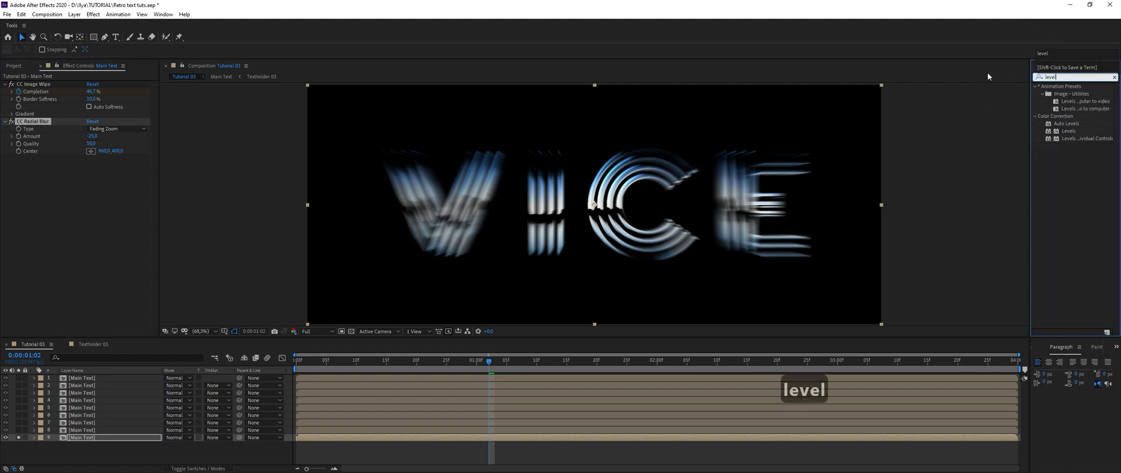
drag(1071, 133, 112, 209)
click(123, 165)
click(125, 214)
click(115, 166)
click(111, 174)
Compare the blurred layer with the chrome layer above it, then set its Levels RGB input black to about 67 and adjust the gamma.
click(19, 433)
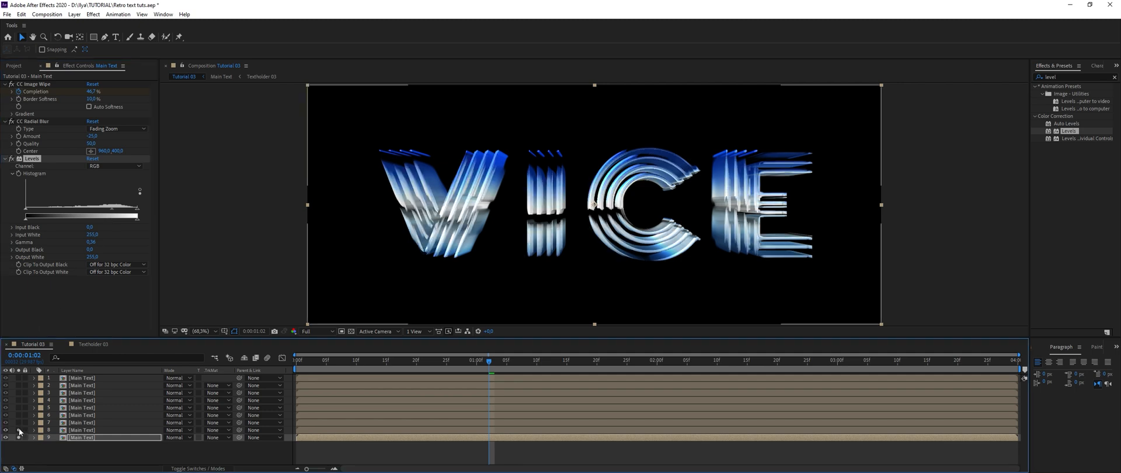
click(19, 438)
click(77, 438)
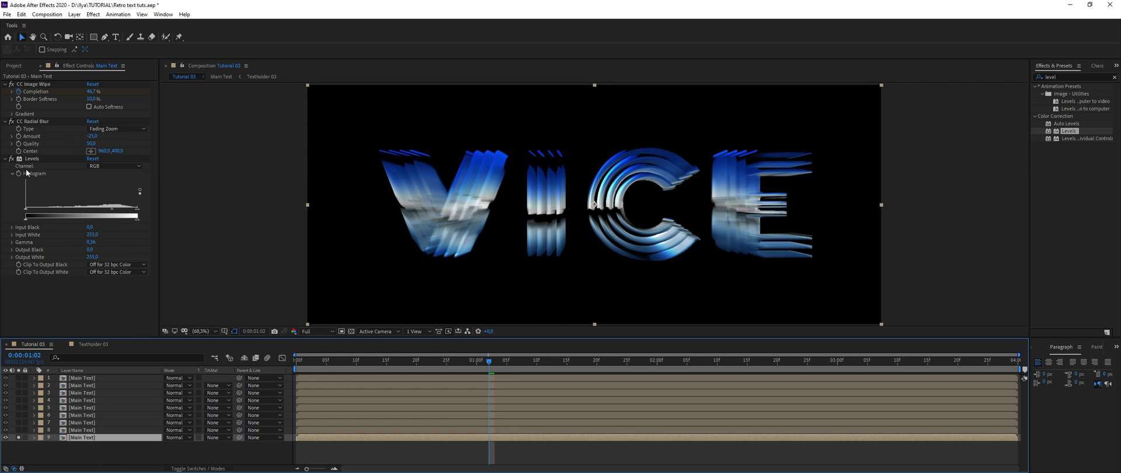
click(5, 84)
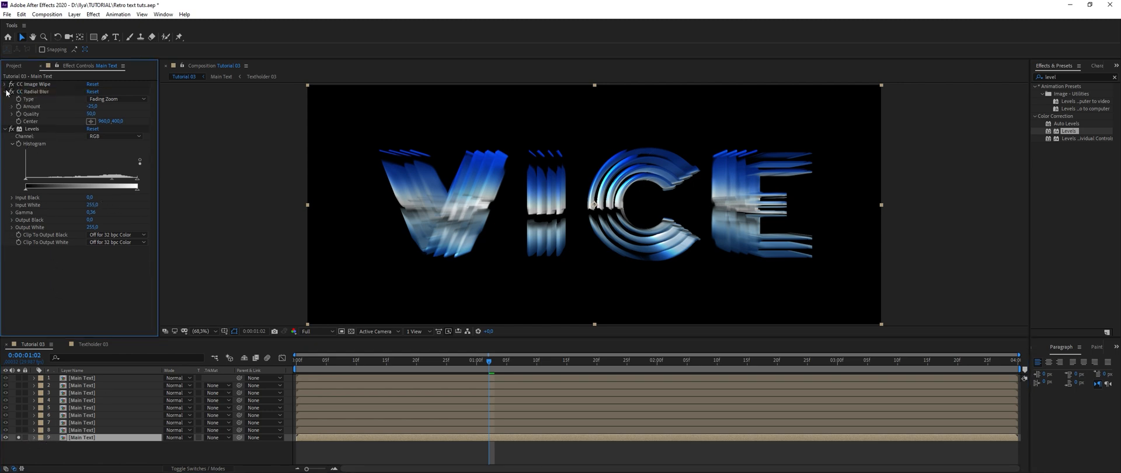
drag(86, 182, 139, 180)
drag(25, 181, 55, 181)
Duplicate the blurred bottom layer and reset the Levels effect on the upper copy.
click(82, 438)
key(ctrl+d)
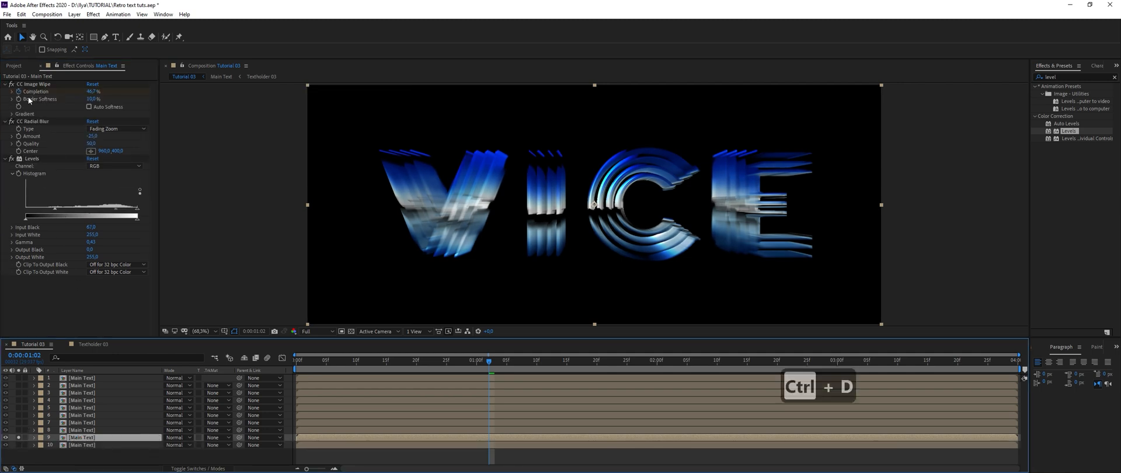
click(6, 121)
click(6, 130)
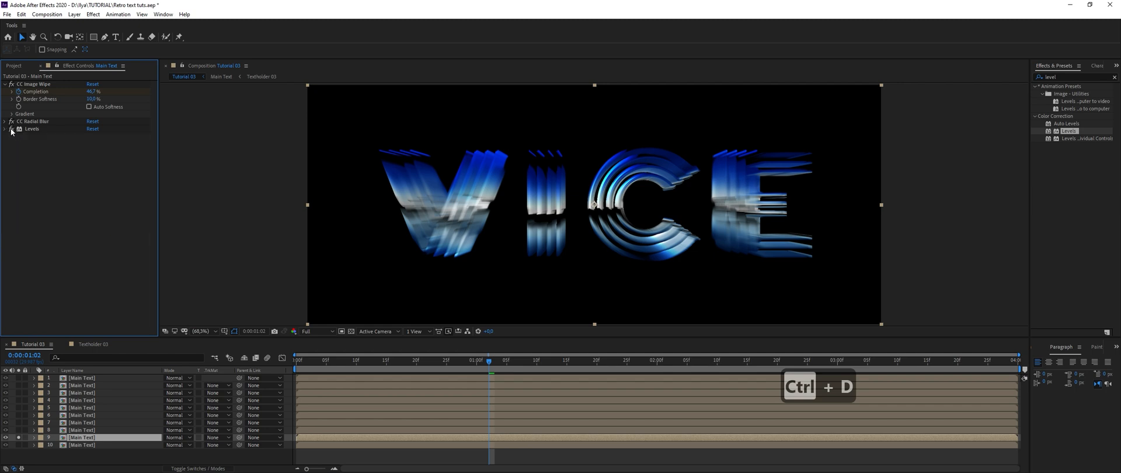
click(95, 132)
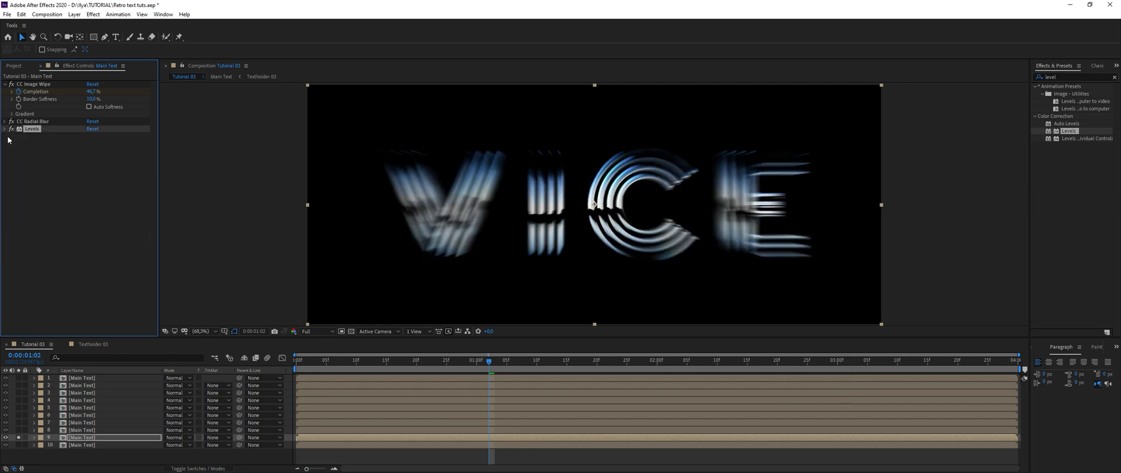
Switch the copy's Levels to the Alpha channel and lower the alpha input white to nearly 0.
click(5, 129)
click(109, 136)
click(99, 186)
drag(138, 178, 29, 183)
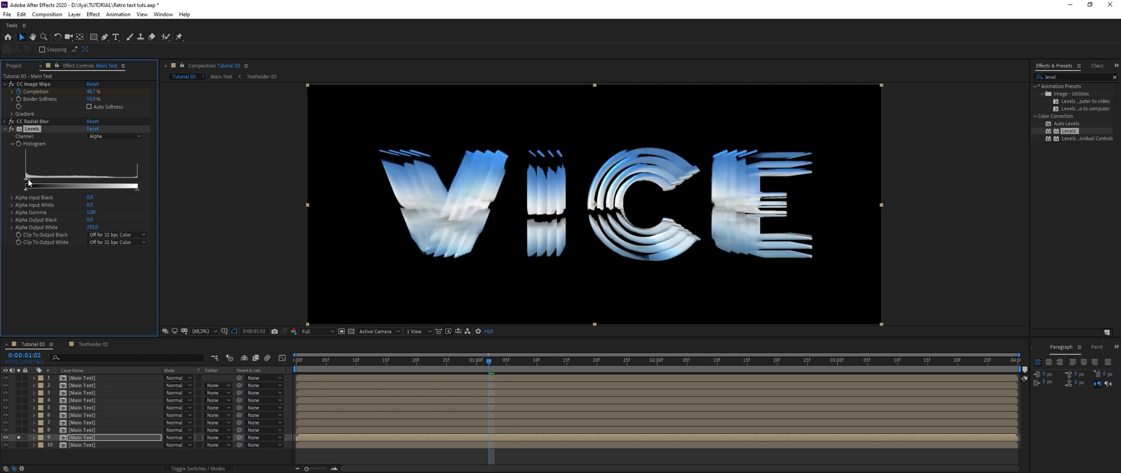
Apply a Fill effect to the upper blurred copy and set its color to white.
double_click(1084, 76)
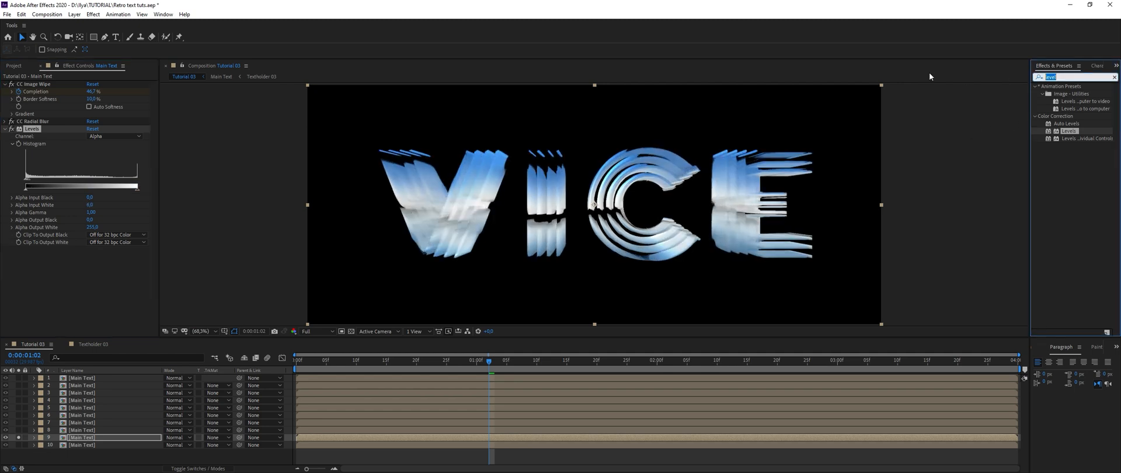
text(fill)
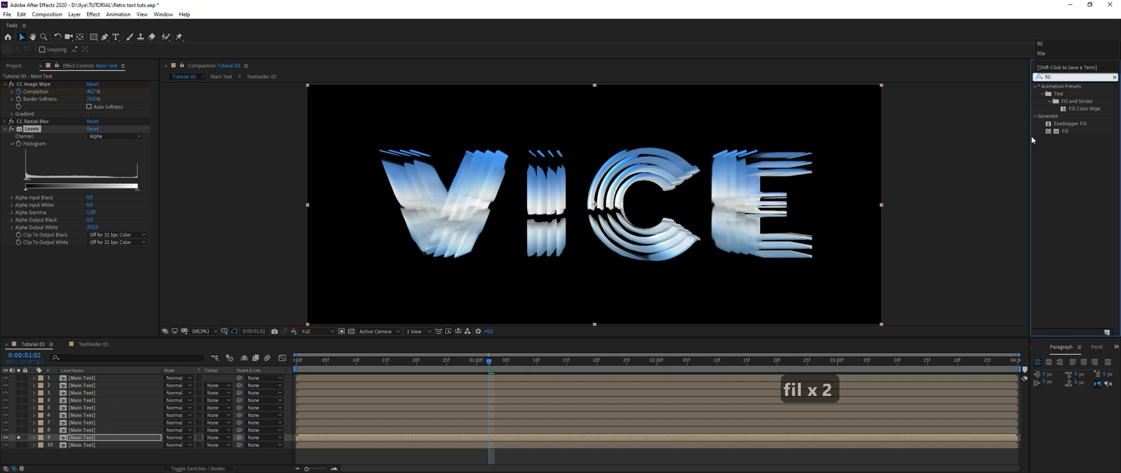
drag(1066, 131, 759, 166)
click(92, 272)
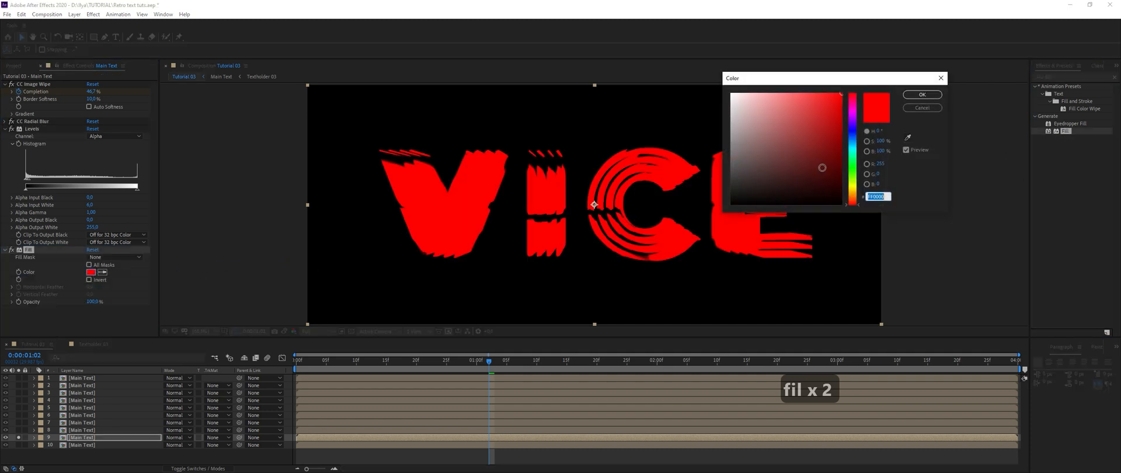
click(732, 94)
click(920, 96)
Apply Vegas to the white-filled copy with Transparent blend mode, a white color and 1 segment.
text(veg)
drag(1063, 94, 41, 312)
click(112, 279)
click(114, 289)
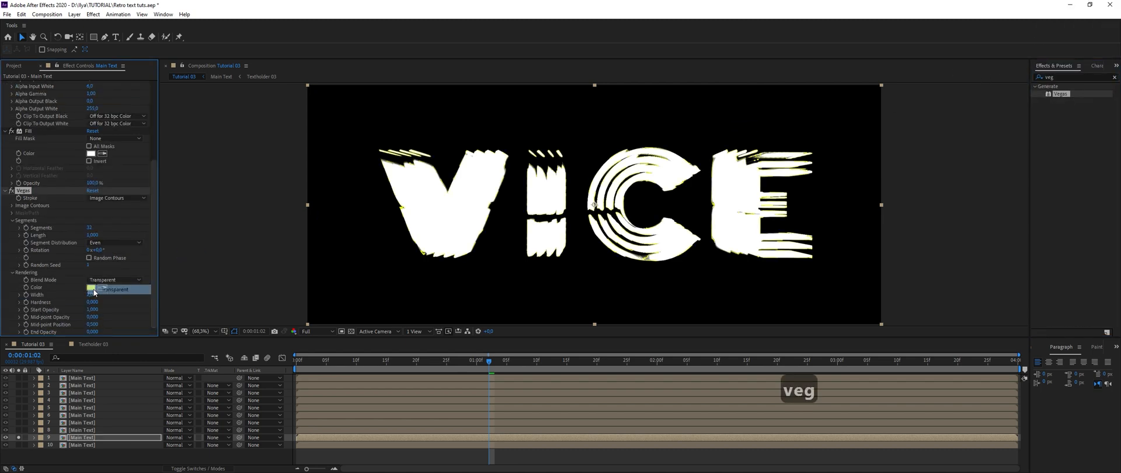
click(91, 287)
click(922, 108)
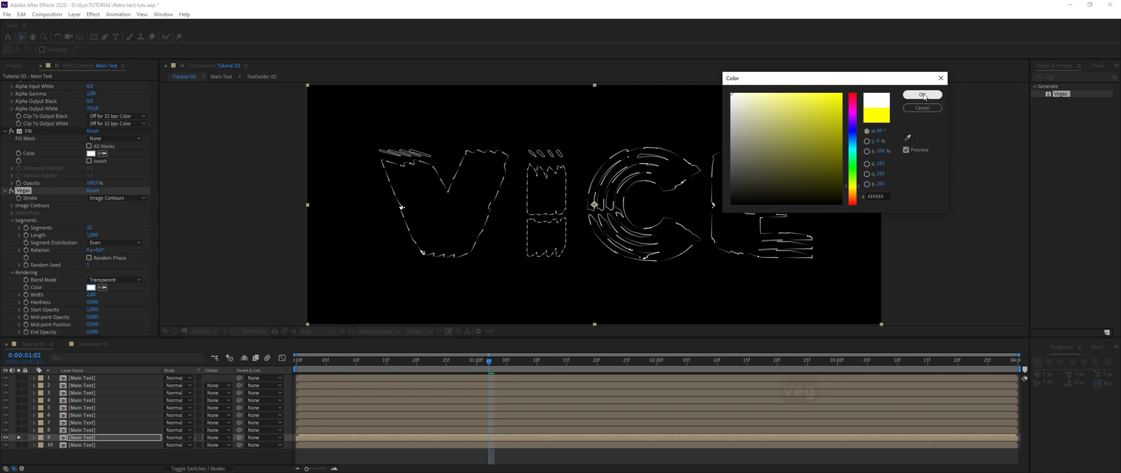
drag(22, 227, 18, 228)
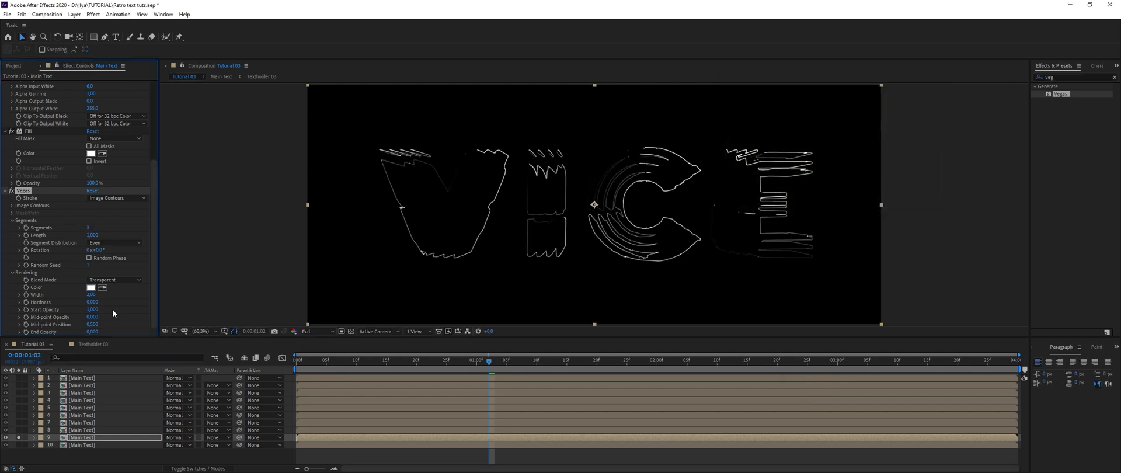
Set the Vegas End Opacity to 1 and its Width to 1 on the white-filled copy.
drag(92, 332, 146, 332)
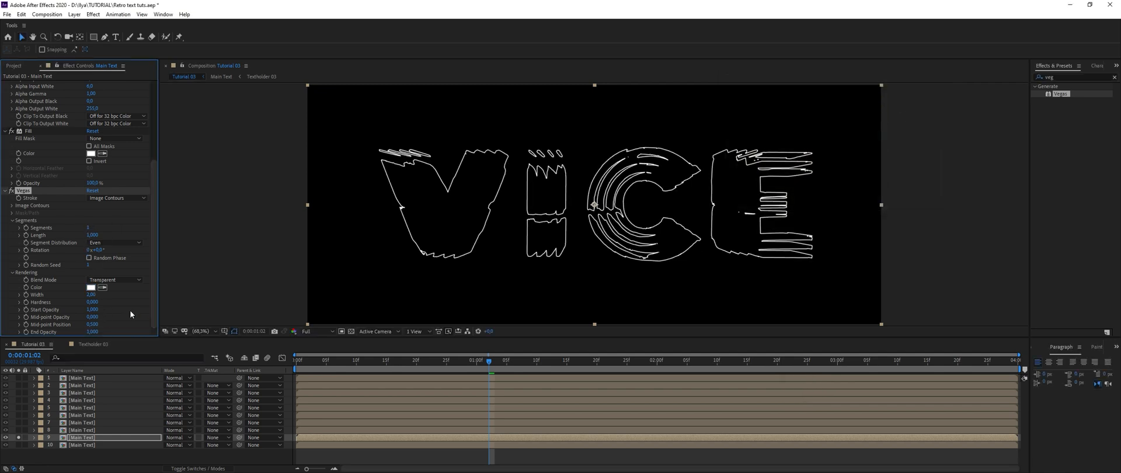
click(91, 295)
text(1)
click(110, 303)
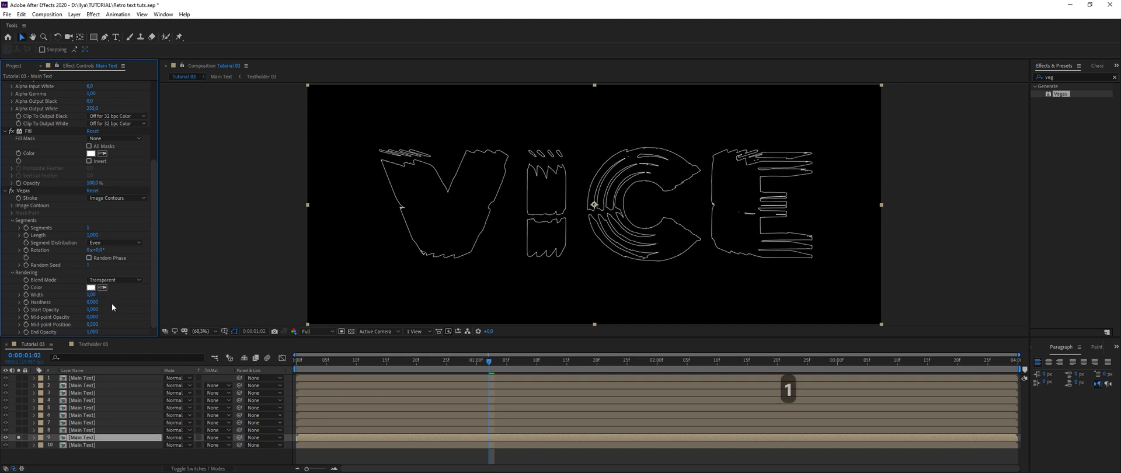
Check the outline together with its neighbouring layers, restore all layers, and preview the animation from the start.
click(18, 438)
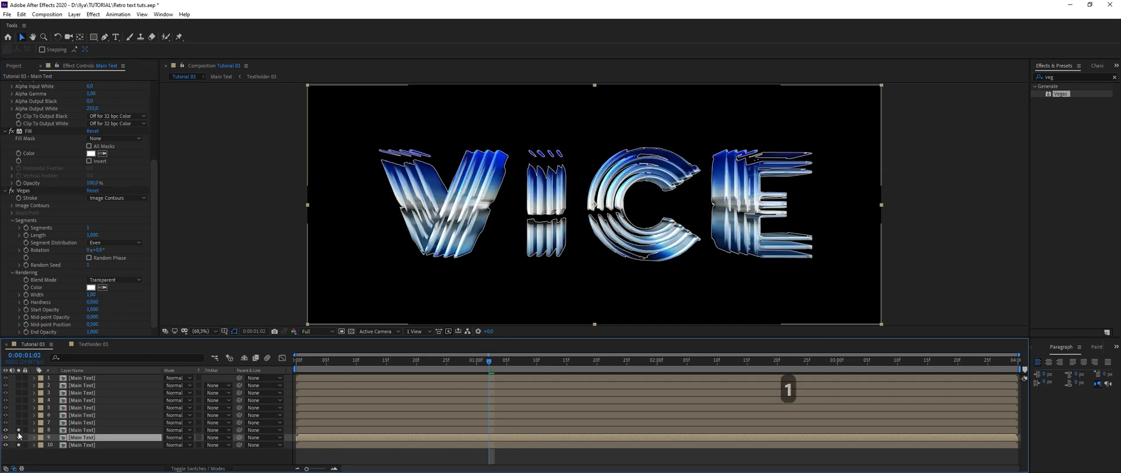
drag(461, 365, 334, 366)
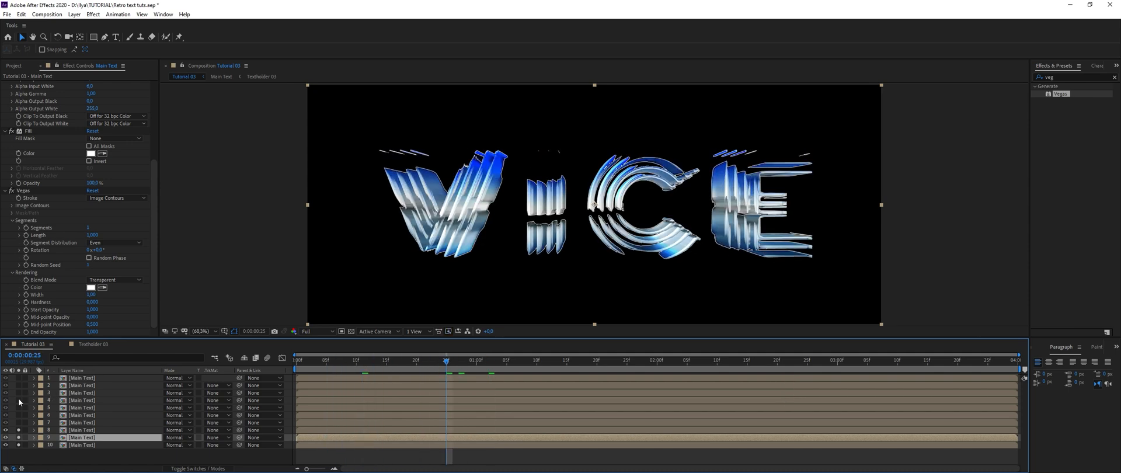
drag(501, 356, 268, 369)
key(space)
click(315, 459)
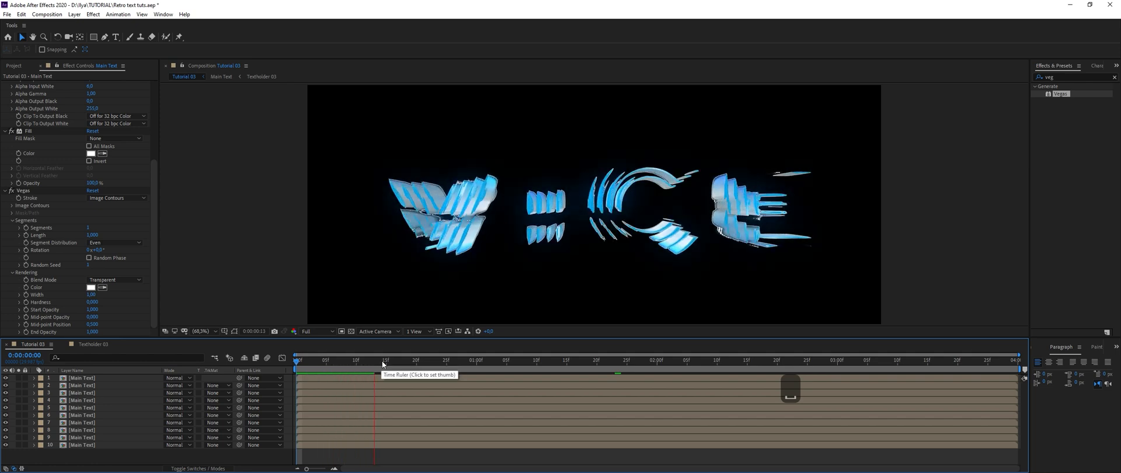
Reveal the CC Image Wipe Completion keyframes of all ten Main Text layers and apply Easy Ease to them.
key(grave)
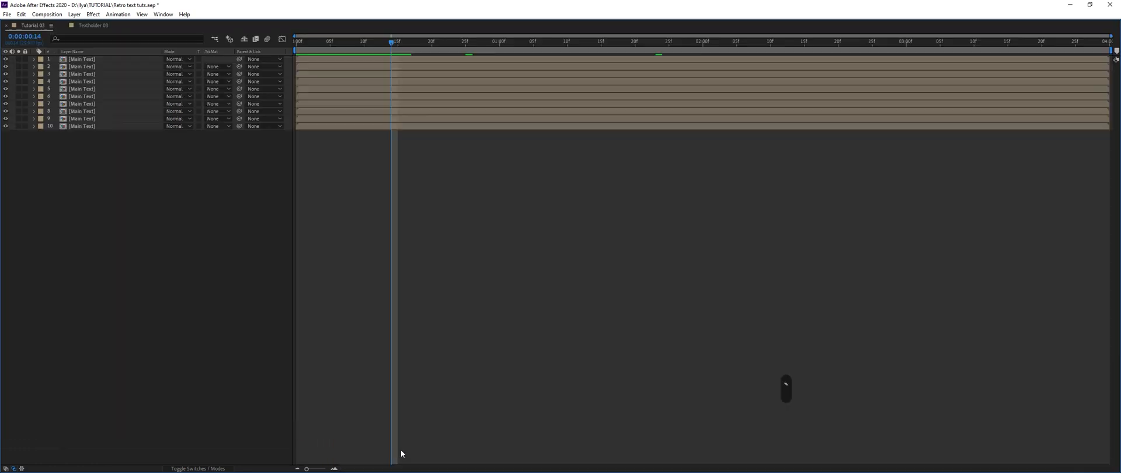
key(e)
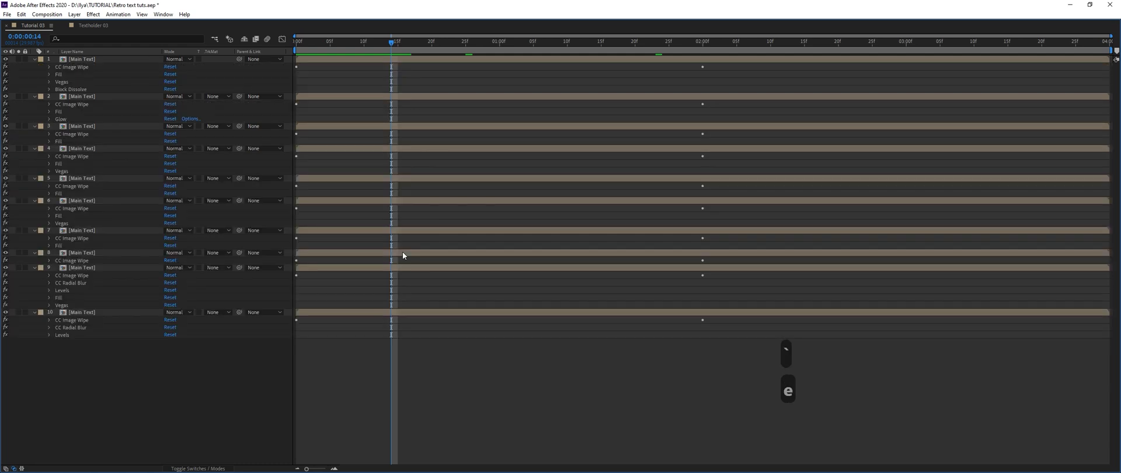
key(u)
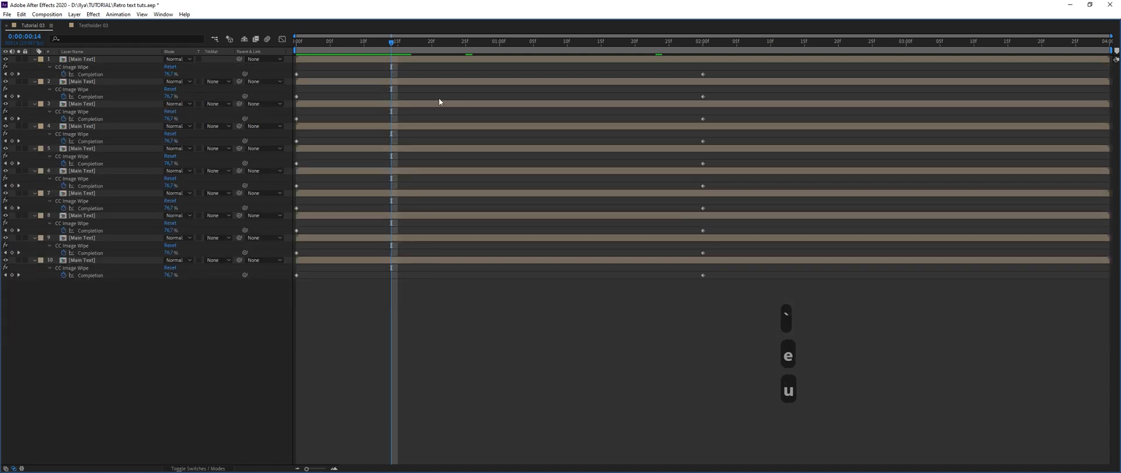
drag(711, 65, 293, 299)
key(F8)
key(F9)
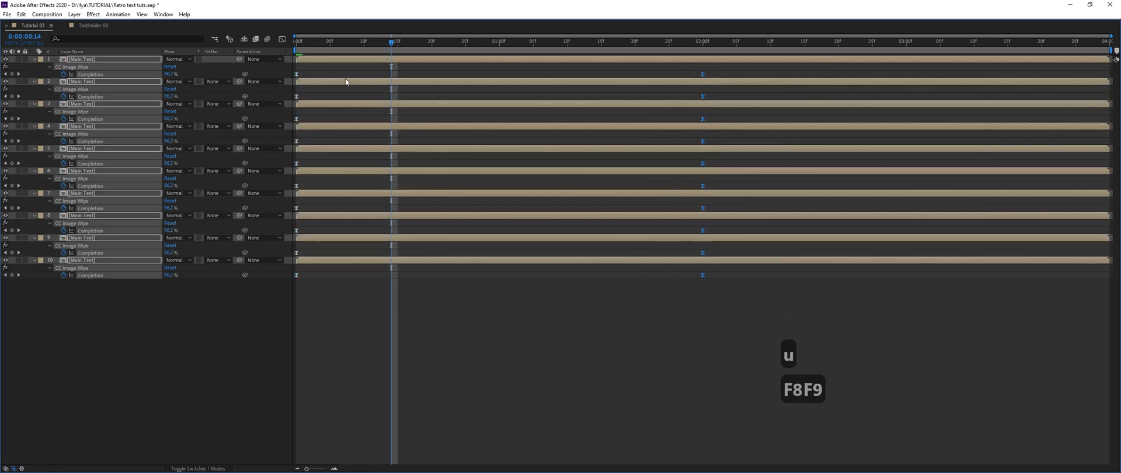
Stagger the Completion keyframes upward from the bottom layer, delaying each layer one frame more than the one below, and collapse the layers.
click(283, 39)
click(282, 38)
drag(720, 67, 317, 208)
drag(313, 166, 729, 186)
drag(745, 156, 329, 168)
drag(730, 70, 353, 97)
drag(341, 62, 763, 73)
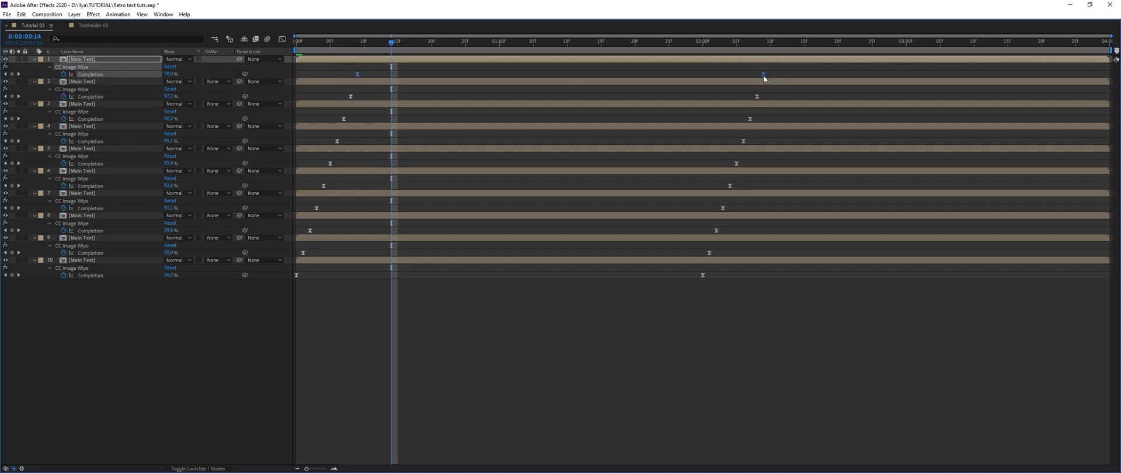
key(ctrl+a)
click(35, 59)
key(grave)
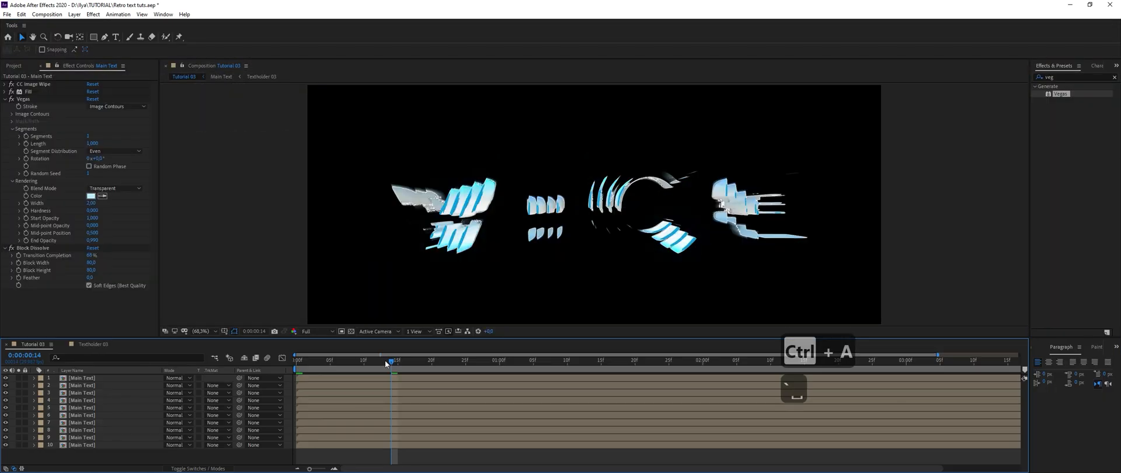
Preview the staggered reveal with and without the bottom layer visible.
key(space)
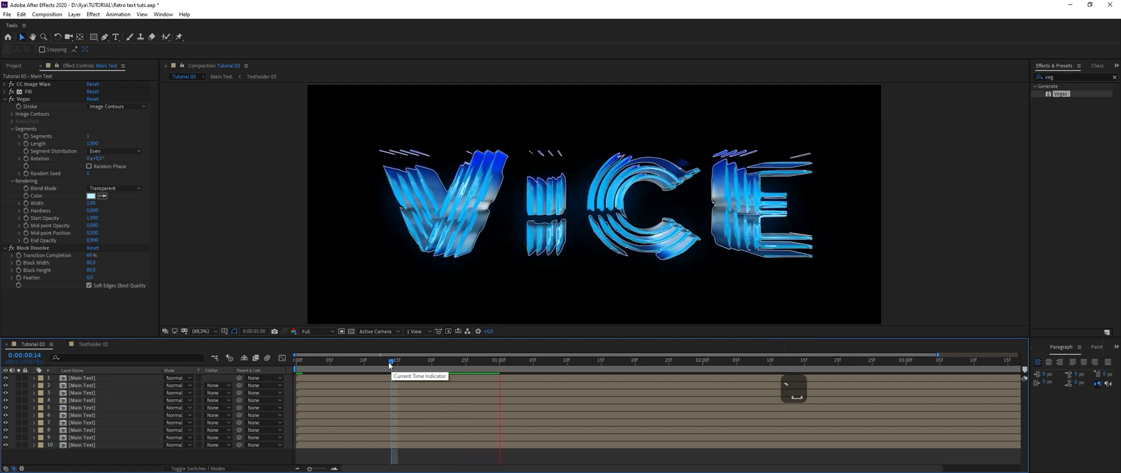
key(space)
drag(388, 362, 383, 362)
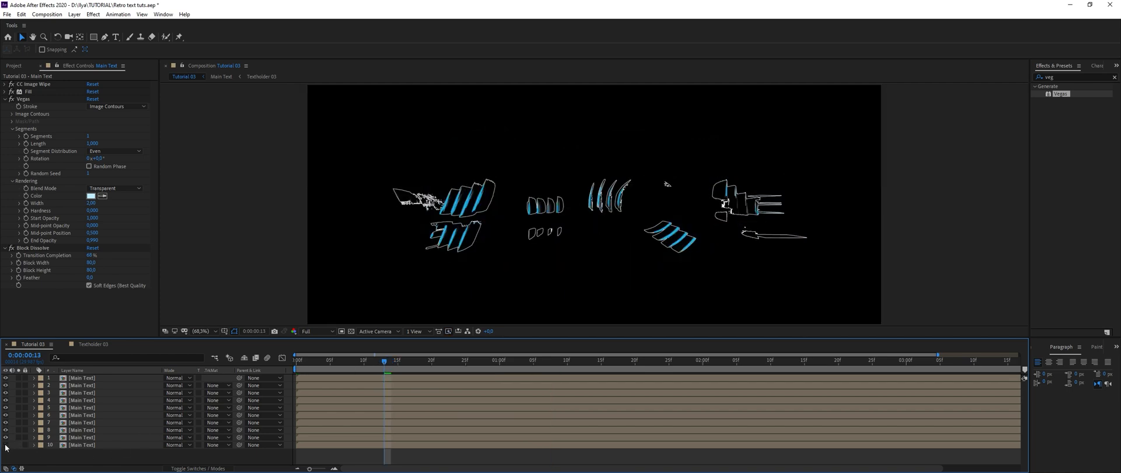
key(space)
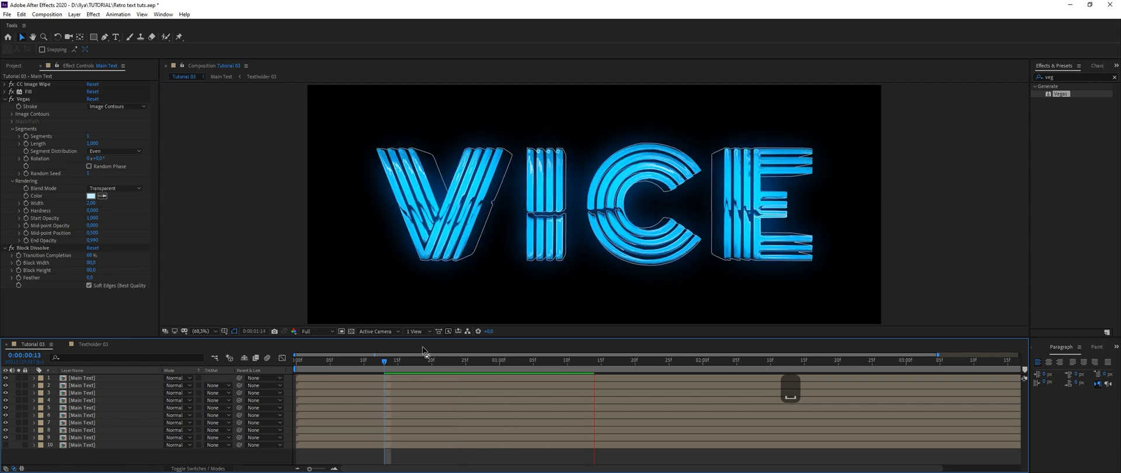
key(space)
Find Color Balance (HLS) and apply it to the bottom Main Text layer after Levels.
click(364, 362)
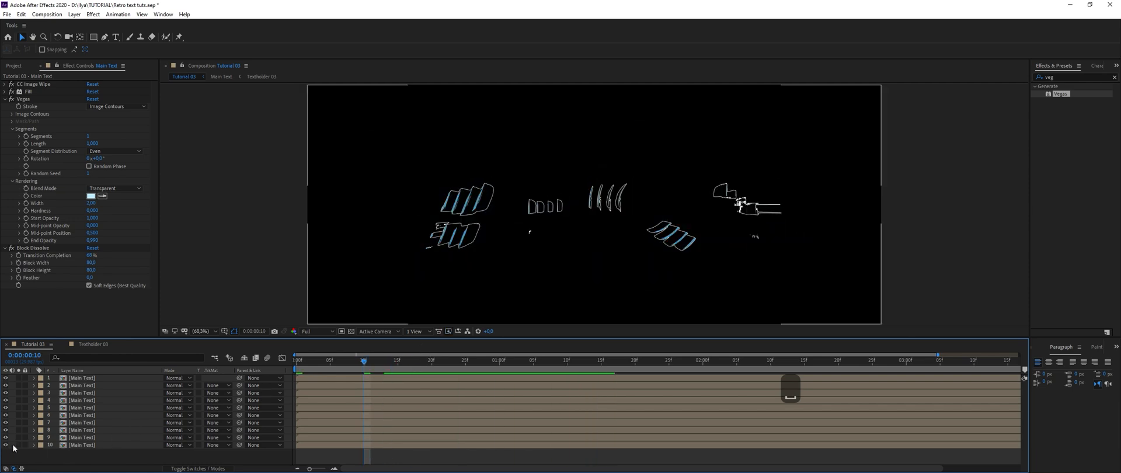
click(81, 445)
click(1075, 77)
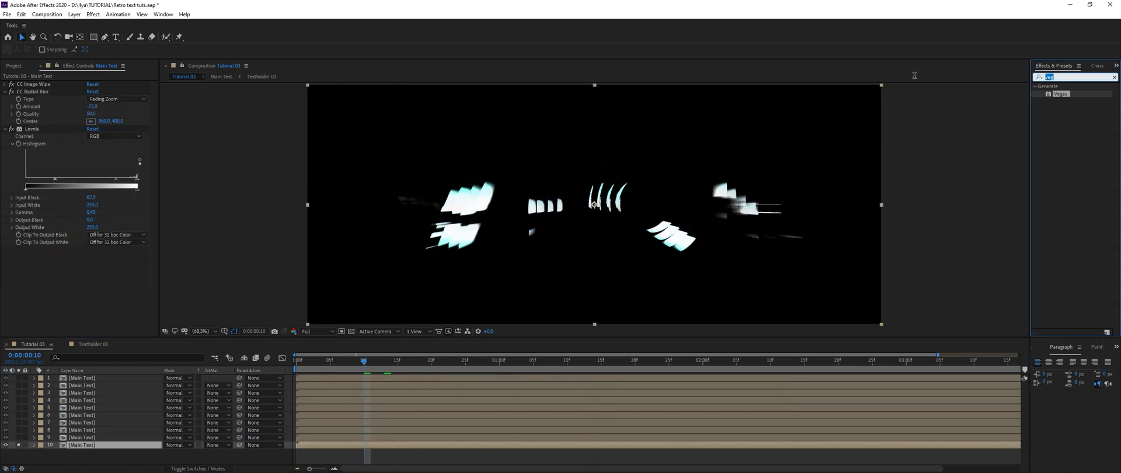
text(c)
key(BackSpace)
key(BackSpace)
text(hl)
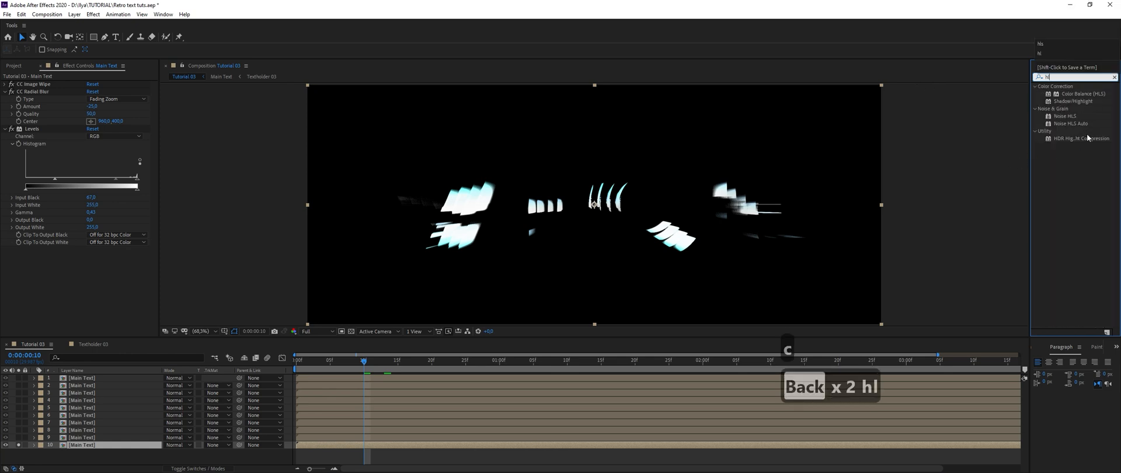
drag(1070, 78, 995, 76)
drag(1090, 98, 62, 283)
Lower the bottom layer's Color Balance Lightness to about -98 with all layers shown and preview the animation from the start.
click(18, 445)
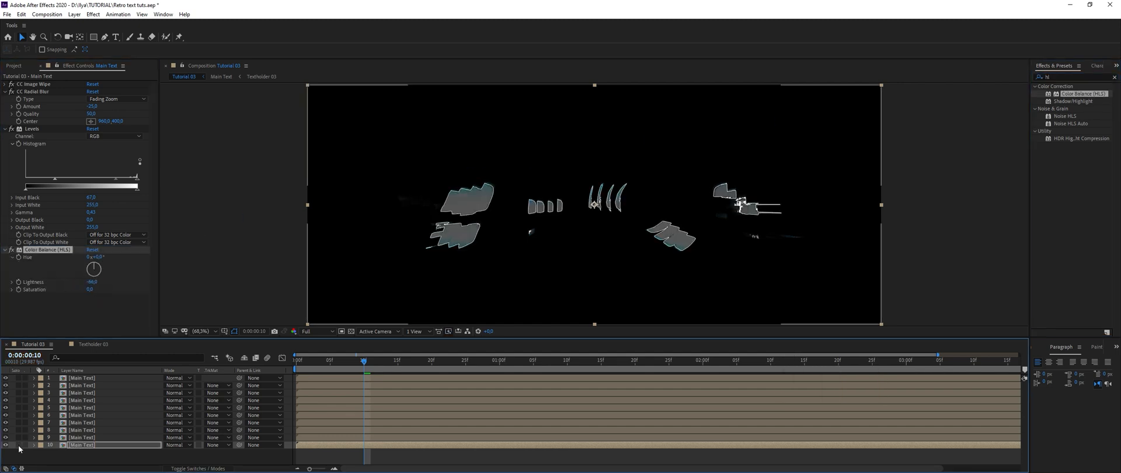
drag(92, 285, 80, 283)
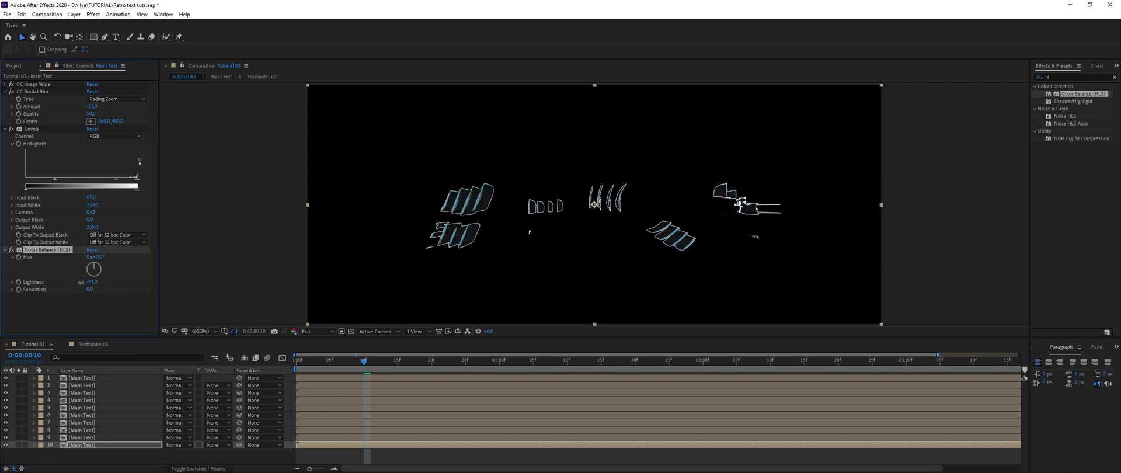
key(space)
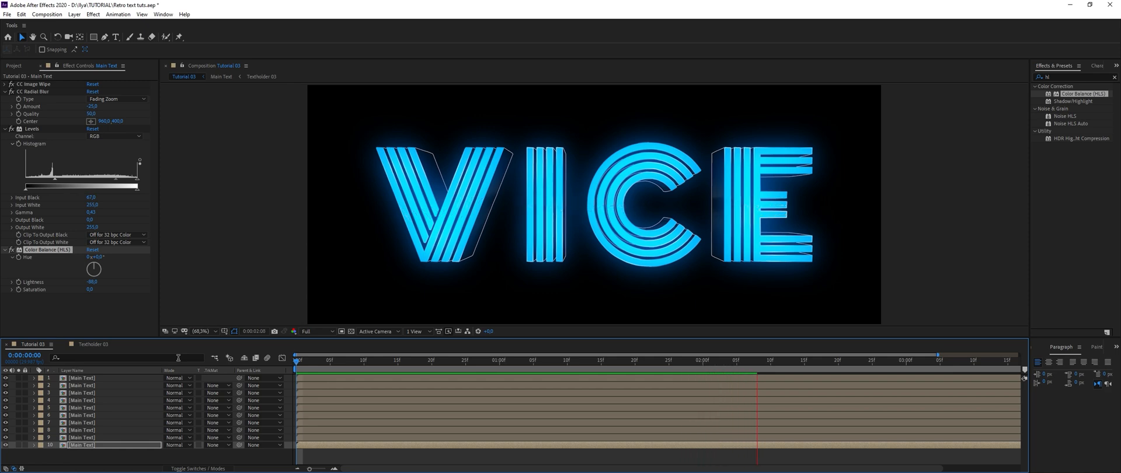
key(KP_0)
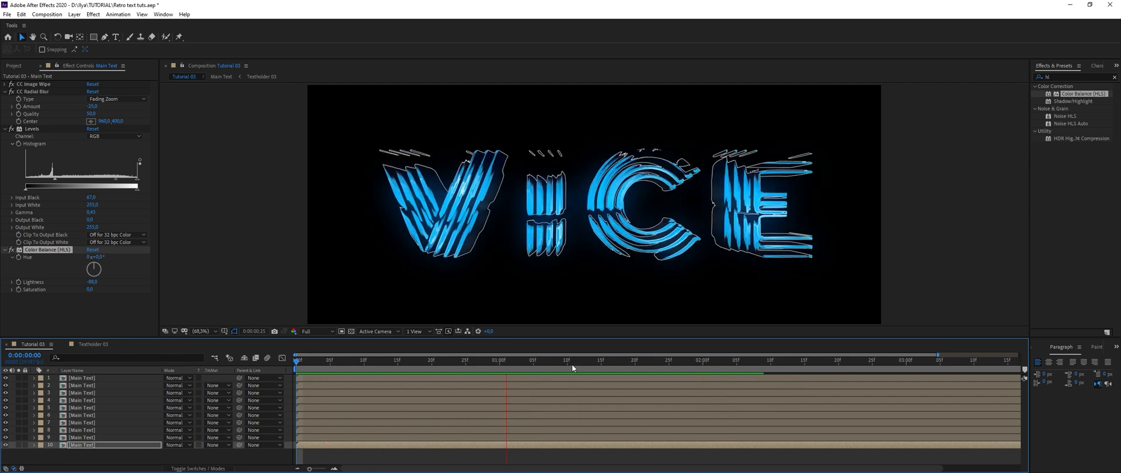
Solo the second layer from the top, the glowing blue fill, and collapse its effects.
click(18, 378)
click(19, 386)
click(84, 387)
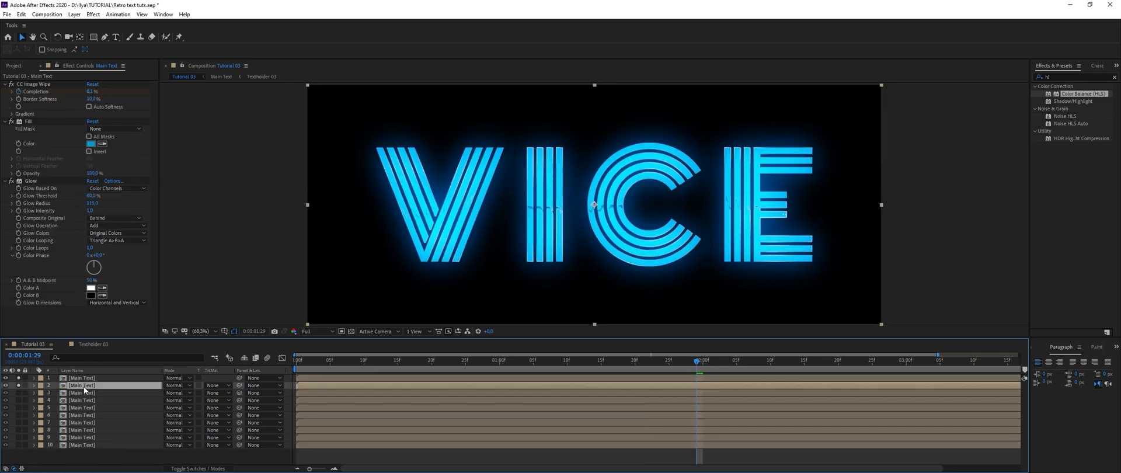
key(ctrl+a)
click(6, 84)
click(5, 92)
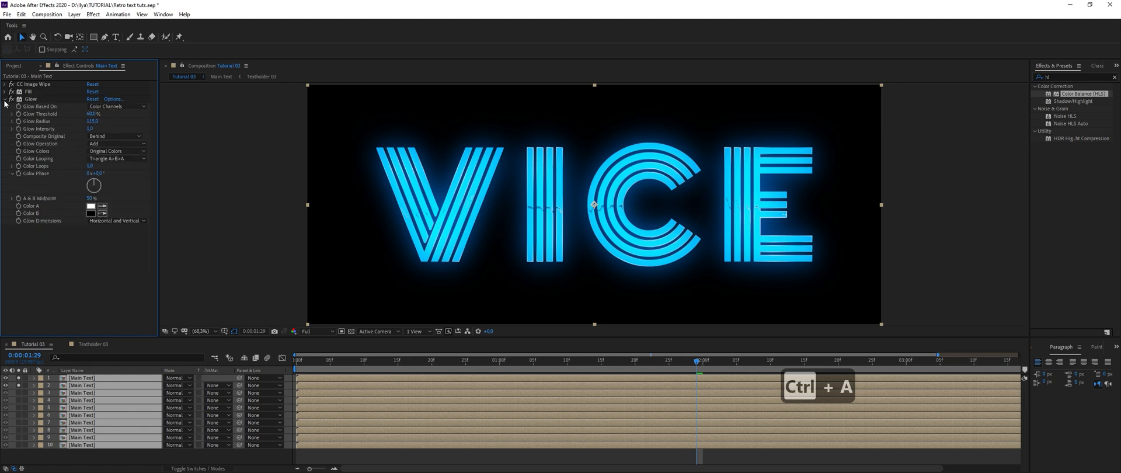
click(5, 99)
click(18, 378)
click(82, 386)
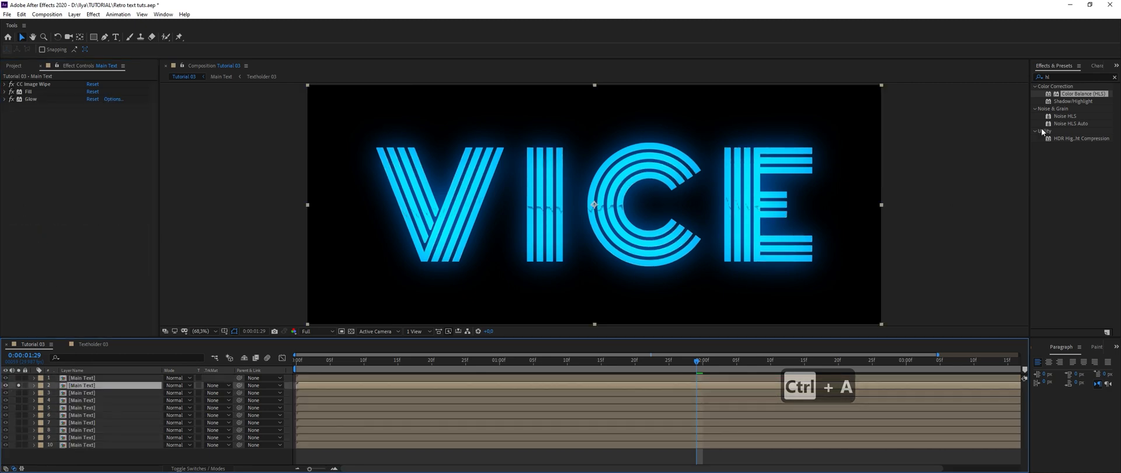
Apply CC Light Sweep to the blue glow layer, ordered above Glow, with its center moved above the V.
click(1083, 76)
text(lighgt)
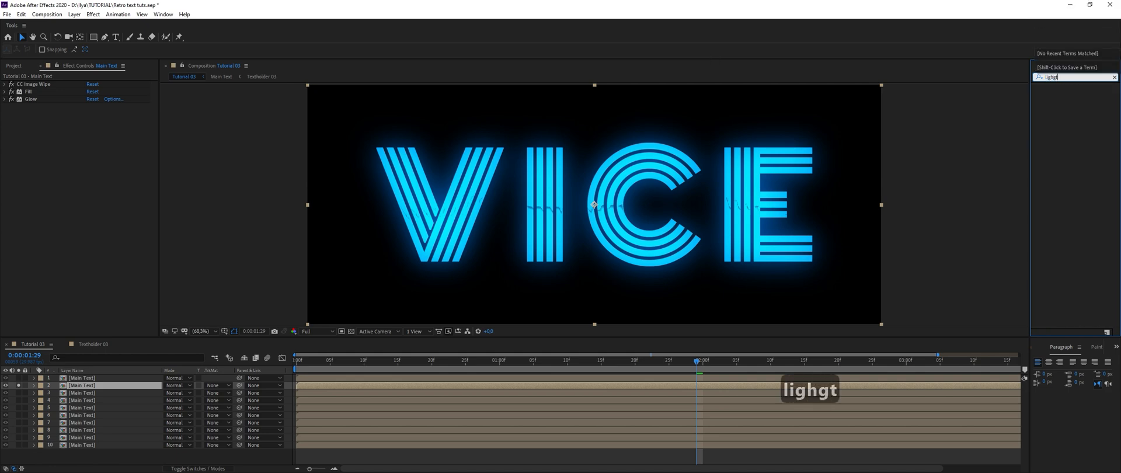
key(BackSpace)
key(BackSpace)
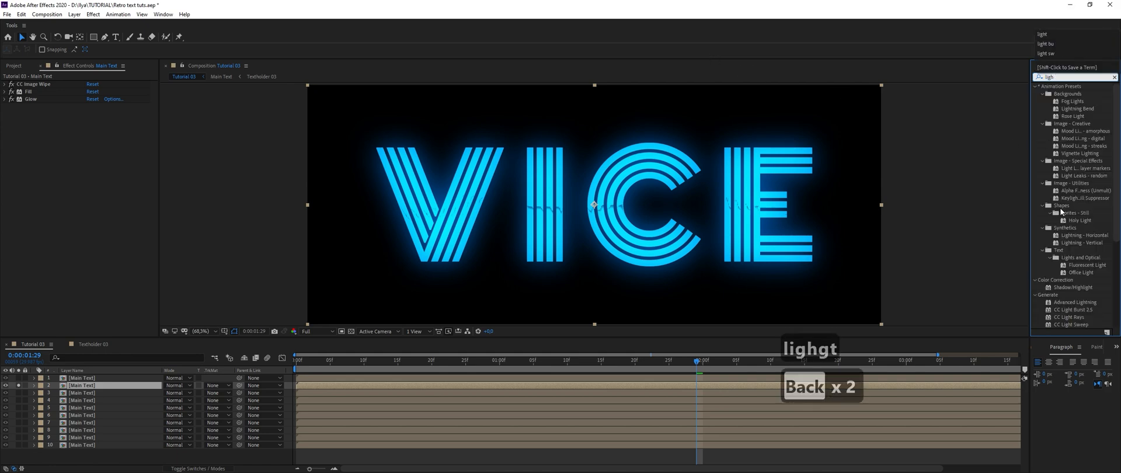
text(t)
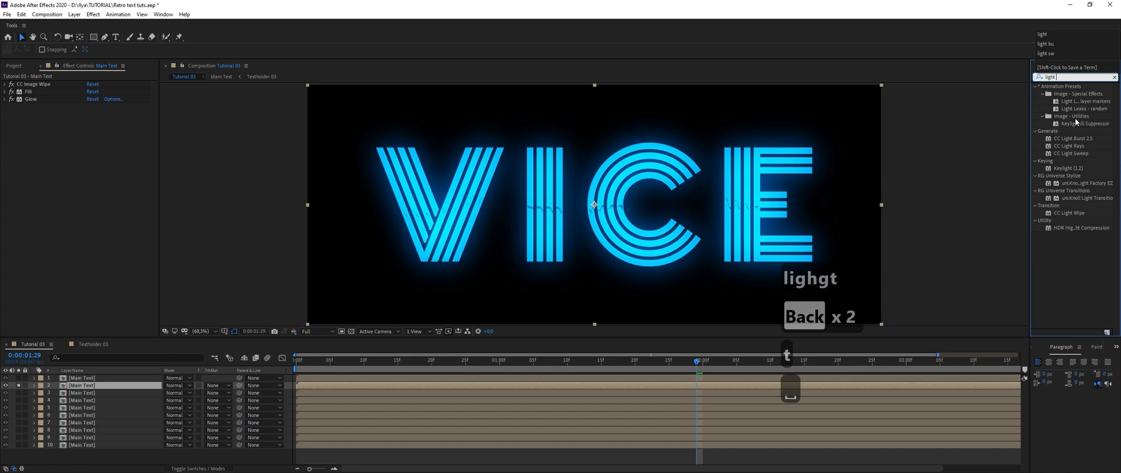
drag(1082, 155, 93, 182)
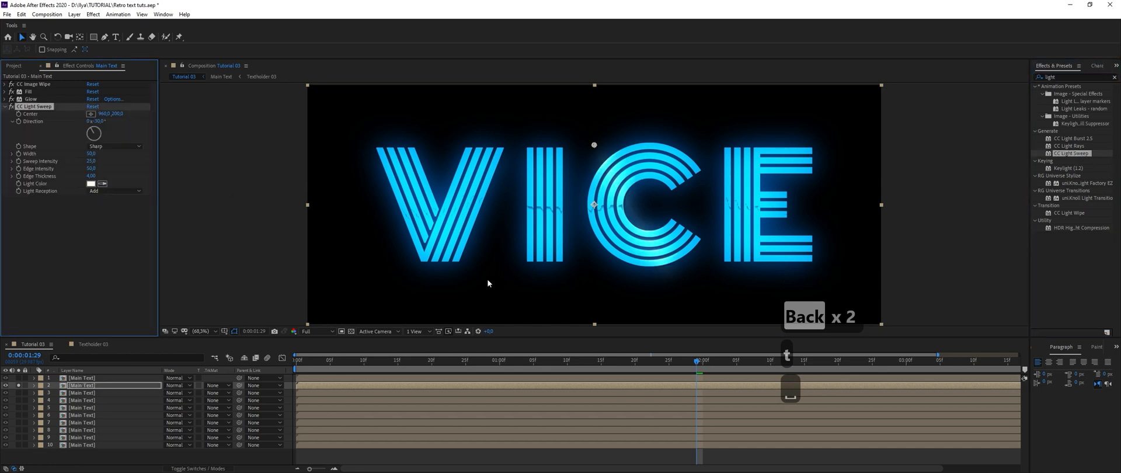
drag(594, 146, 419, 119)
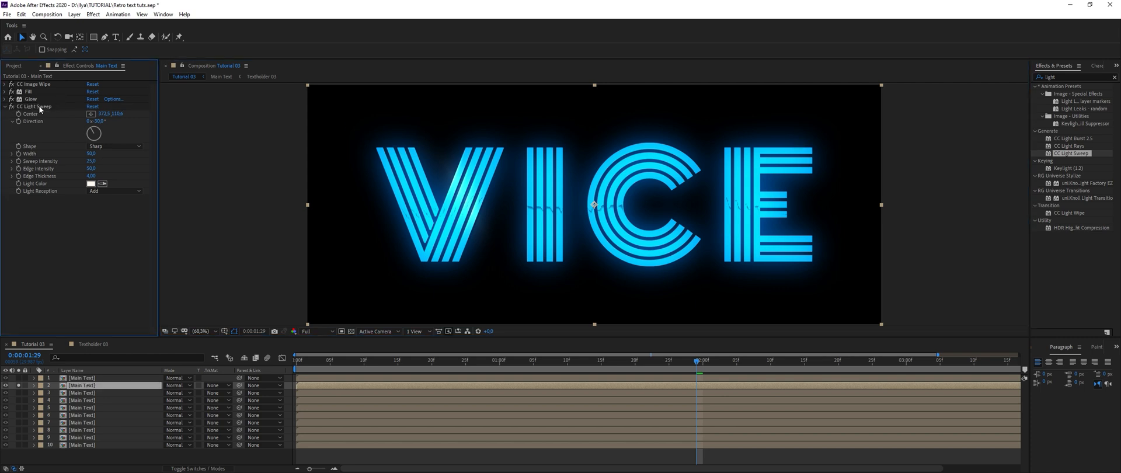
drag(36, 108, 35, 97)
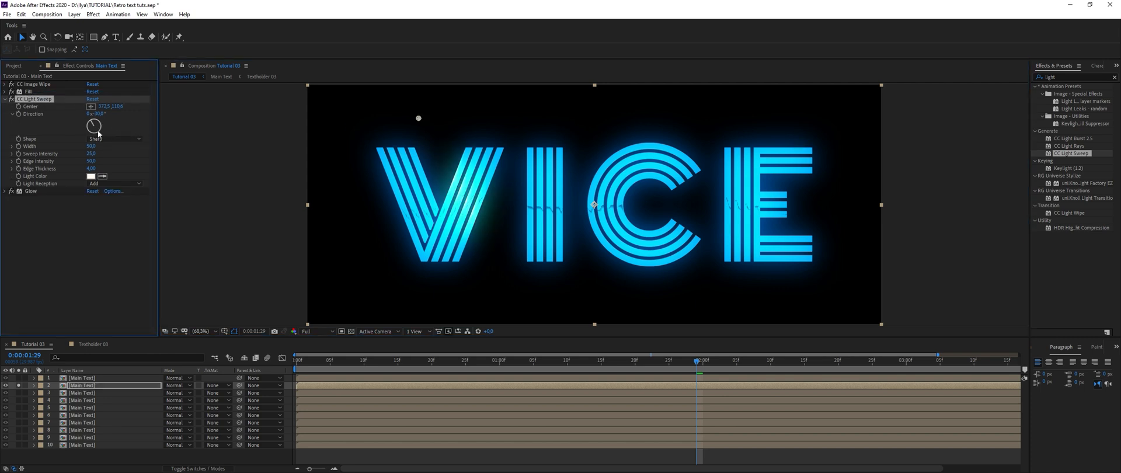
Widen the light sweep so it covers the V and I, and set its light color to light blue.
drag(97, 146, 127, 144)
mouse_move(418, 118)
mouse_down()
mouse_move(311, 113)
mouse_move(551, 106)
mouse_move(363, 112)
mouse_move(416, 112)
mouse_up()
click(91, 177)
drag(817, 104, 862, 141)
click(809, 94)
mouse_move(809, 94)
mouse_down()
mouse_move(768, 85)
mouse_move(778, 84)
mouse_up()
click(922, 95)
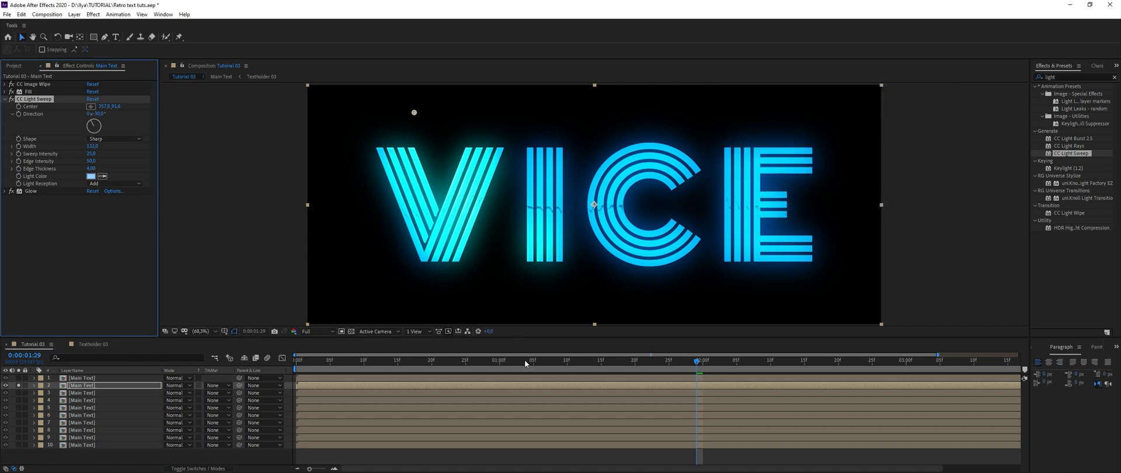
Keyframe the light sweep's Center from beyond the frame's left edge at 0:00 to the right of the E at 3:00, and unsolo the layer.
key(space)
drag(411, 116, 293, 97)
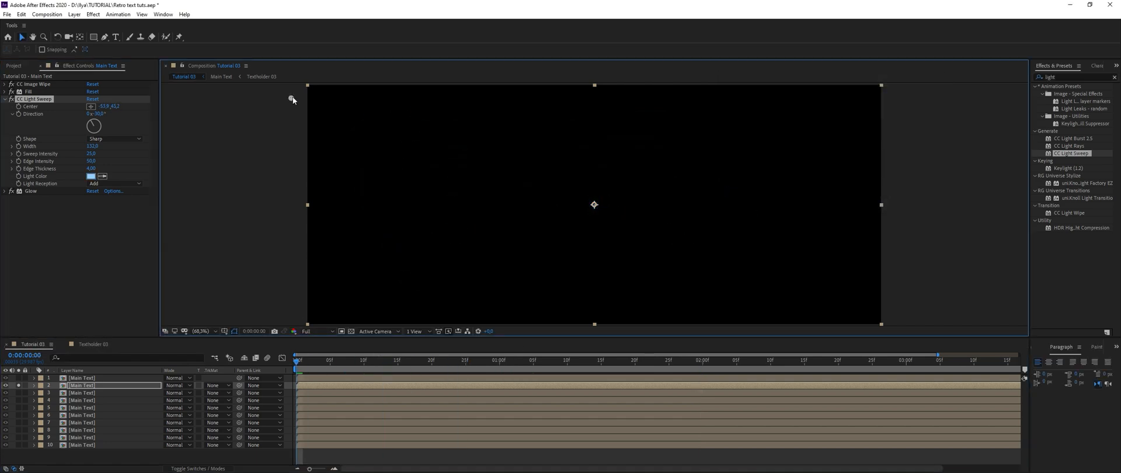
click(20, 106)
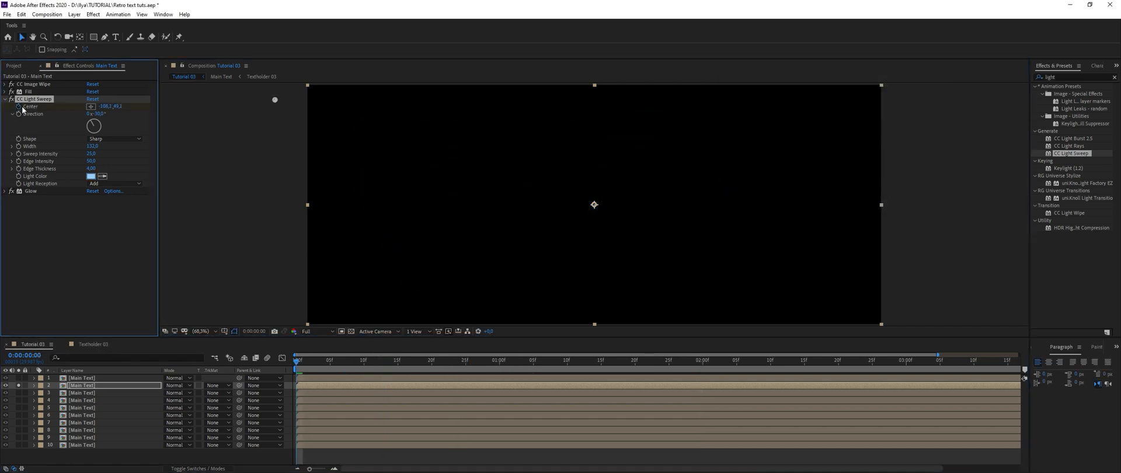
drag(312, 368, 903, 377)
drag(100, 107, 970, 131)
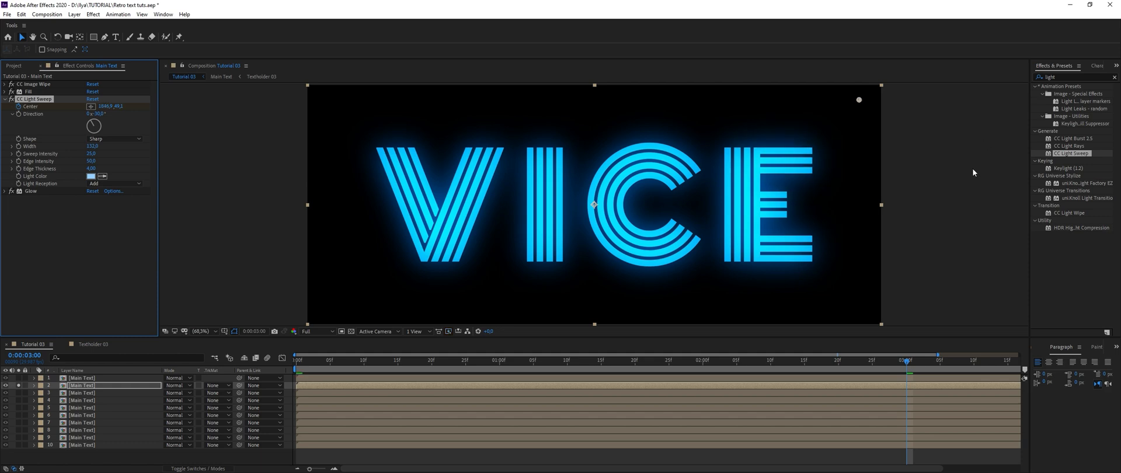
drag(919, 360, 11, 389)
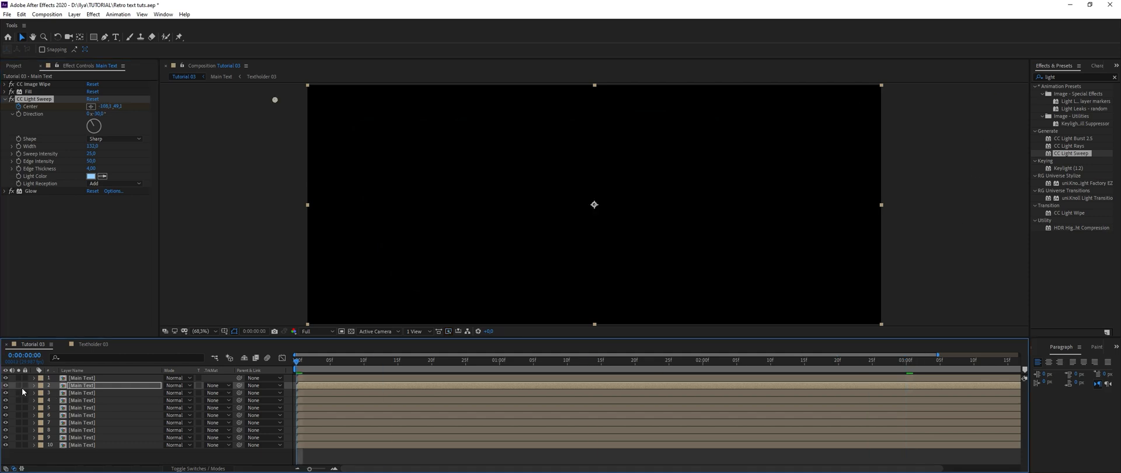
Preview the light sweep animation and save the project.
key(space)
click(7, 14)
click(27, 95)
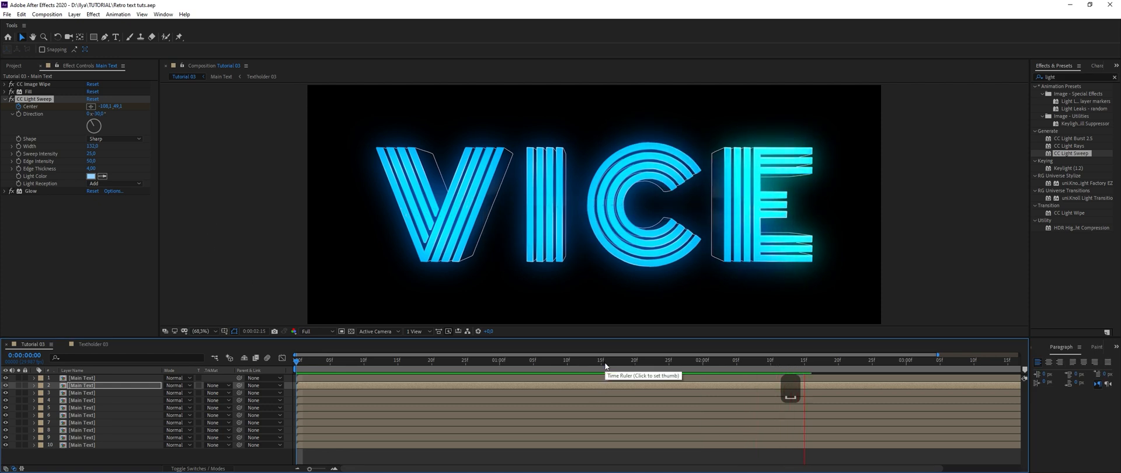
click(137, 328)
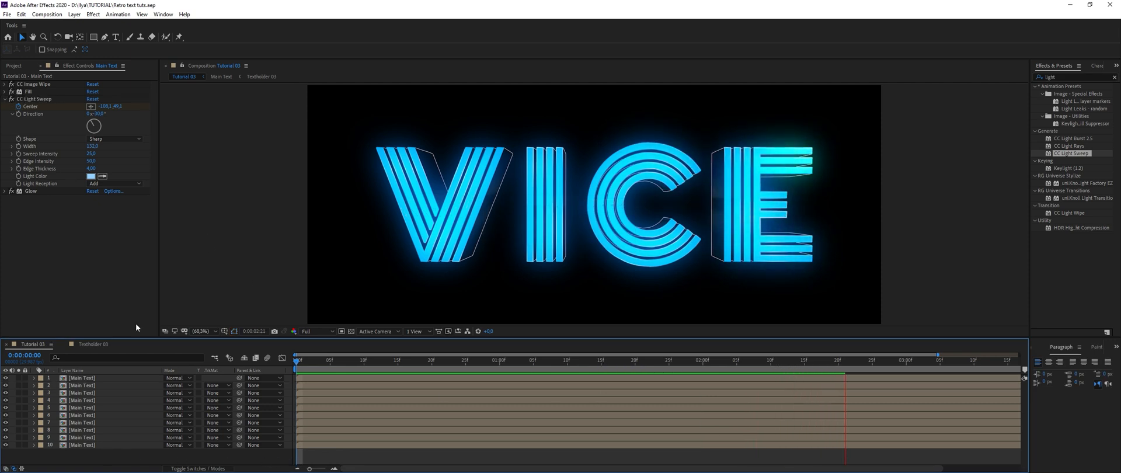
Add an adjustment layer above all the Main Text layers and apply the Noise effect to it.
click(74, 14)
mouse_move(146, 24)
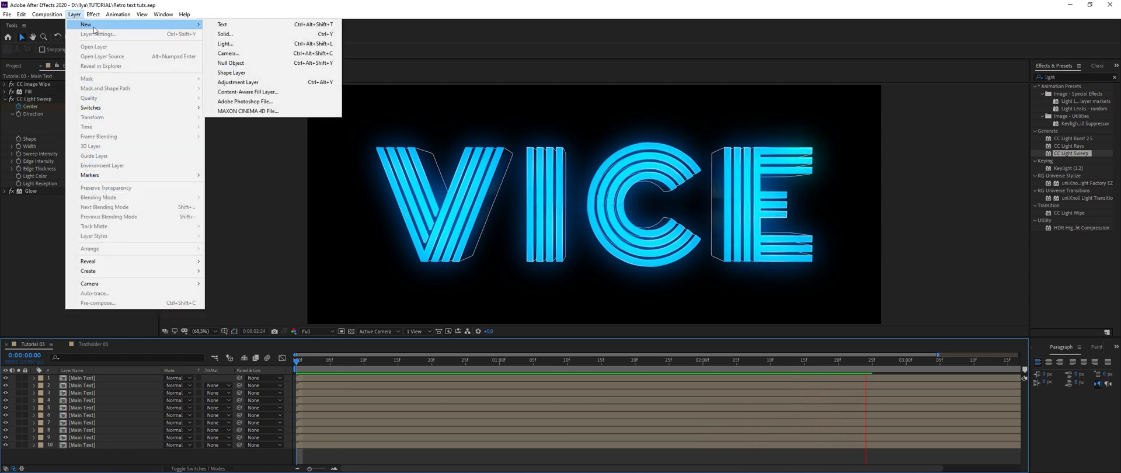
click(236, 82)
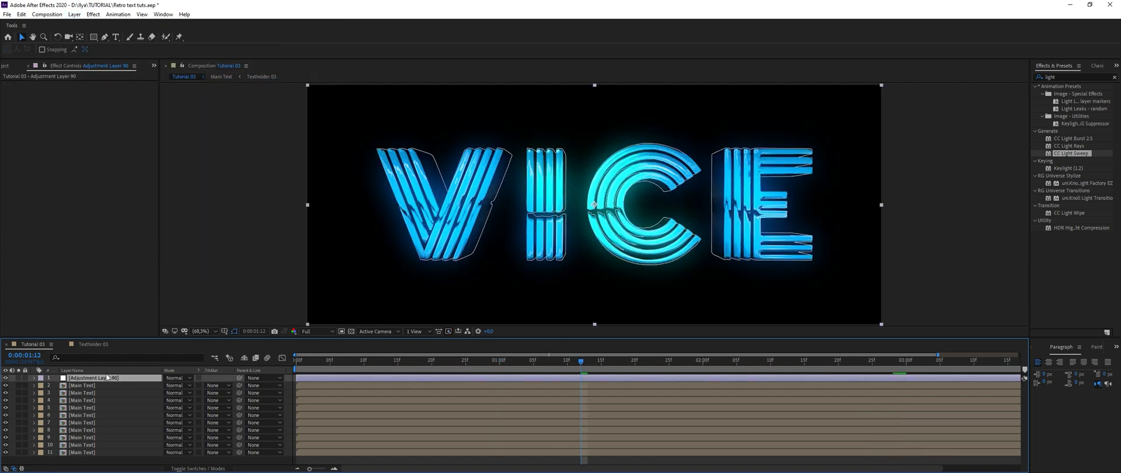
click(1096, 76)
text(noise)
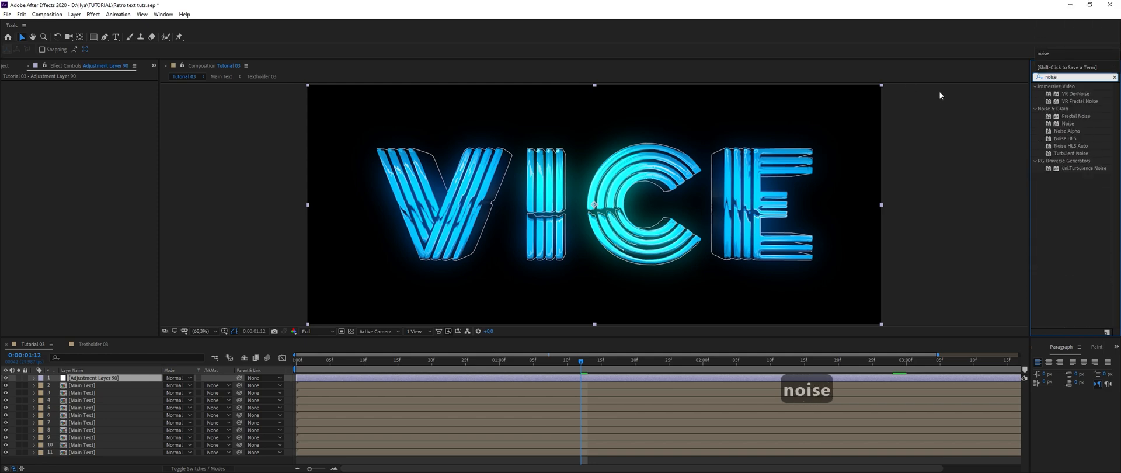
drag(1068, 124, 129, 261)
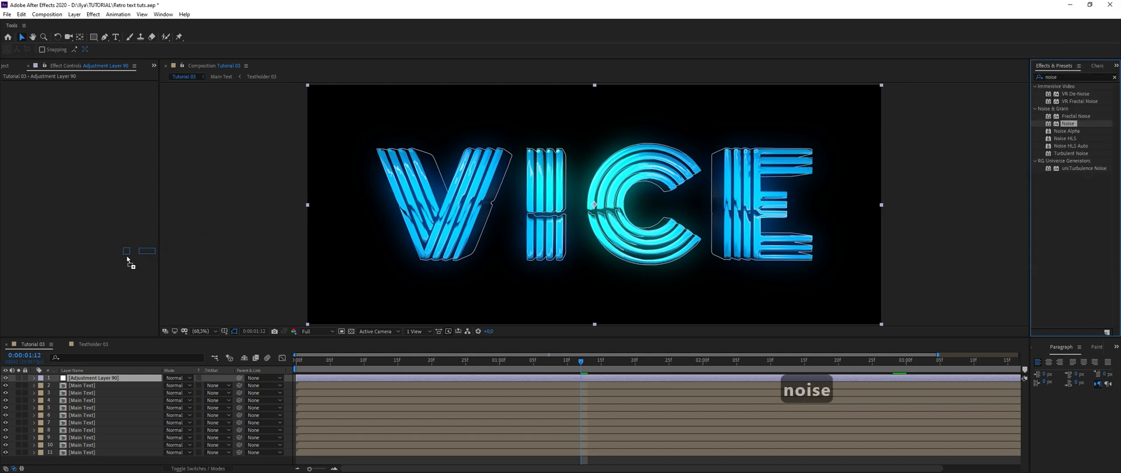
Add Sharpen to the same adjustment layer and set both the noise amount and the sharpen amount to 8.
click(1075, 76)
text(shar)
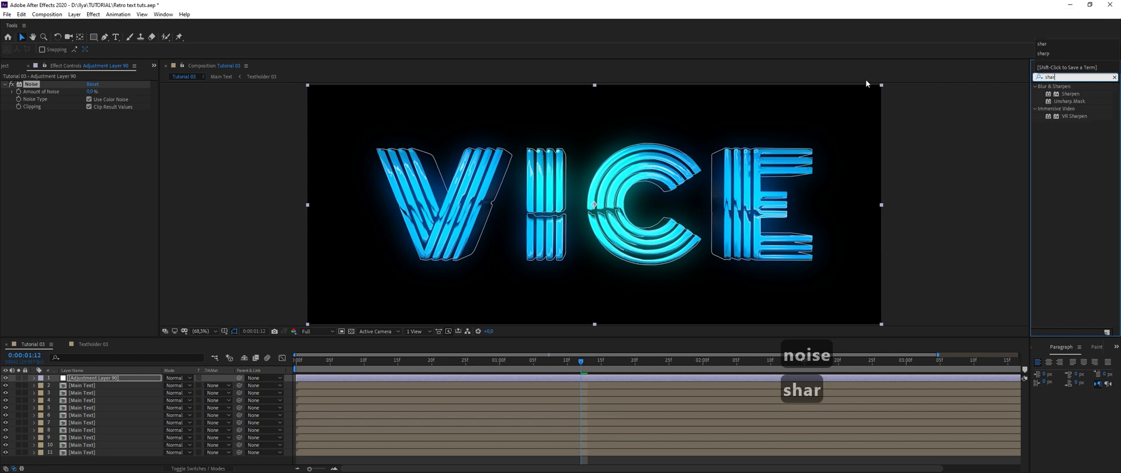
drag(1062, 95, 110, 101)
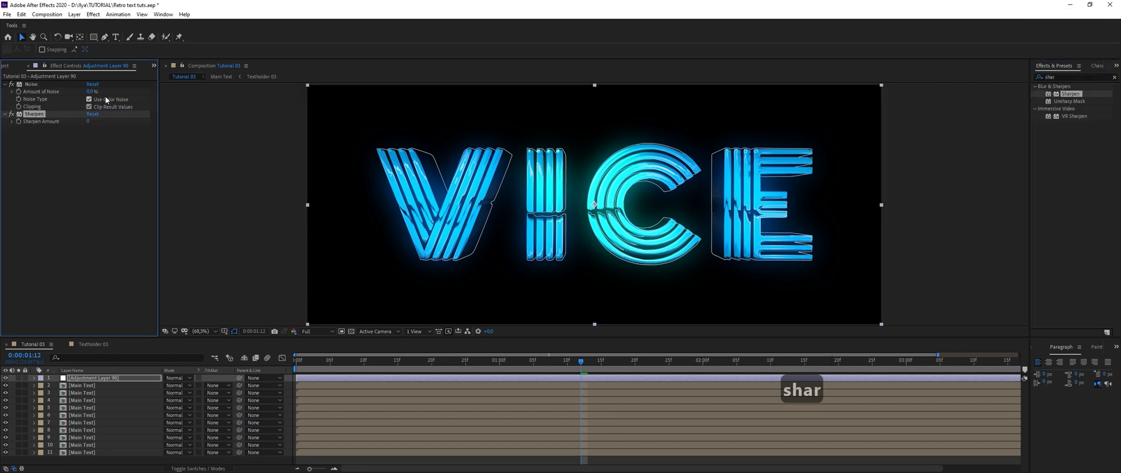
text(8)
click(87, 121)
text(8)
click(87, 178)
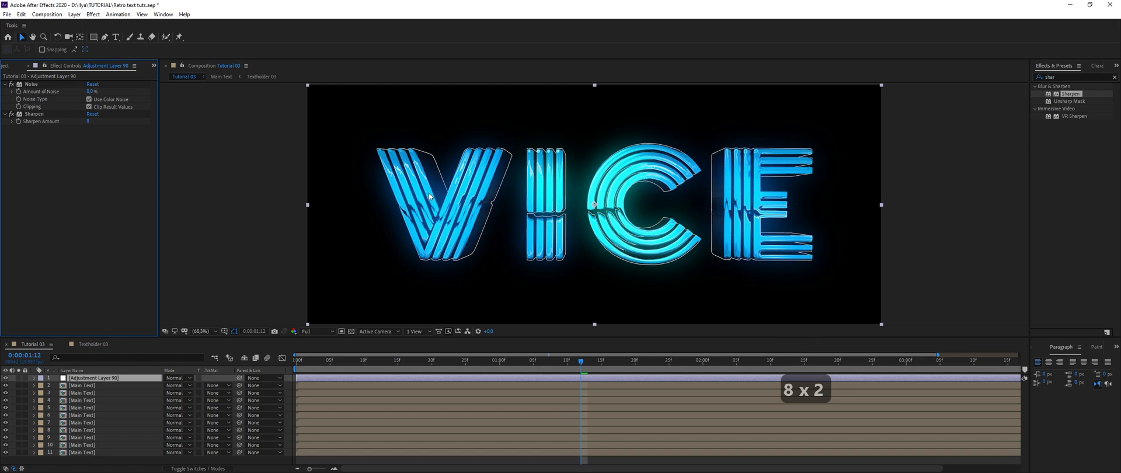
key(/)
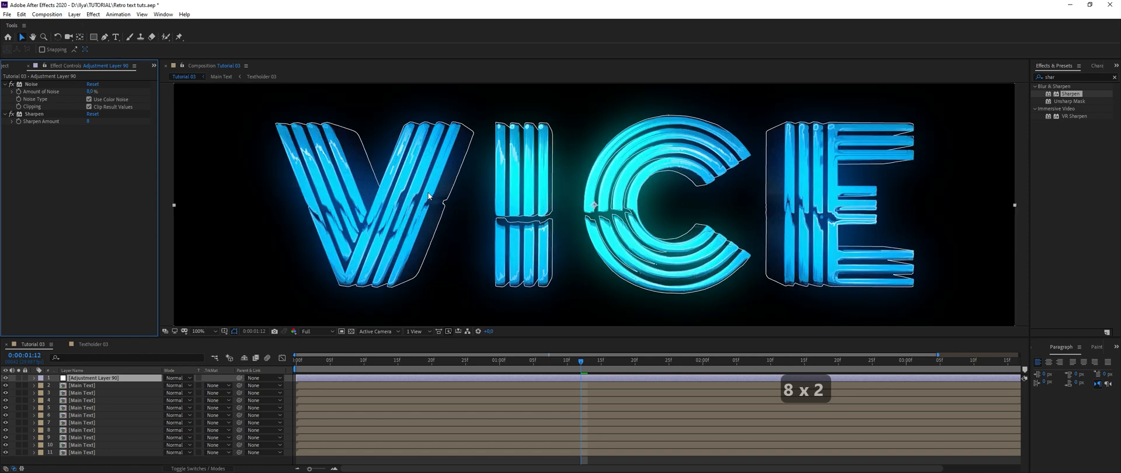
Create a second adjustment layer on top of the stack and apply the 3D Glasses effect to it.
click(74, 14)
mouse_move(87, 23)
click(270, 83)
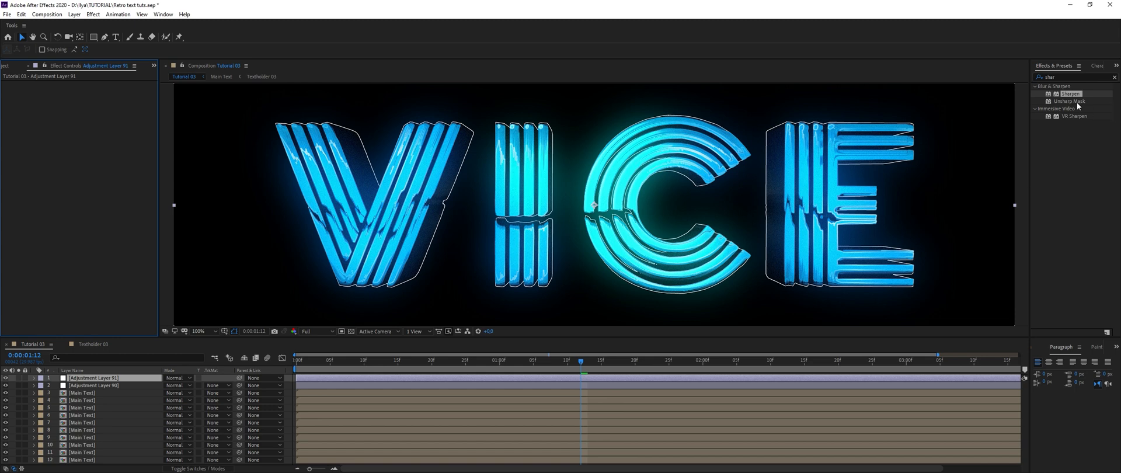
drag(1074, 77, 951, 77)
text(3d gls)
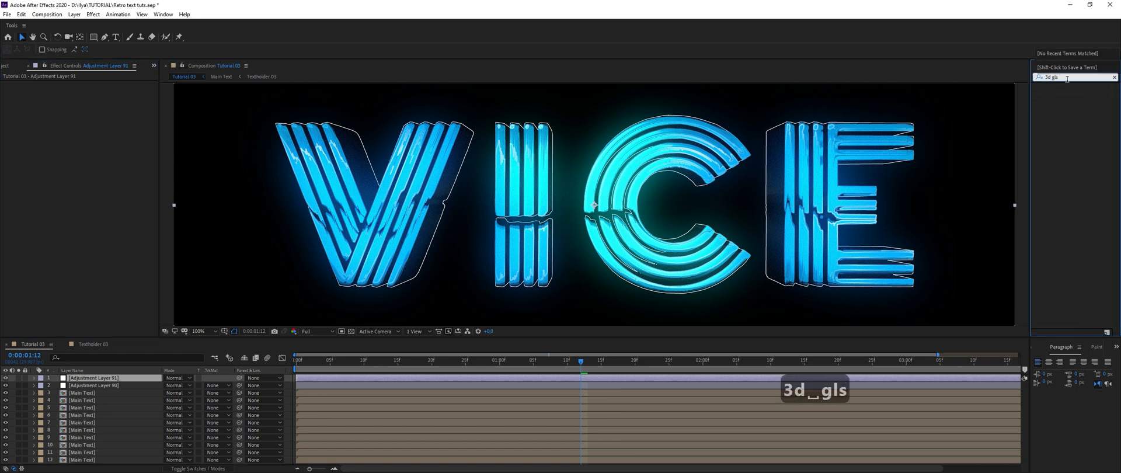
key(BackSpace)
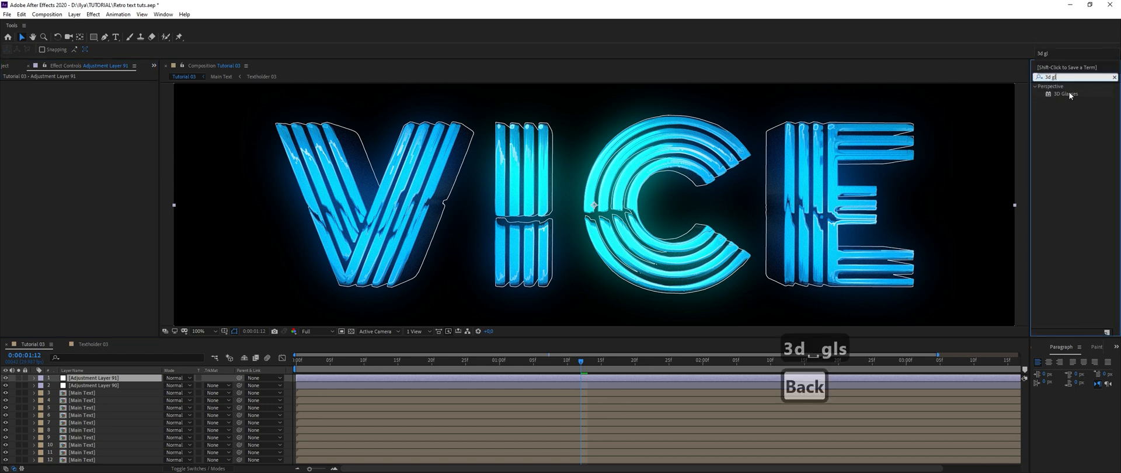
drag(1066, 93, 115, 378)
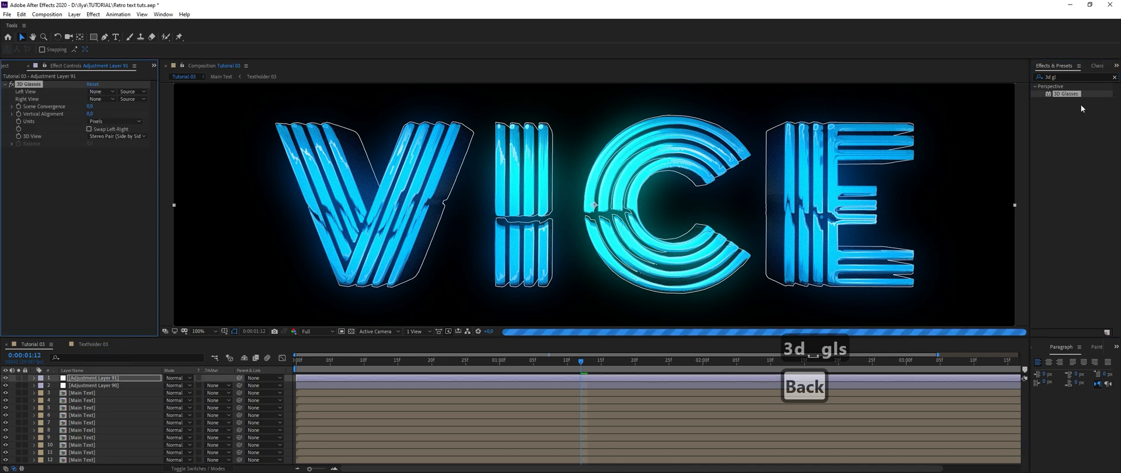
Add the distort Transform effect above 3D Glasses and set its scale to 101.
drag(1075, 77, 939, 81)
text(trans)
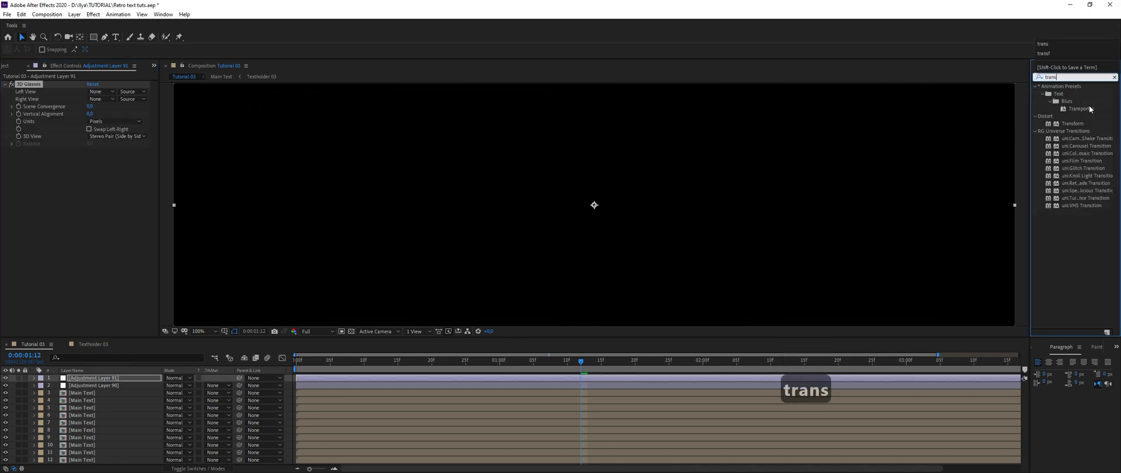
drag(1073, 123, 53, 190)
drag(49, 85, 52, 222)
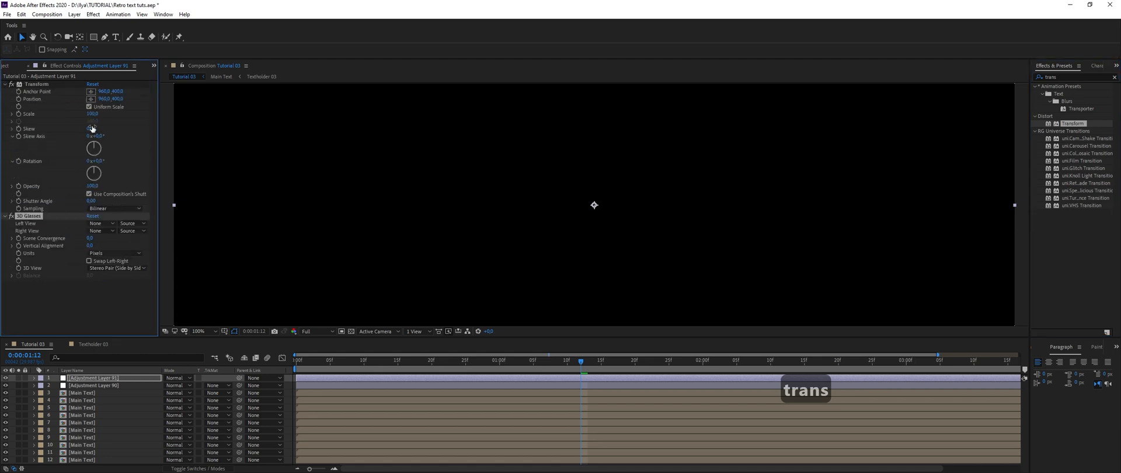
click(91, 114)
text(101)
Set the 3D Glasses left view to its own adjustment layer and the 3D view to Balanced Colored Red Blue, and collapse both effects.
click(100, 223)
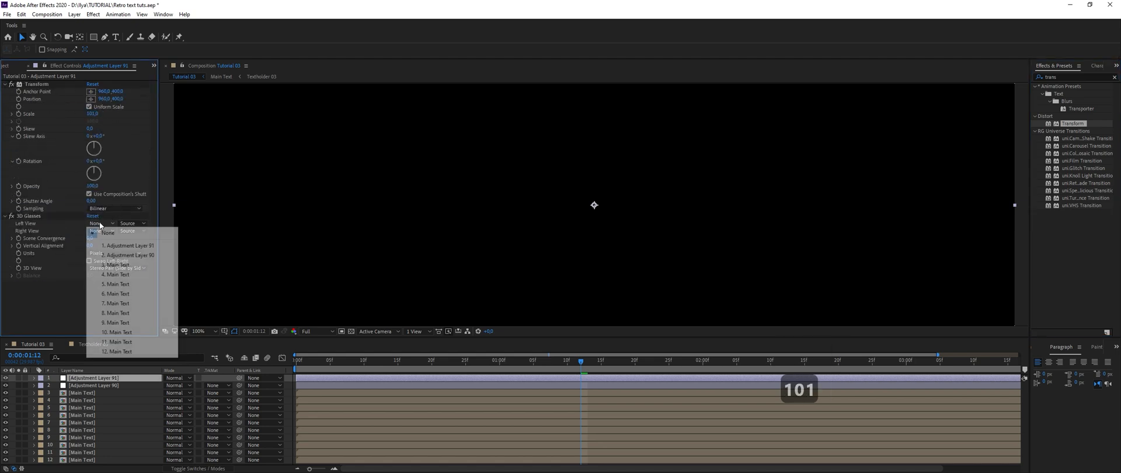
click(110, 252)
click(108, 268)
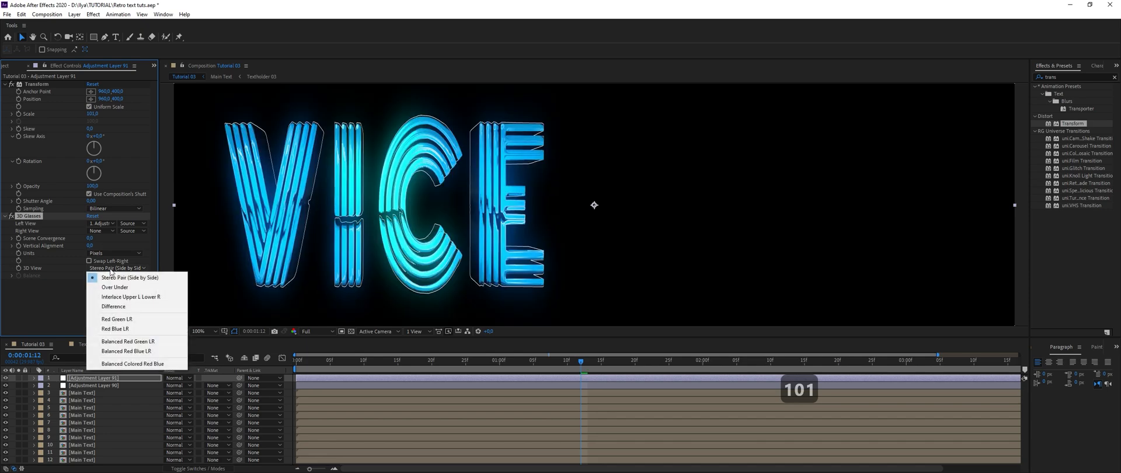
click(130, 363)
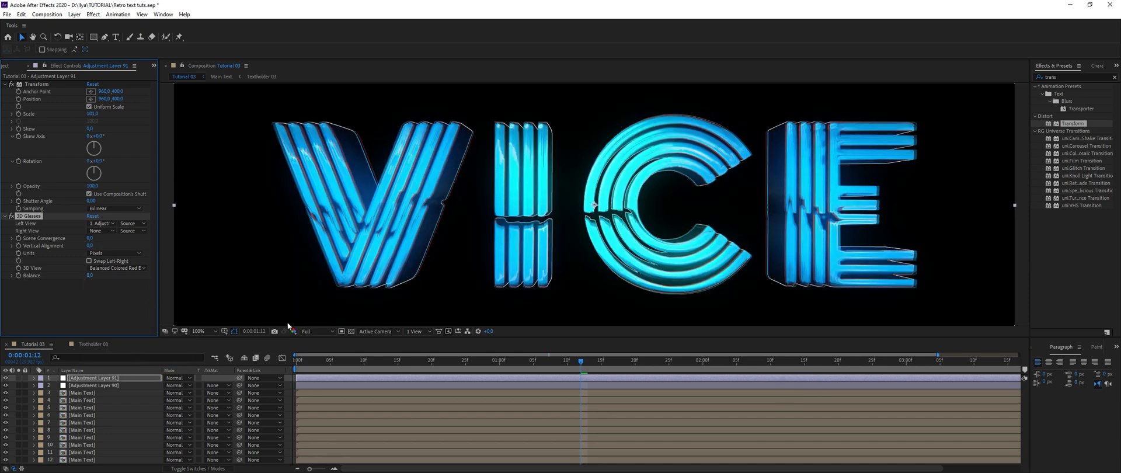
click(11, 84)
click(4, 91)
Create a third adjustment layer at the top of the stack and apply Curves to it.
click(74, 14)
mouse_move(88, 25)
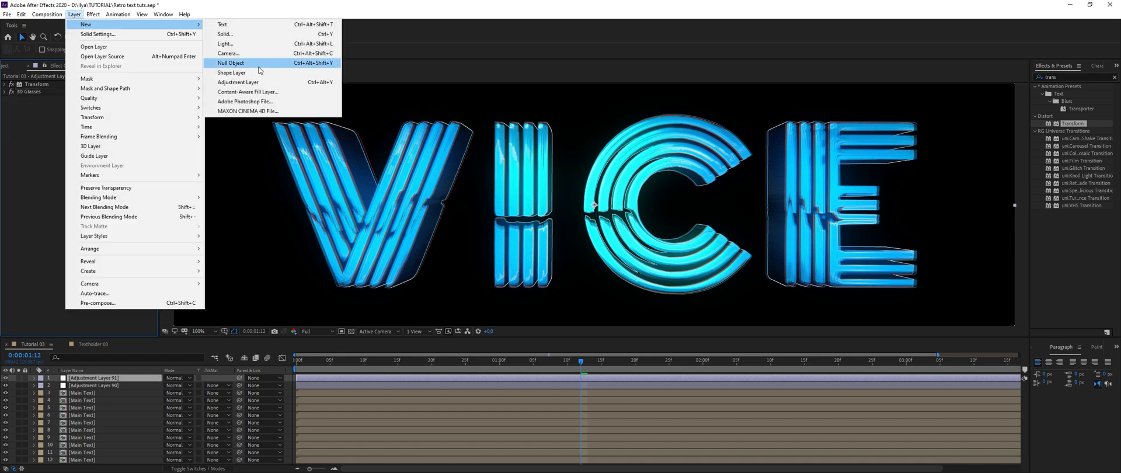
click(258, 83)
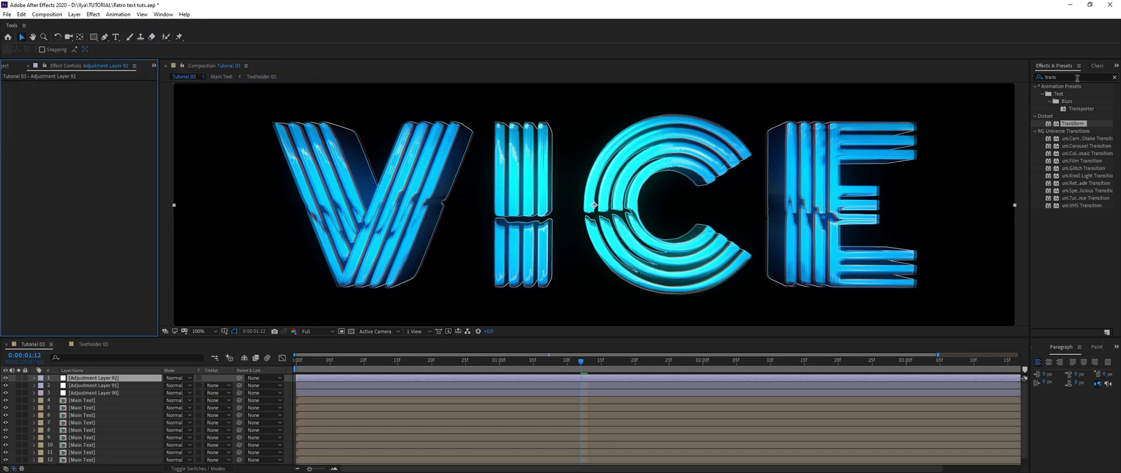
click(1077, 78)
text(curv)
drag(1069, 116, 83, 380)
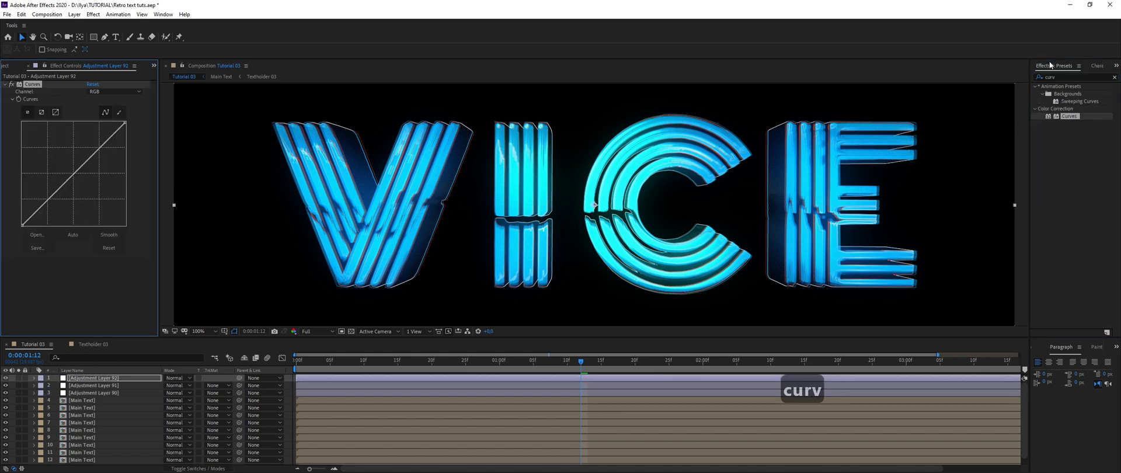
Add Color Balance (HLS) below Curves, set its hue to -8°, and collapse it.
click(1070, 77)
text(hls)
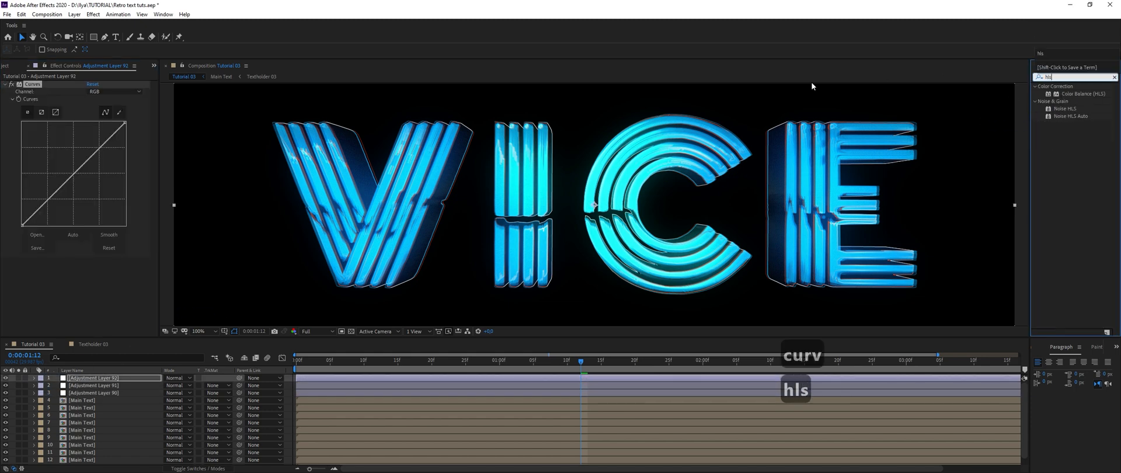
drag(1075, 93, 89, 283)
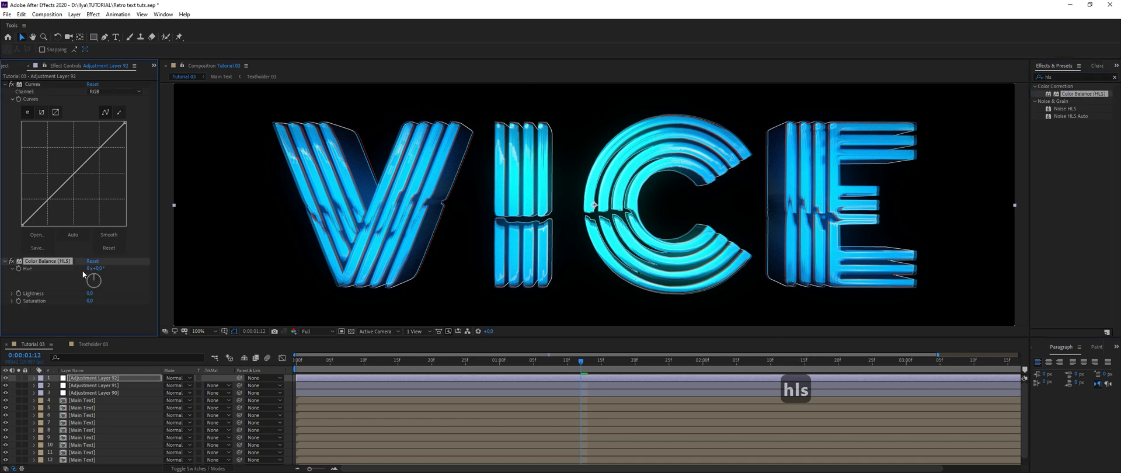
text(-7)
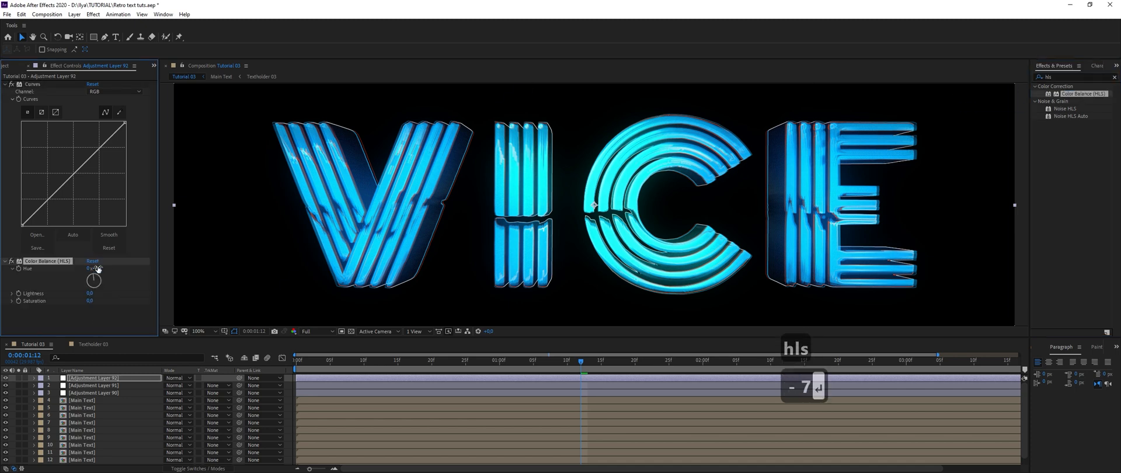
key(Return)
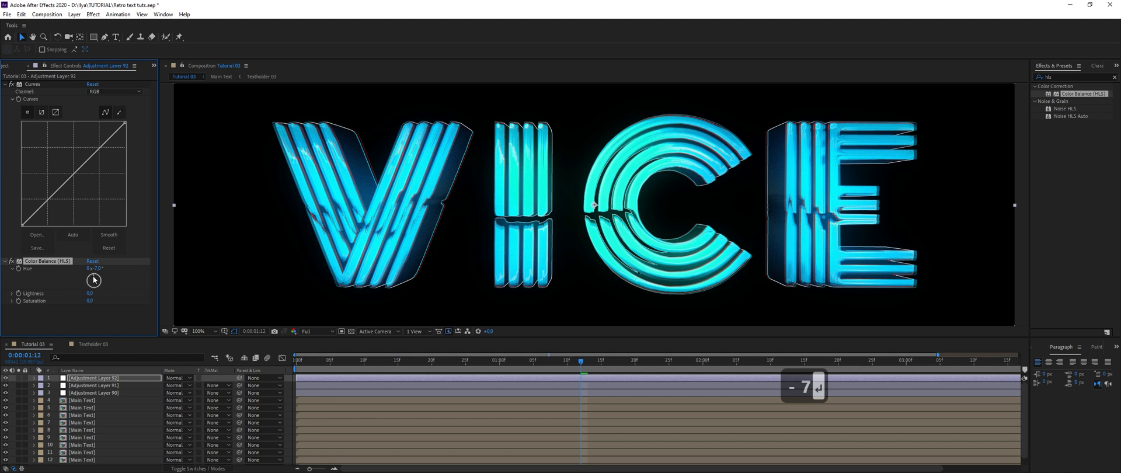
drag(94, 279, 93, 279)
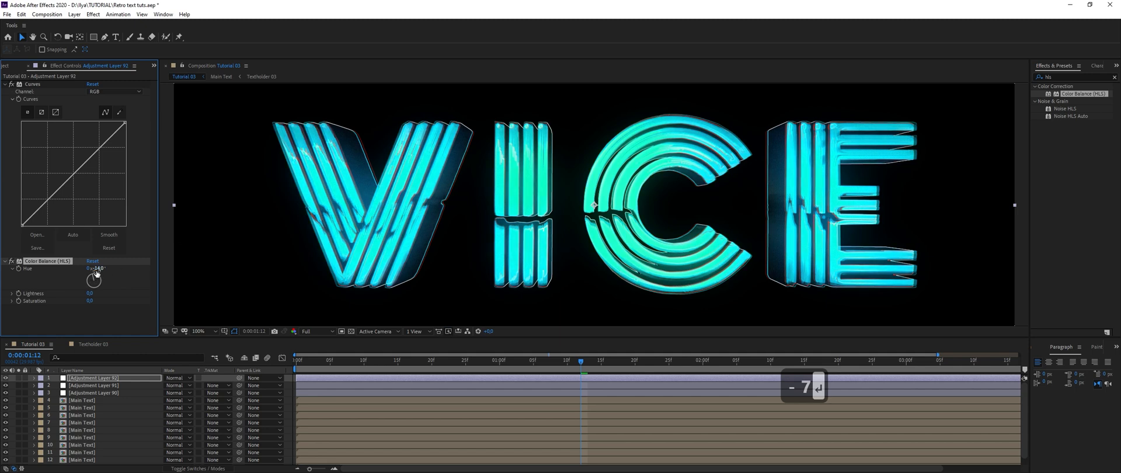
text(-8)
key(Return)
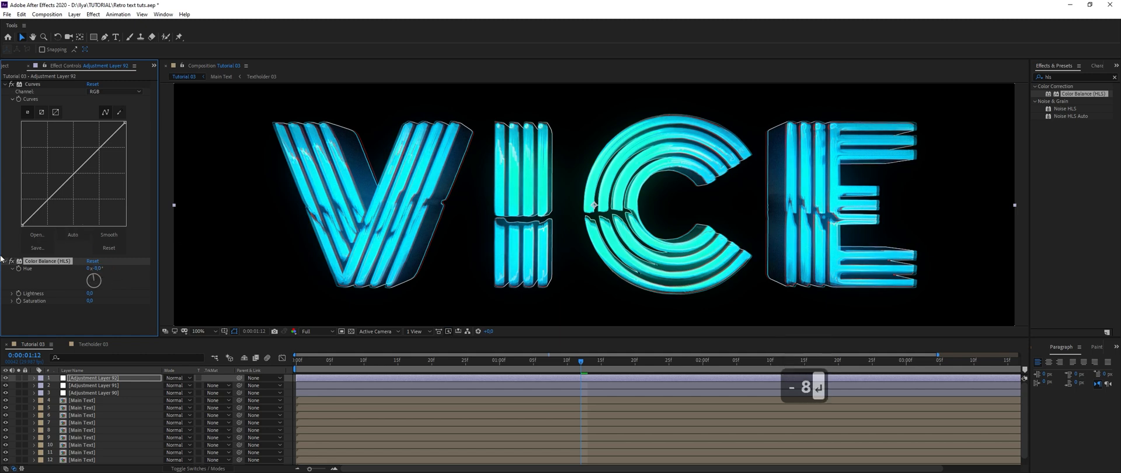
click(6, 261)
Shape the RGB curve into a gentle S by raising the highlights and lowering the shadows.
click(97, 144)
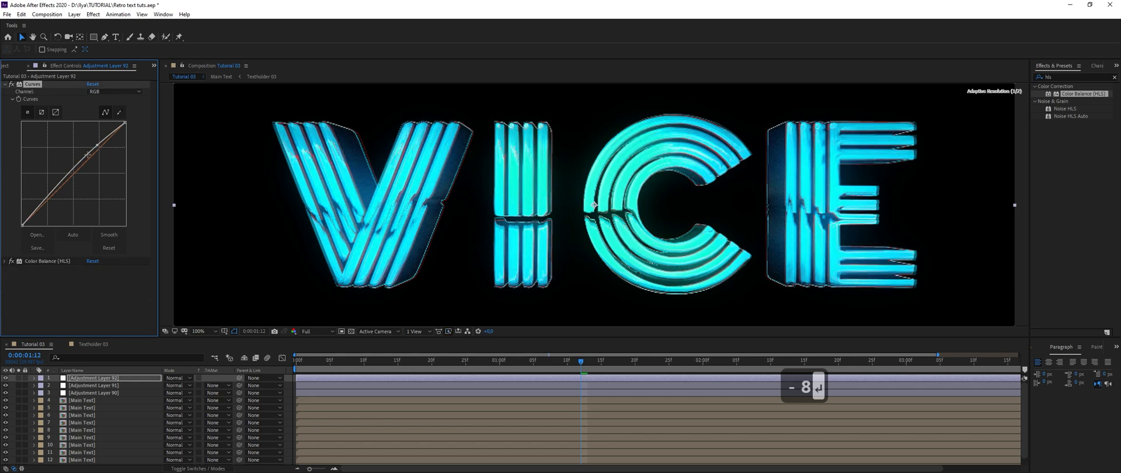
drag(49, 206, 48, 202)
scroll(316, 185, down, 2)
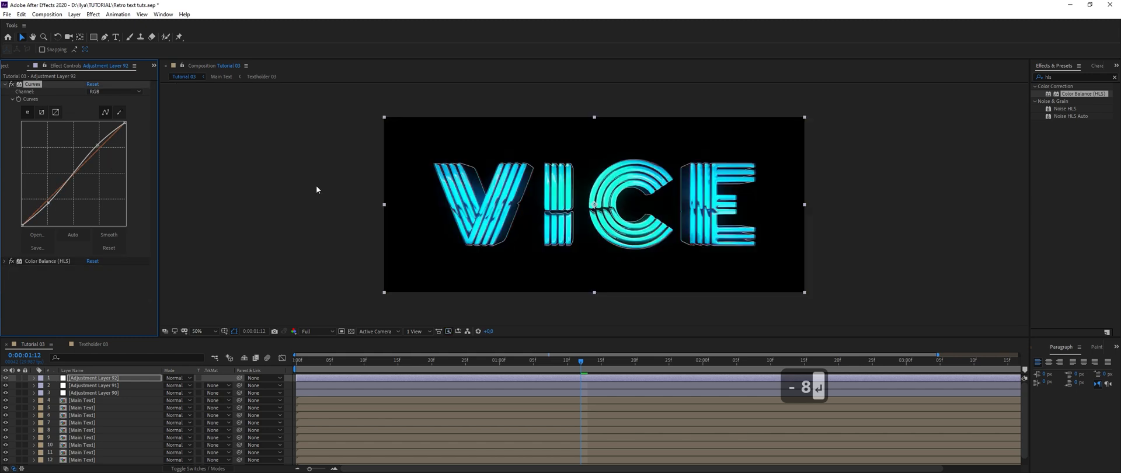
Duplicate the Curves effect, reset the first copy, slightly raise its RGB midtones, and collapse both copies.
key(ctrl+d)
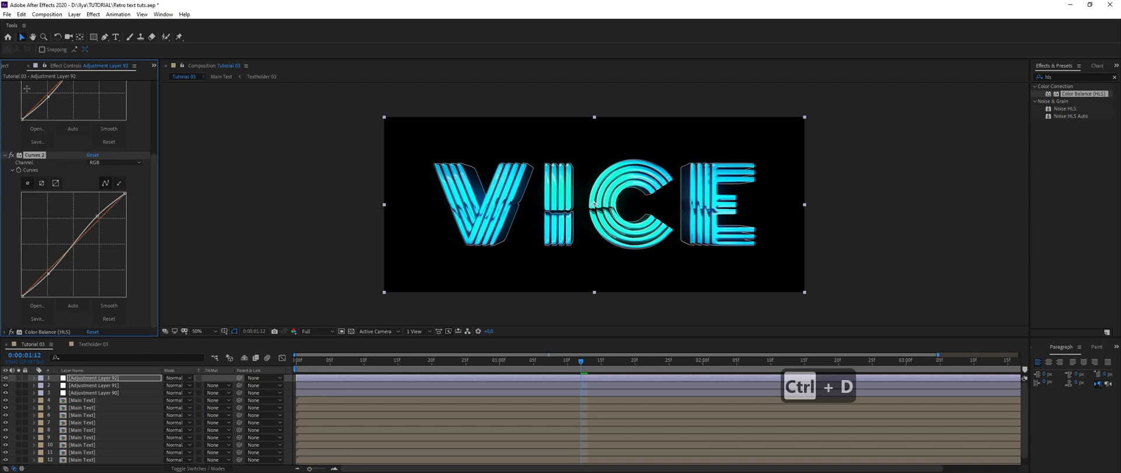
click(5, 155)
click(91, 85)
mouse_move(71, 174)
mouse_down()
mouse_move(63, 156)
mouse_move(90, 204)
mouse_move(69, 173)
mouse_up()
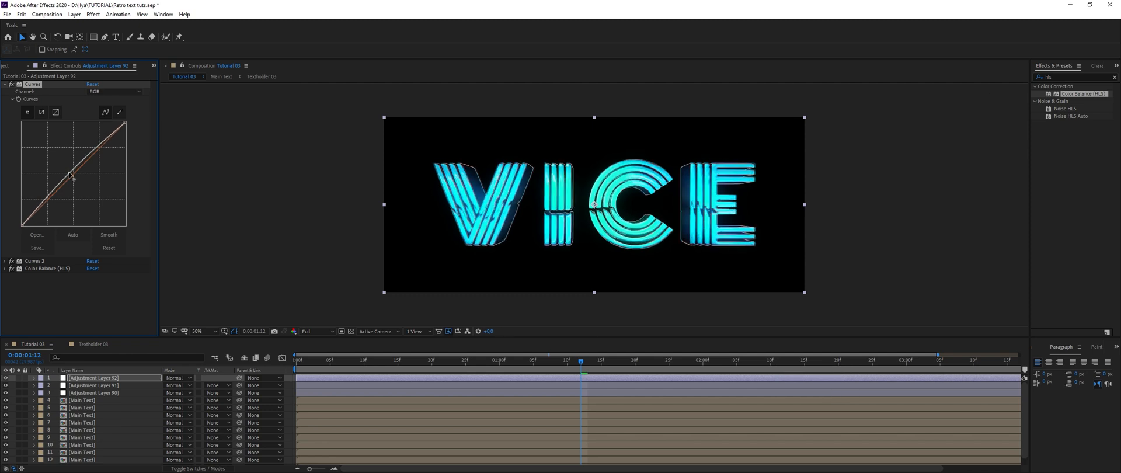
click(5, 85)
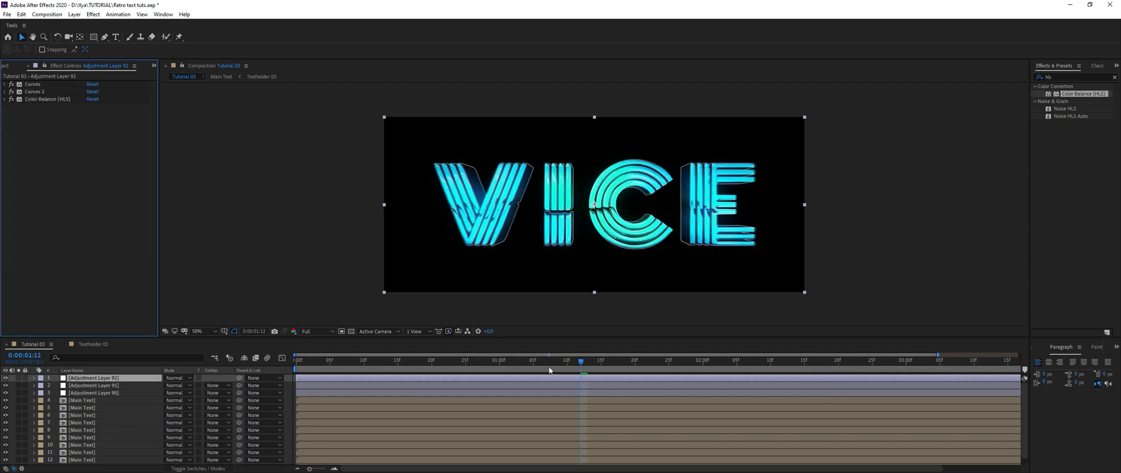
Pull the midtones of the first Curves effect's Green channel well below the diagonal and collapse the effect.
click(33, 85)
click(5, 85)
click(114, 91)
click(108, 120)
mouse_move(81, 166)
mouse_down()
mouse_move(48, 148)
mouse_move(79, 200)
mouse_move(75, 181)
mouse_up()
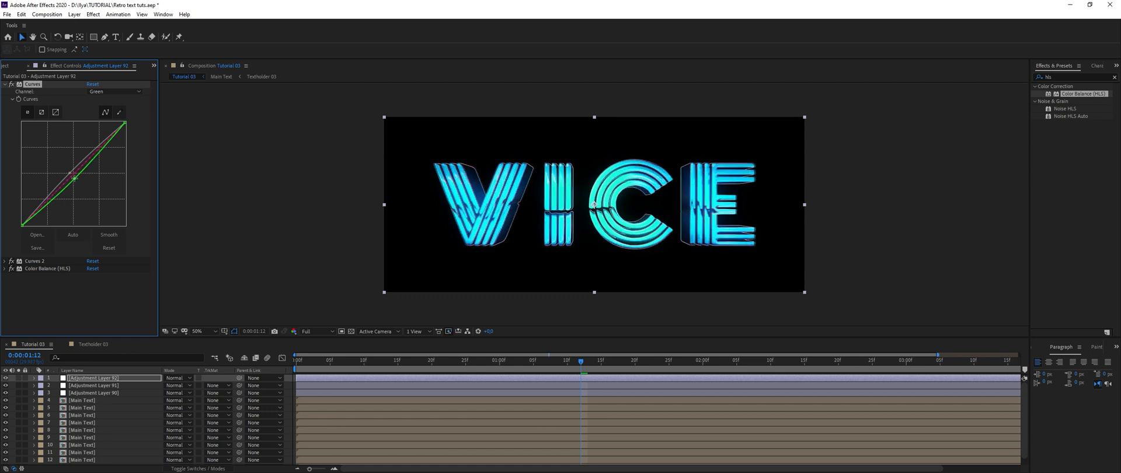
click(5, 85)
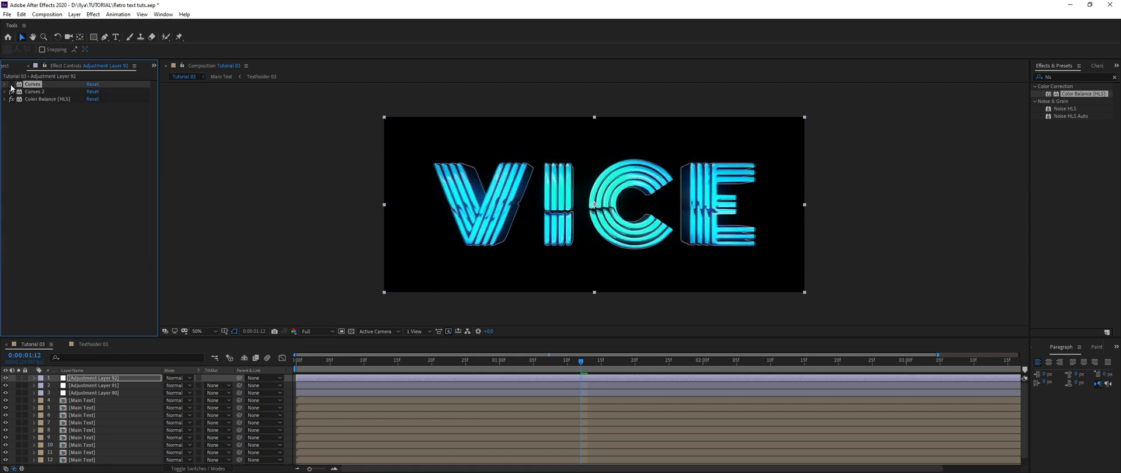
click(4, 85)
drag(78, 178, 78, 184)
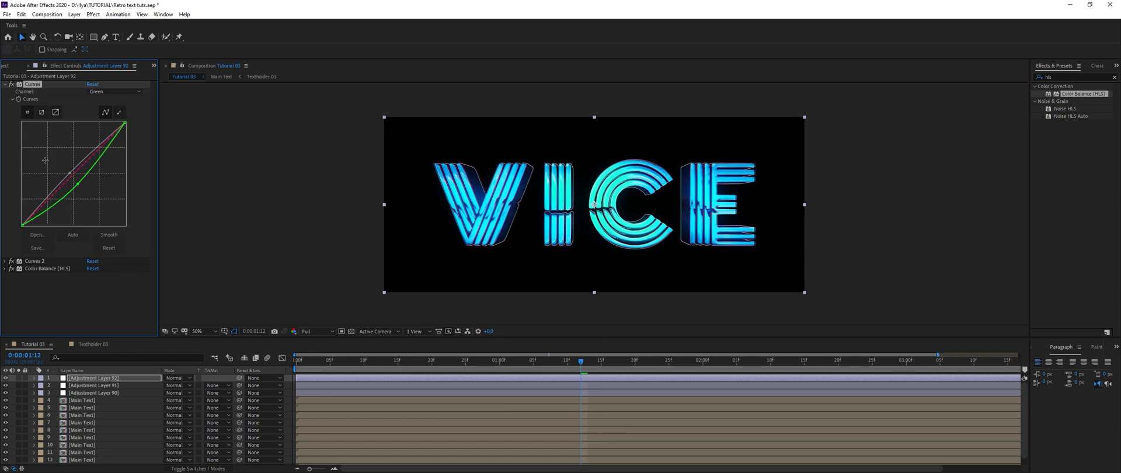
click(4, 84)
Deselect the layer, fit the composition in the viewer up to 100%, and preview the color-graded animation.
click(21, 378)
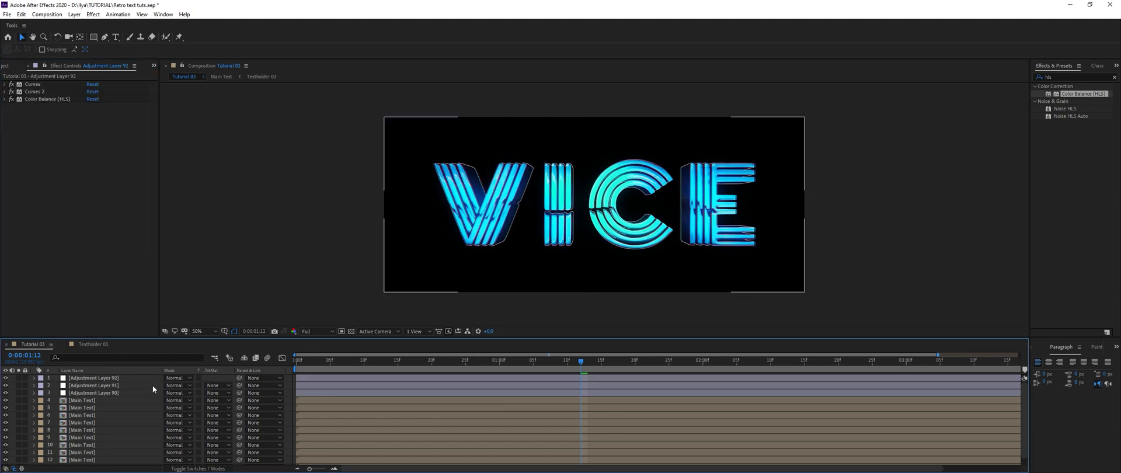
click(205, 332)
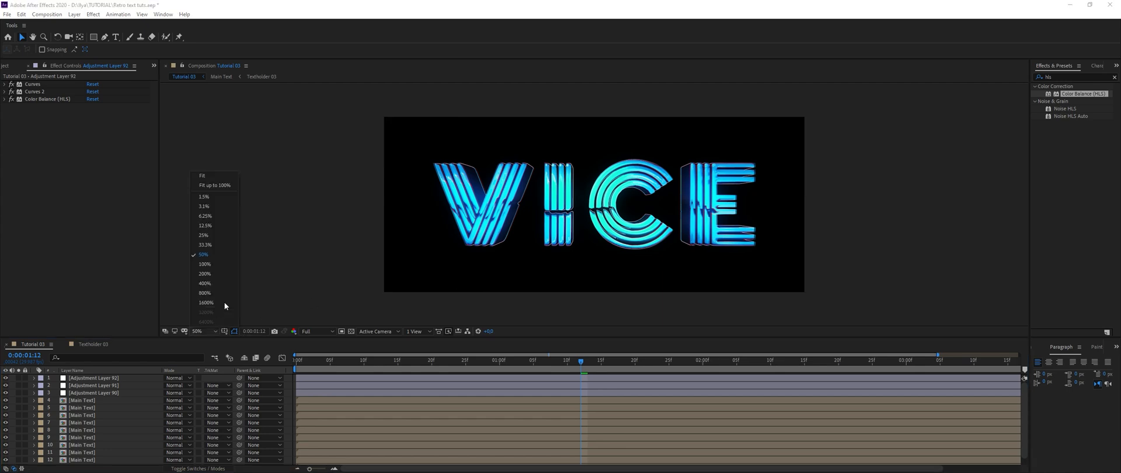
click(211, 186)
key(space)
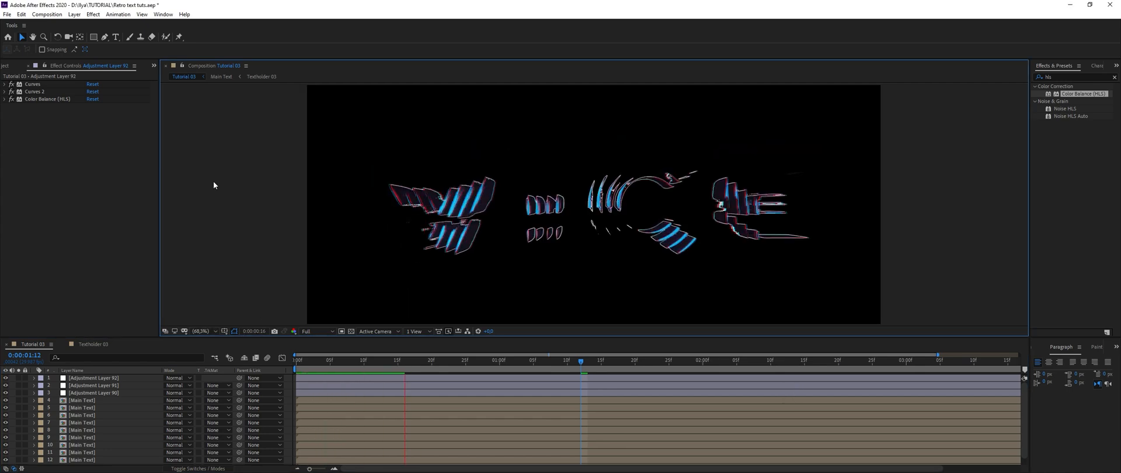